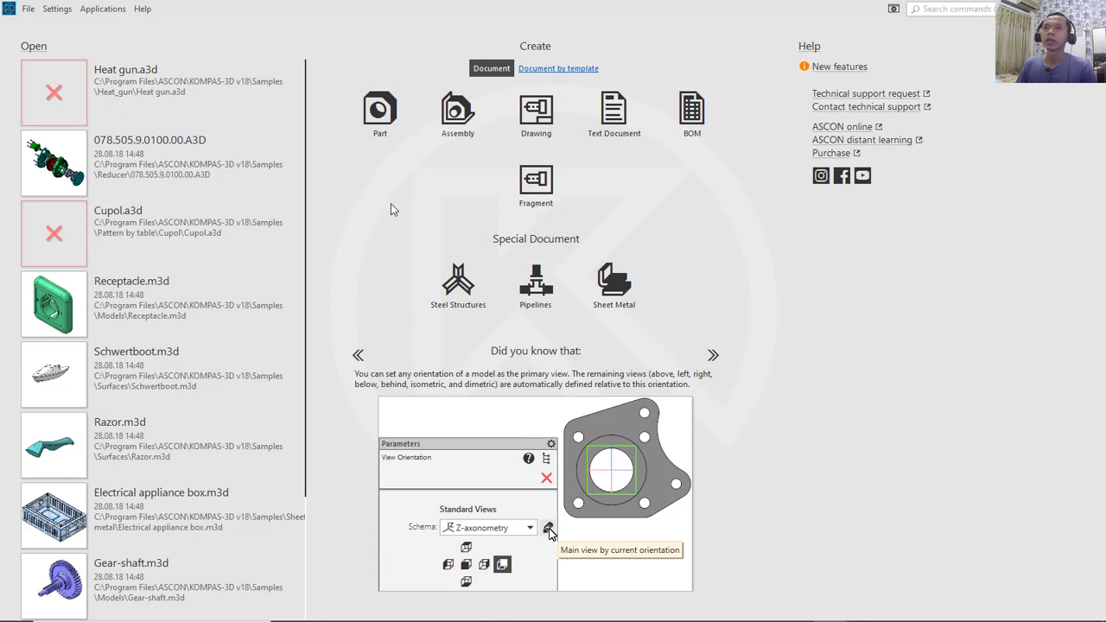
Create a new blank part document (Part UNNAMED1) from the start page
click(385, 119)
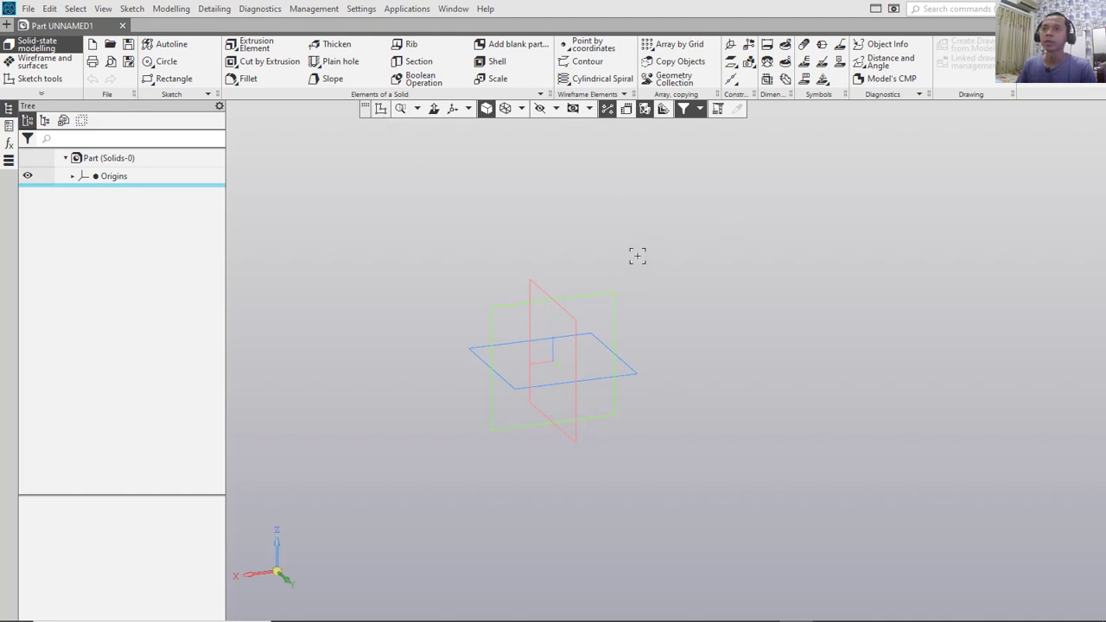
click(360, 9)
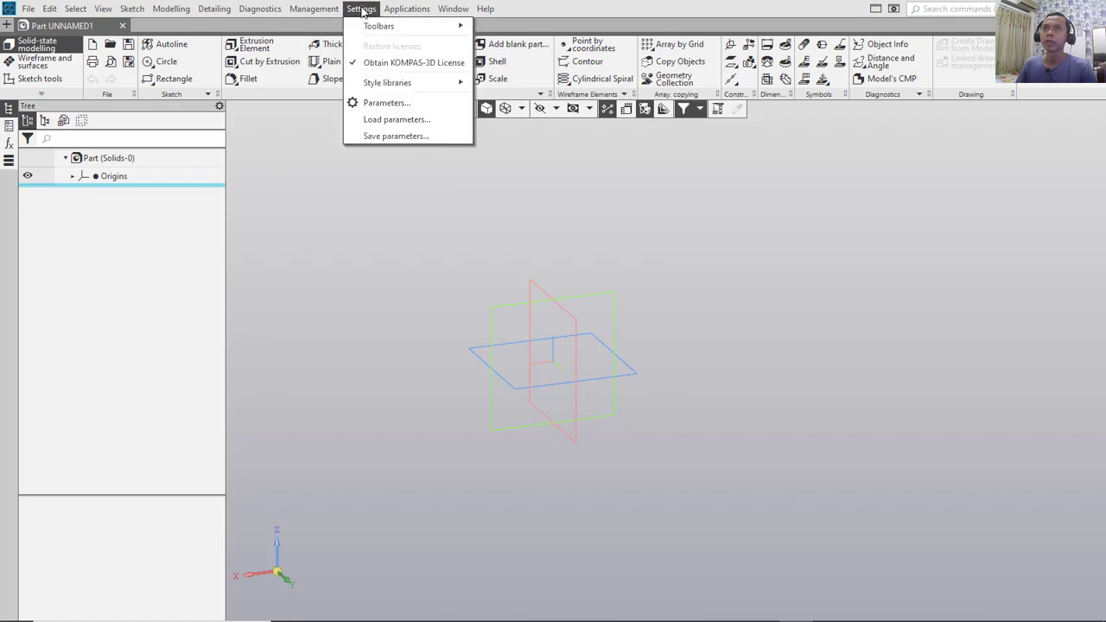
click(386, 104)
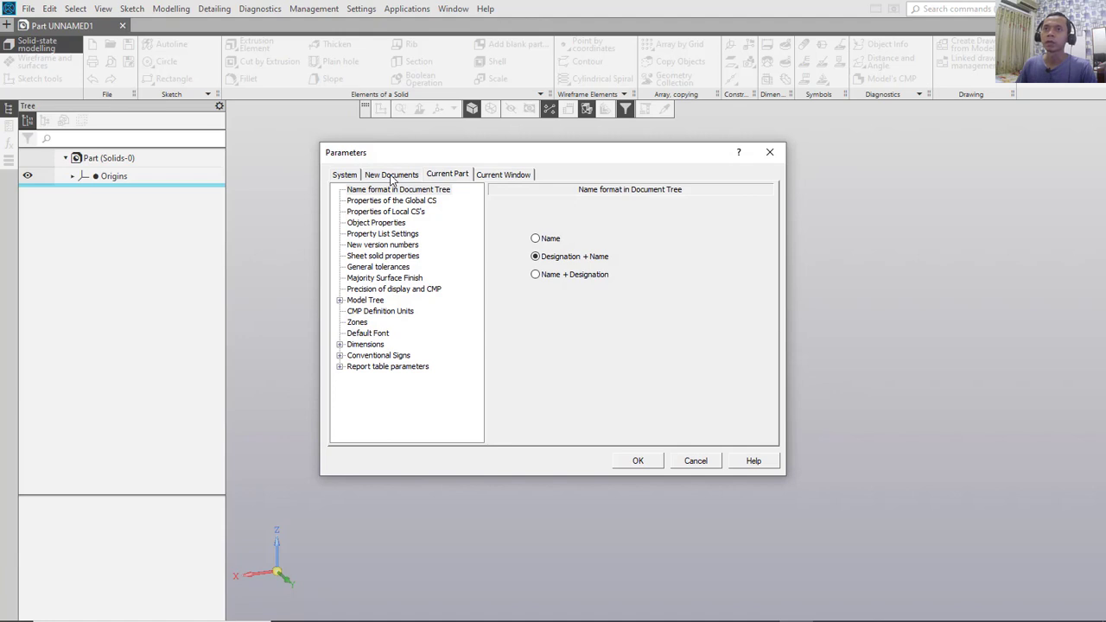
click(391, 175)
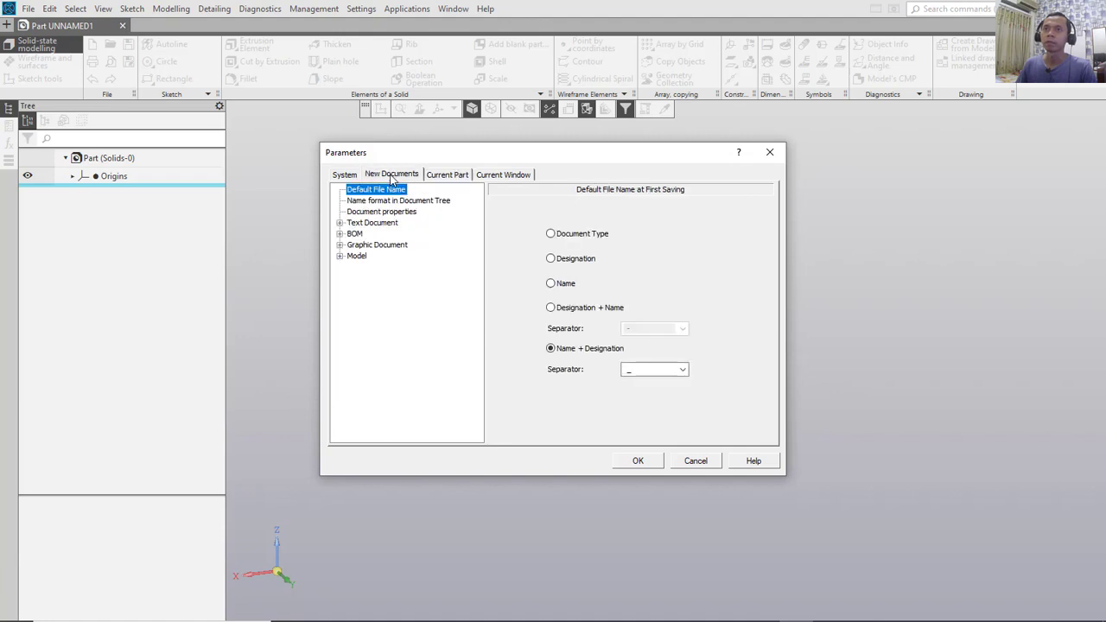
click(340, 245)
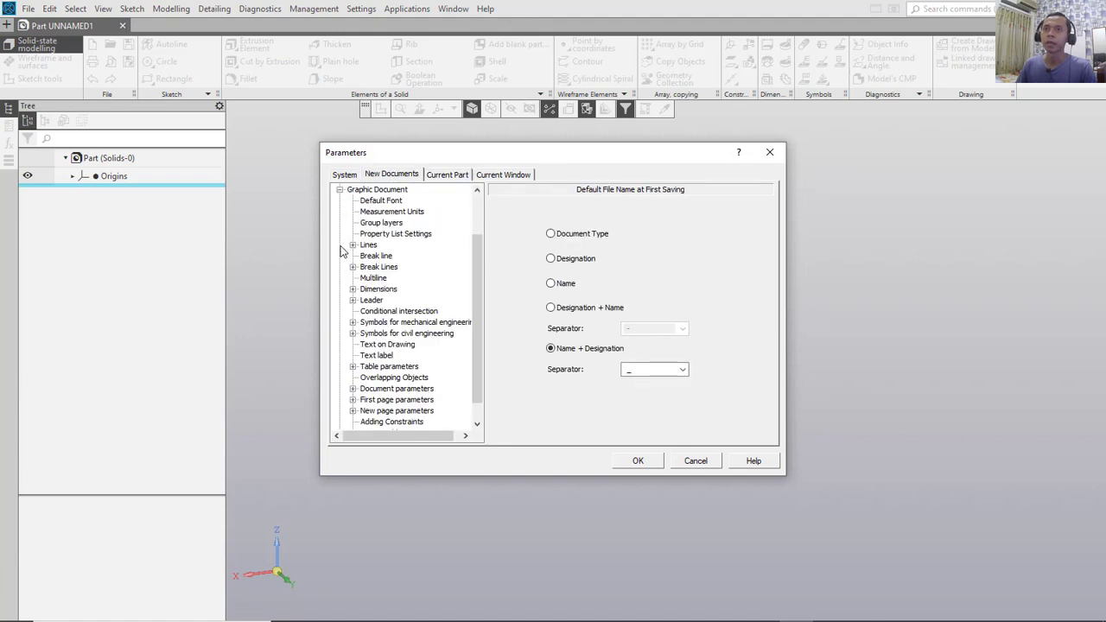
click(403, 213)
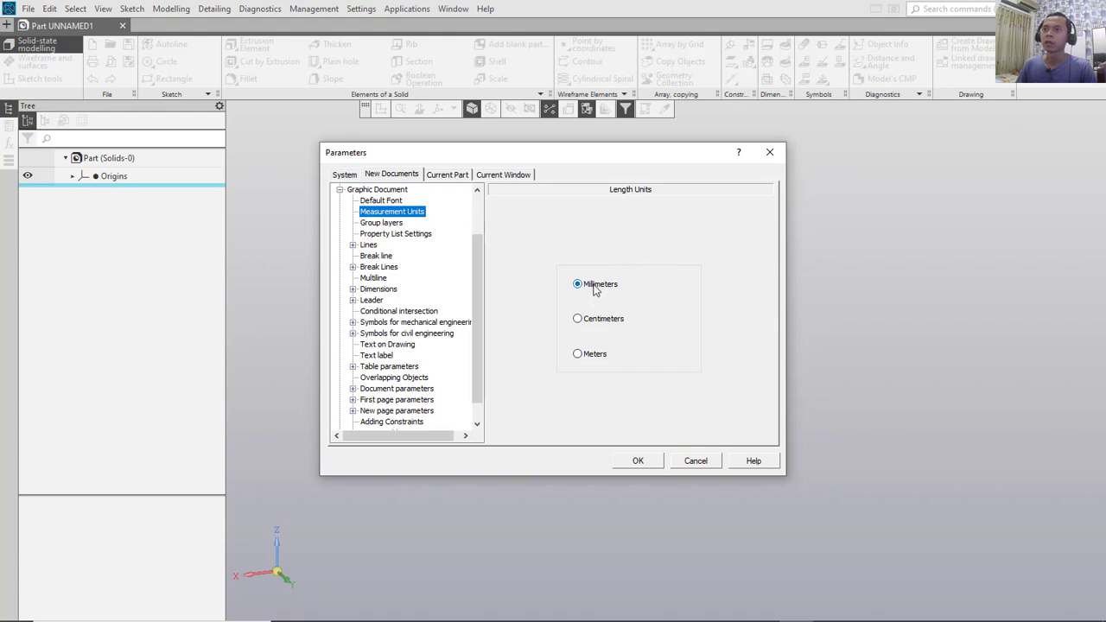
click(689, 464)
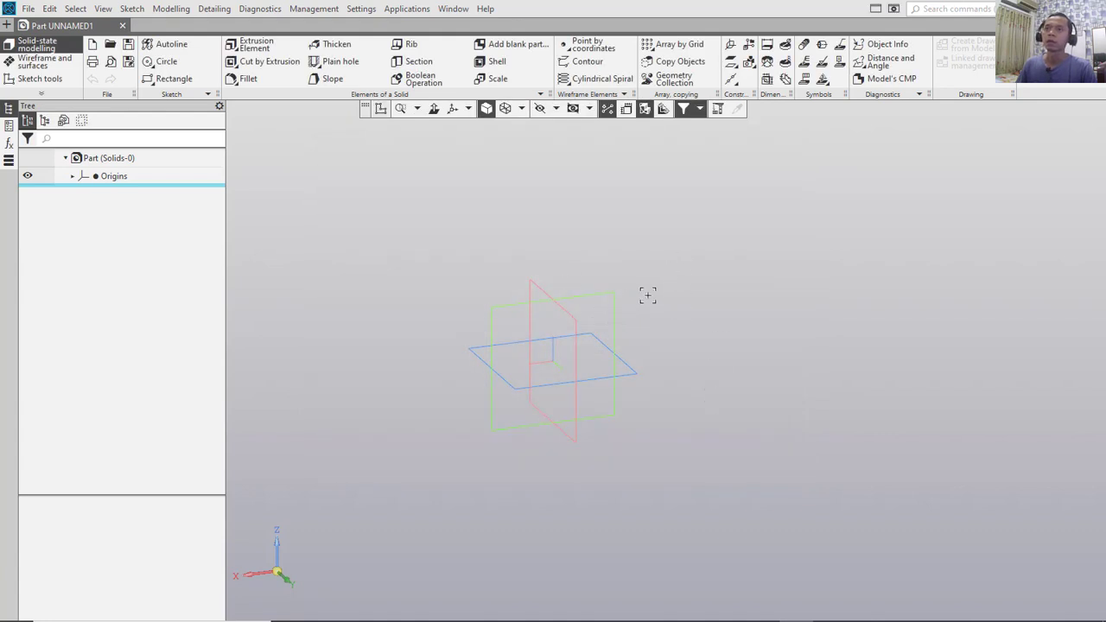
Start a sketch on the XY plane and draw a rectangle around the origin
shift+middle_drag(648, 295, 705, 300)
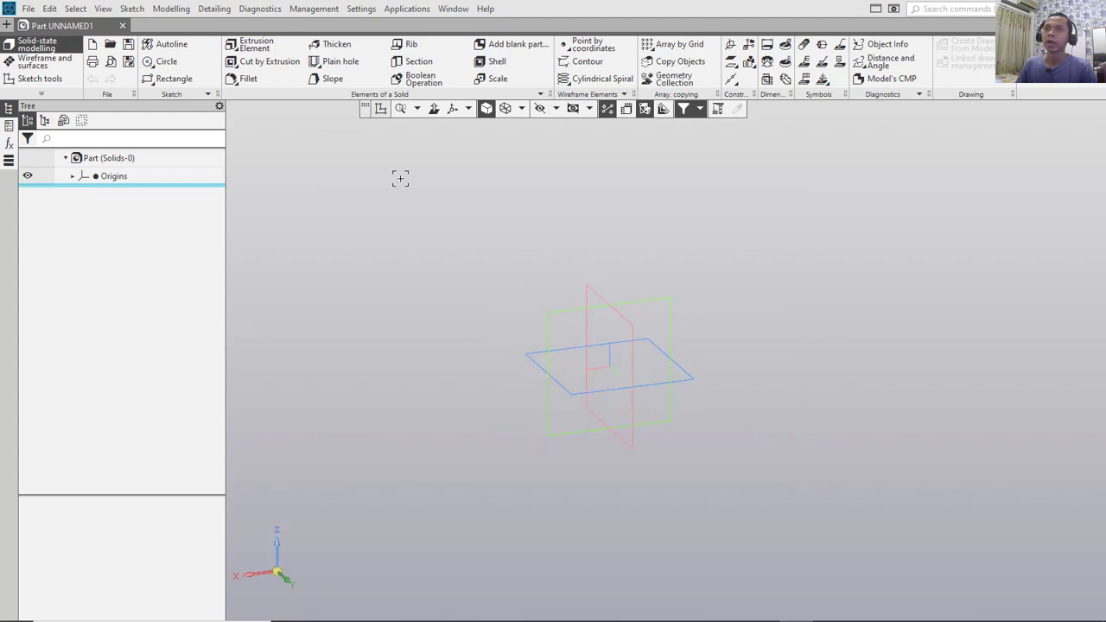
click(381, 109)
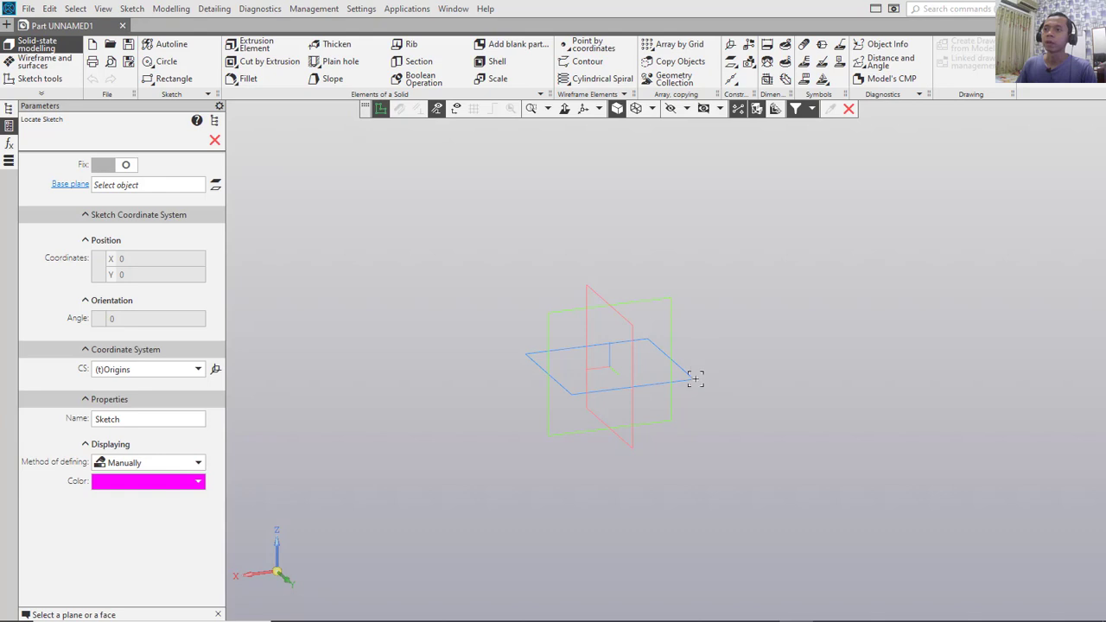
click(686, 378)
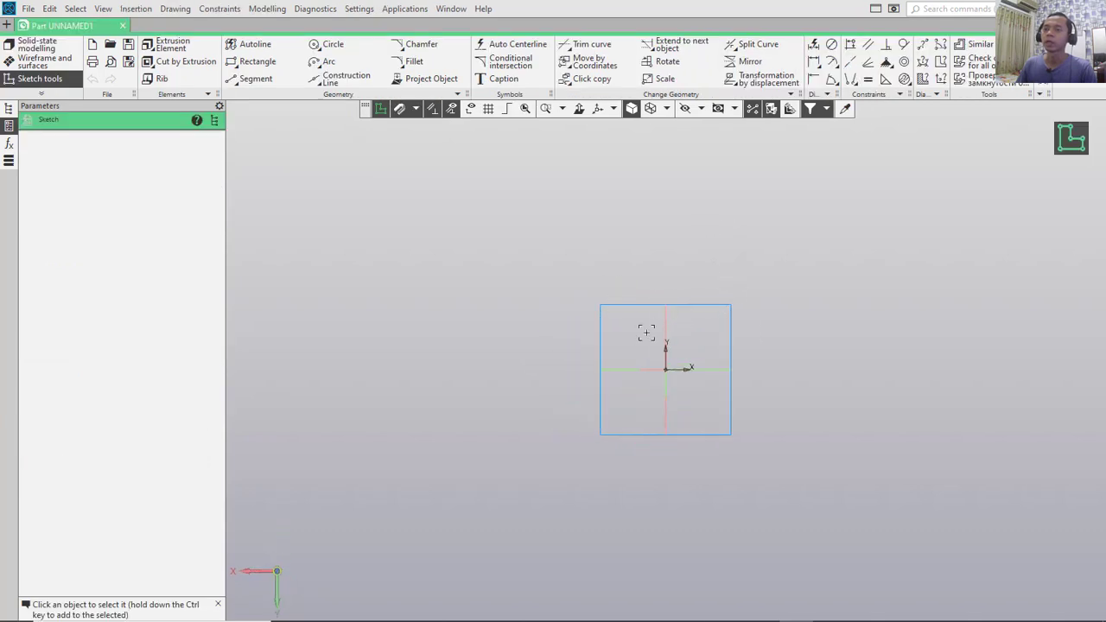
scroll(696, 354, up, 3)
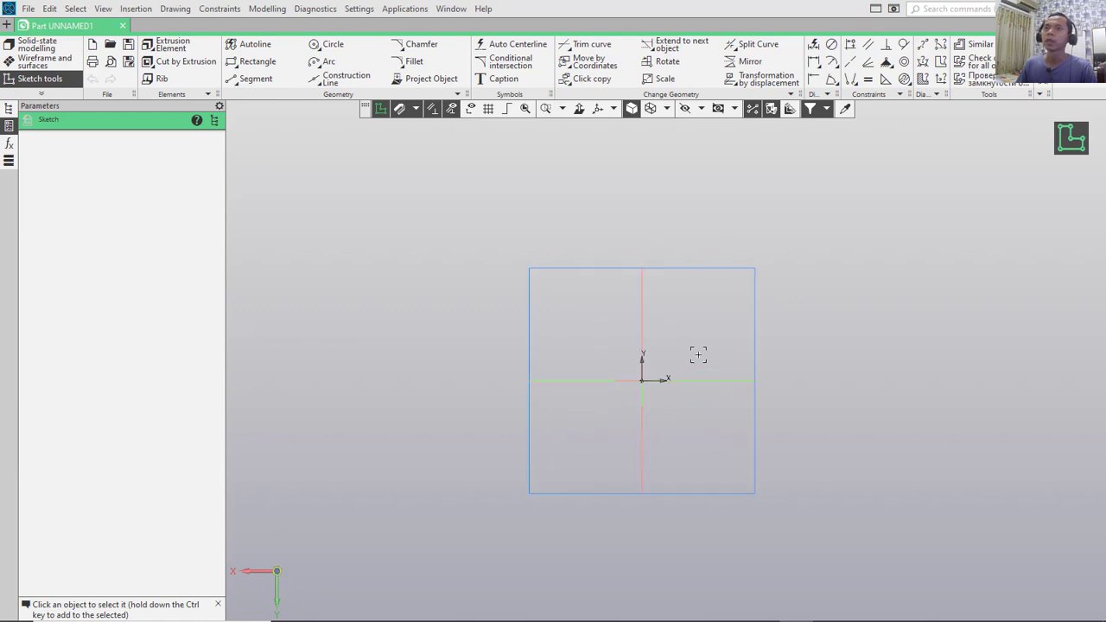
click(240, 64)
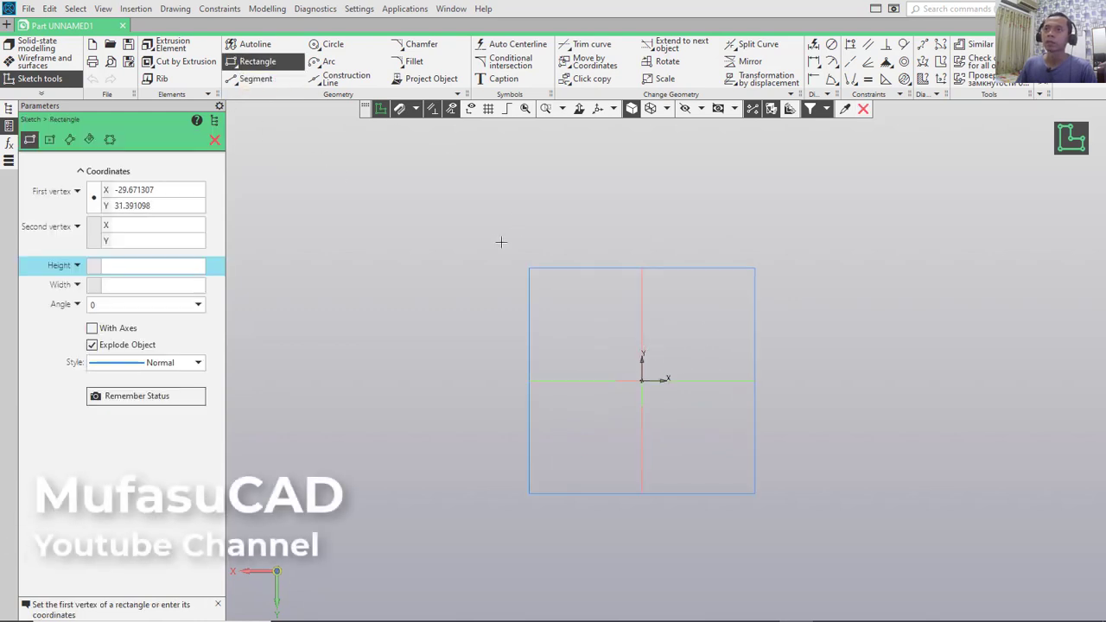
click(827, 400)
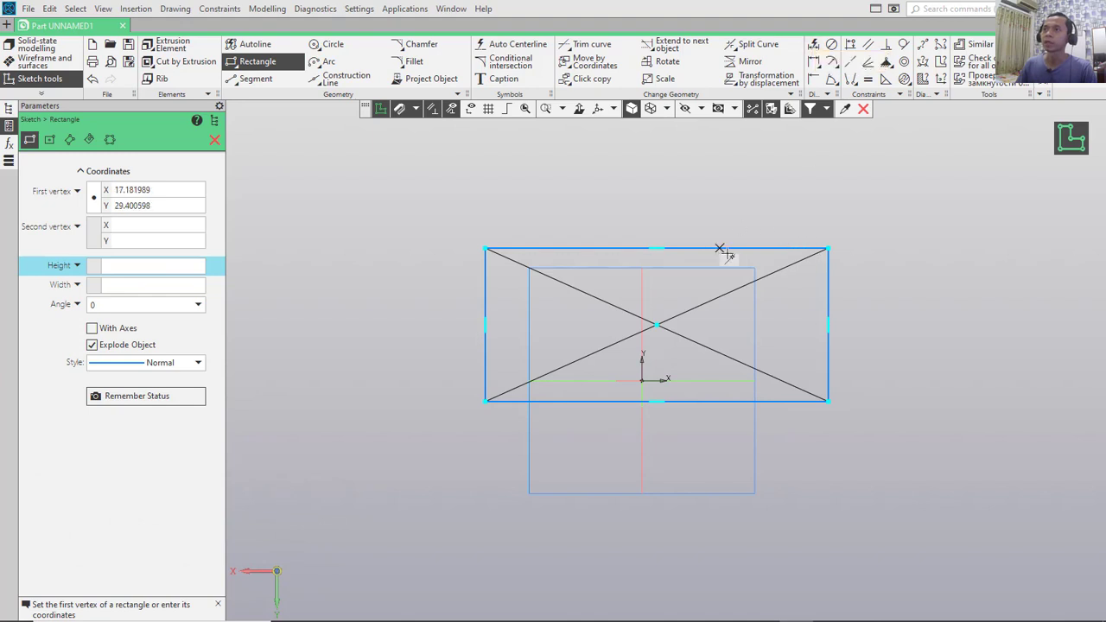
click(813, 44)
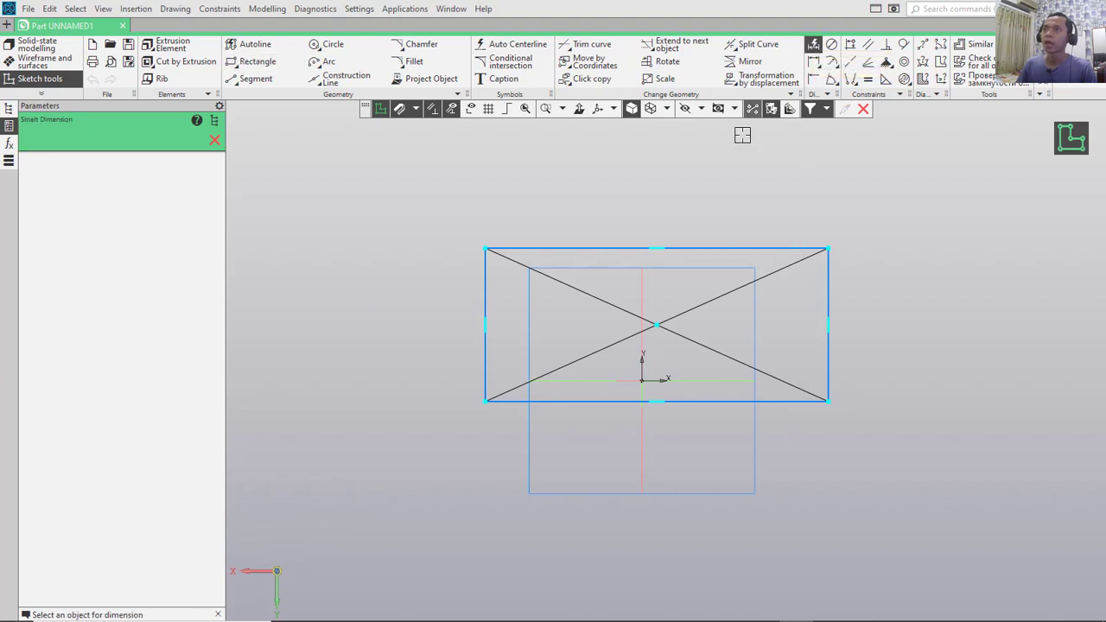
Dimension the rectangle's top edge as a framed nominal width of 45
click(707, 247)
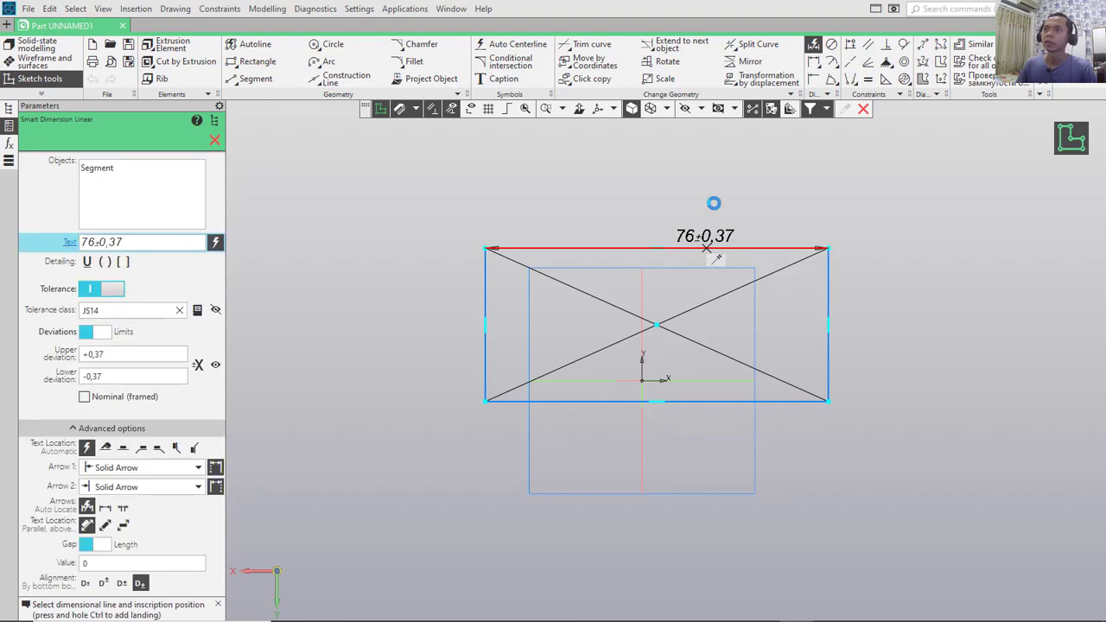
click(656, 216)
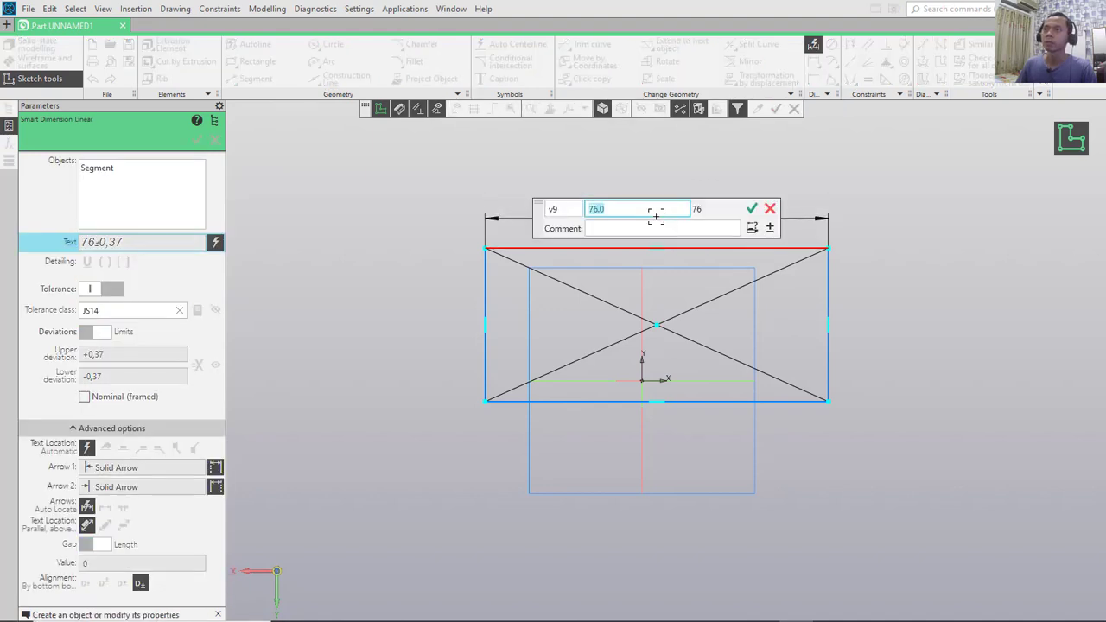
click(772, 228)
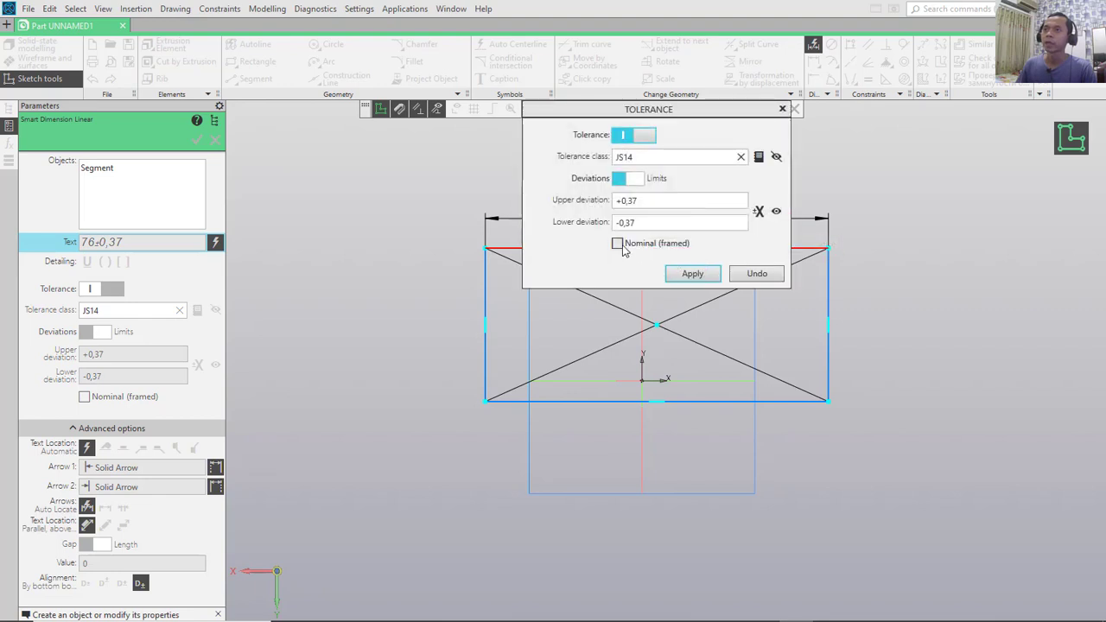
click(616, 244)
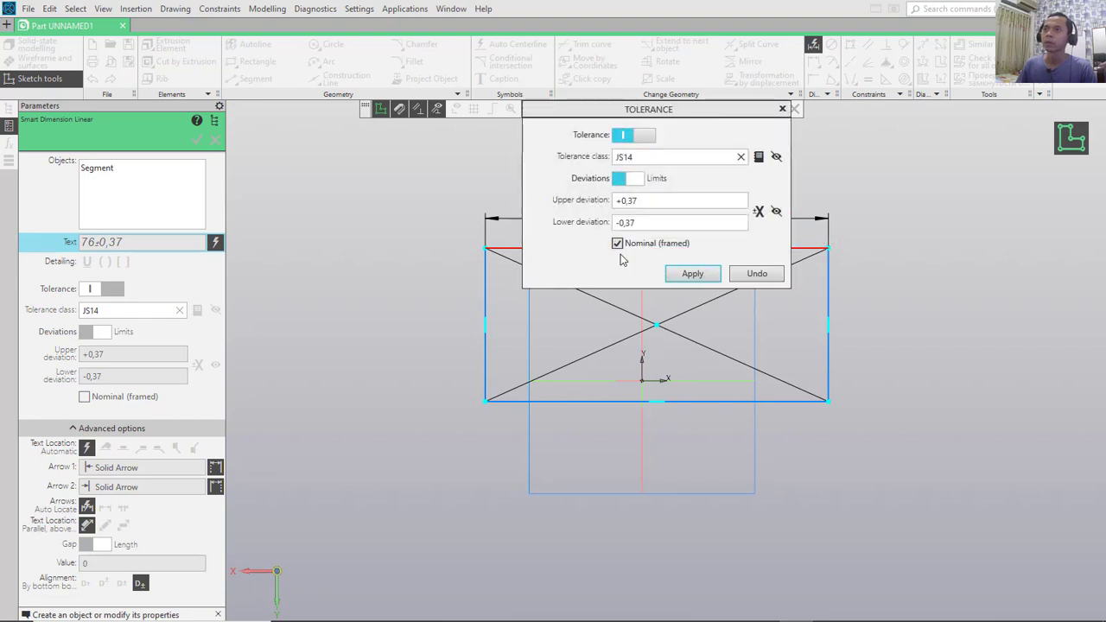
click(693, 273)
double_click(626, 209)
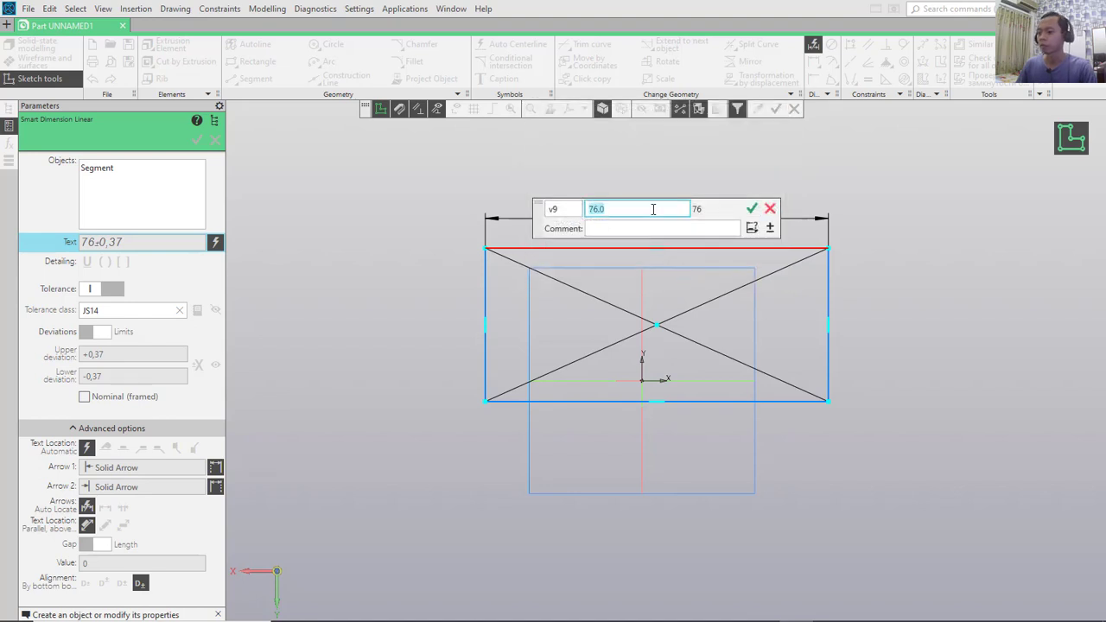
text(45)
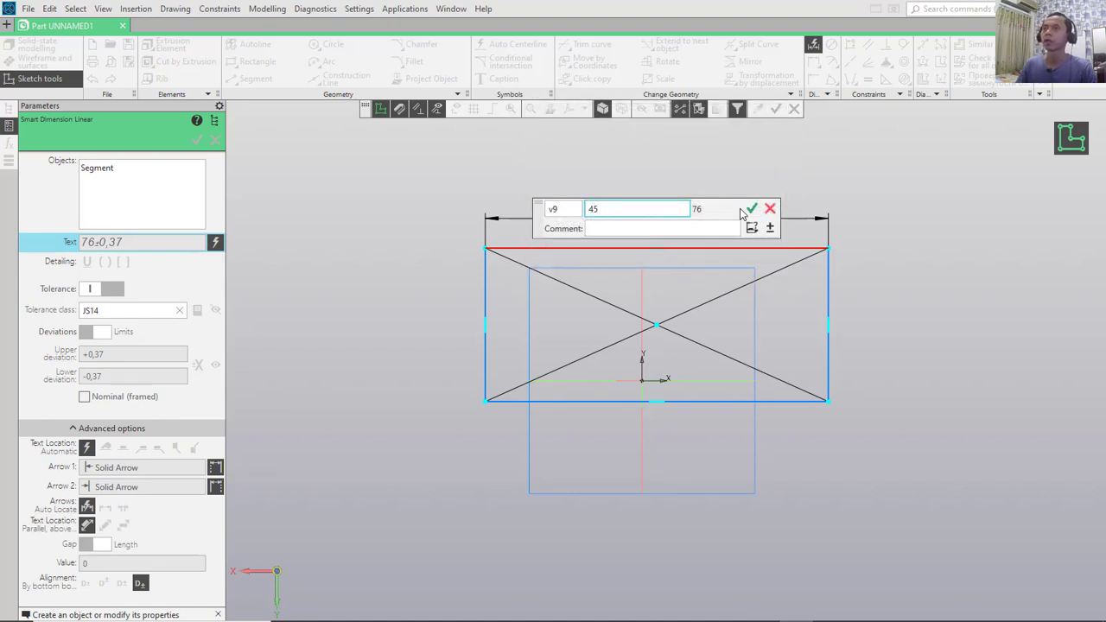
click(750, 210)
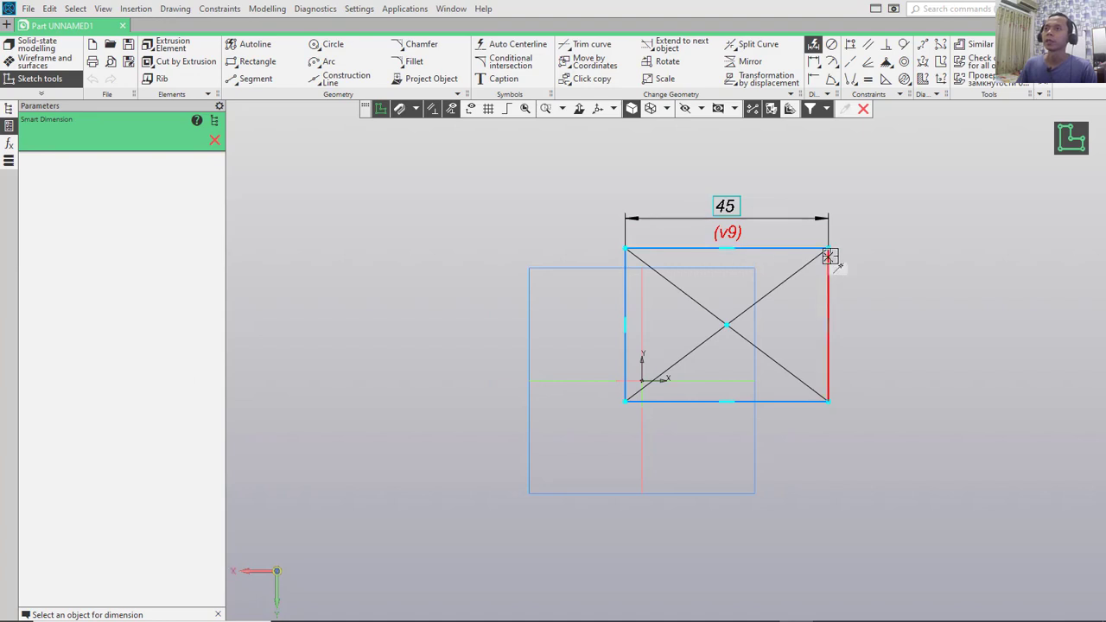
scroll(829, 252, up, 2)
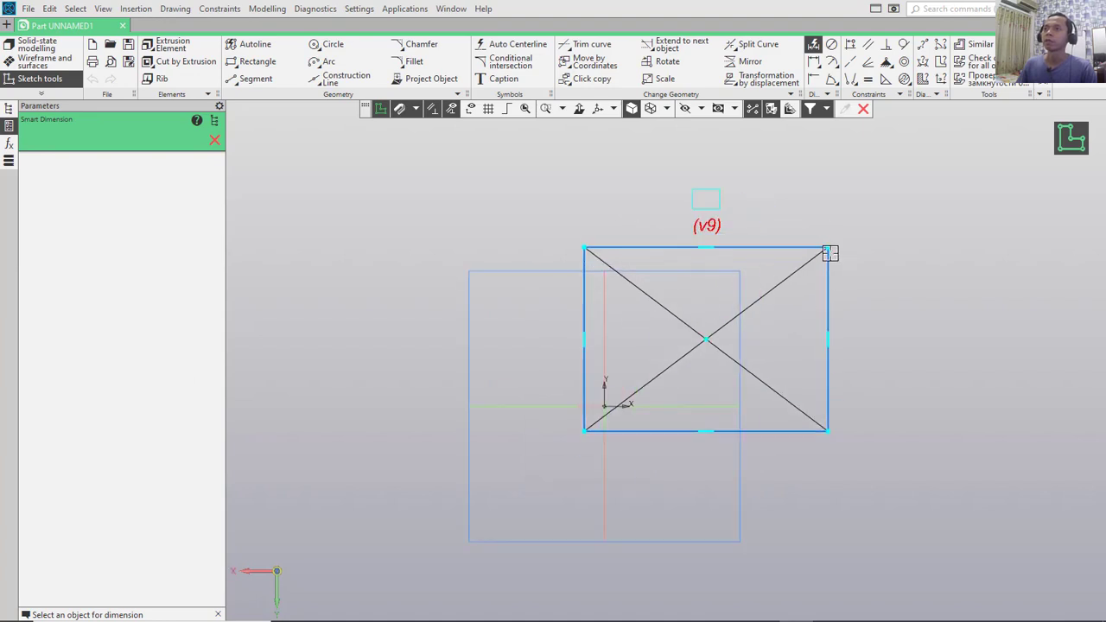
Dimension the rectangle's left edge as a framed nominal height of 20
click(580, 301)
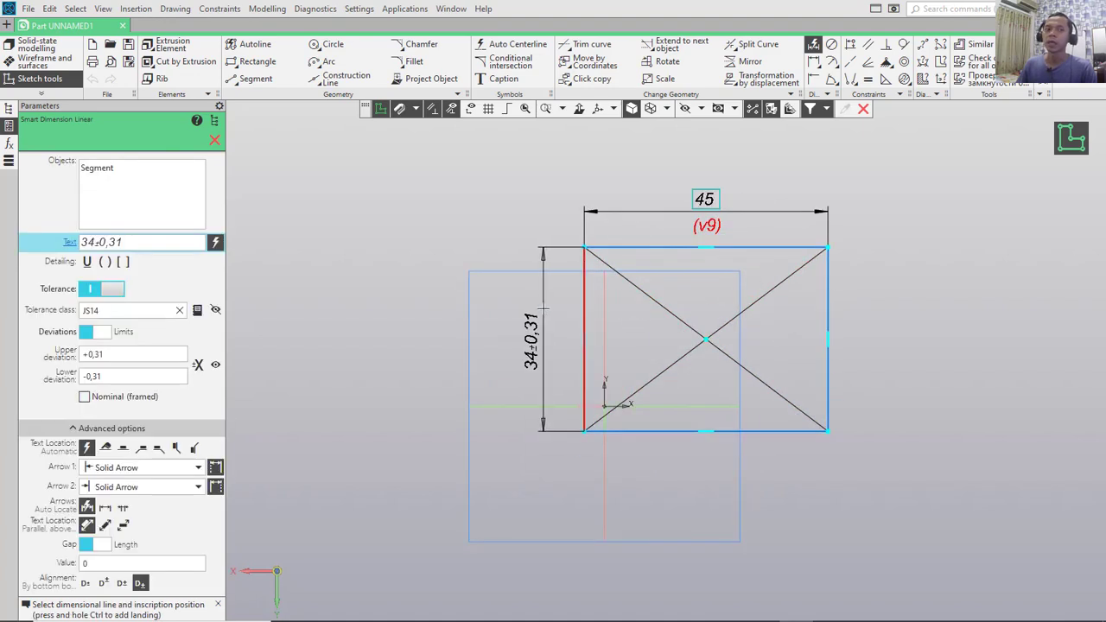
click(543, 307)
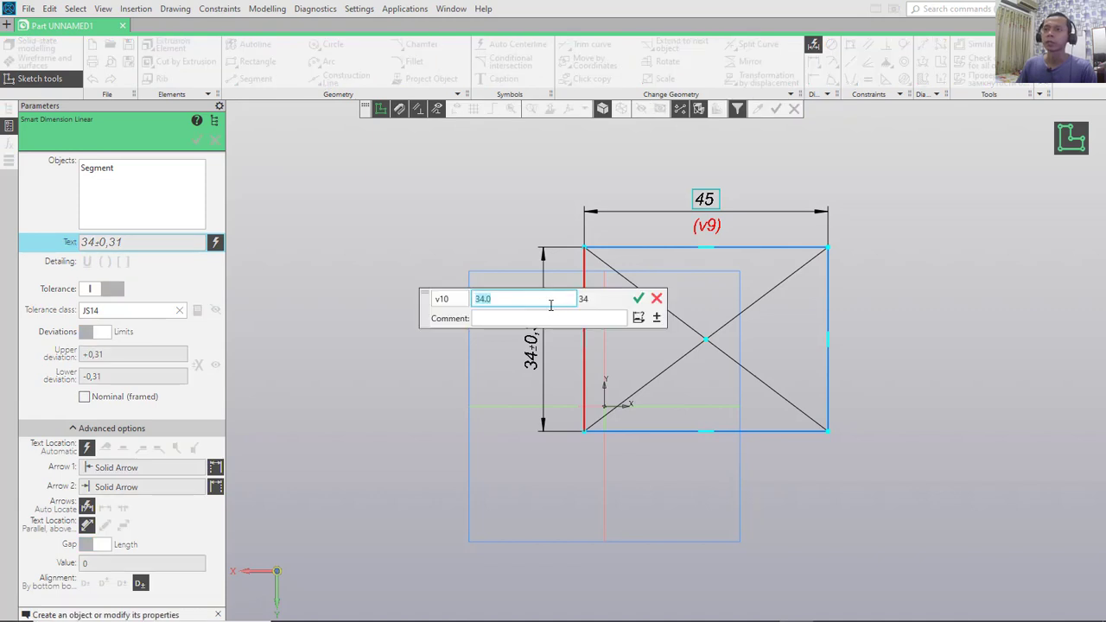
text(20)
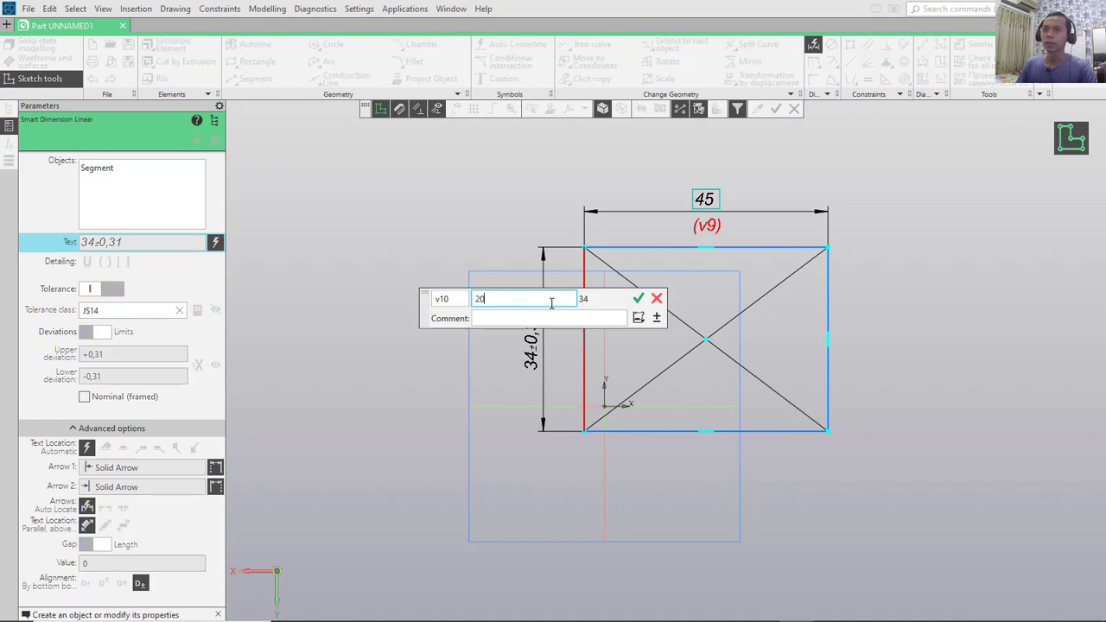
click(656, 317)
click(504, 334)
click(577, 362)
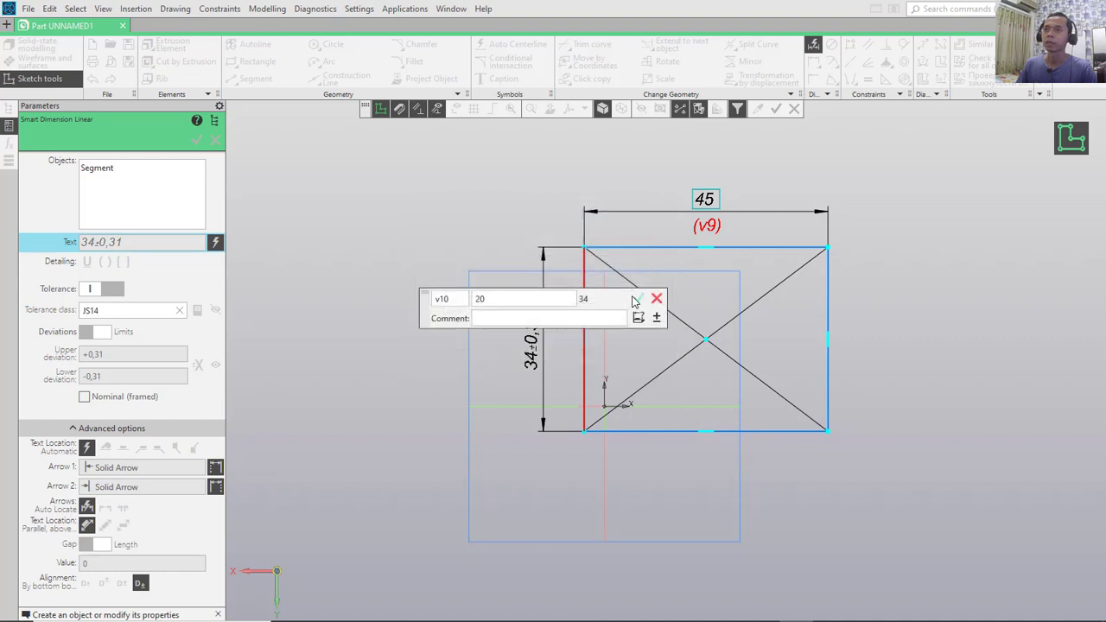
click(637, 298)
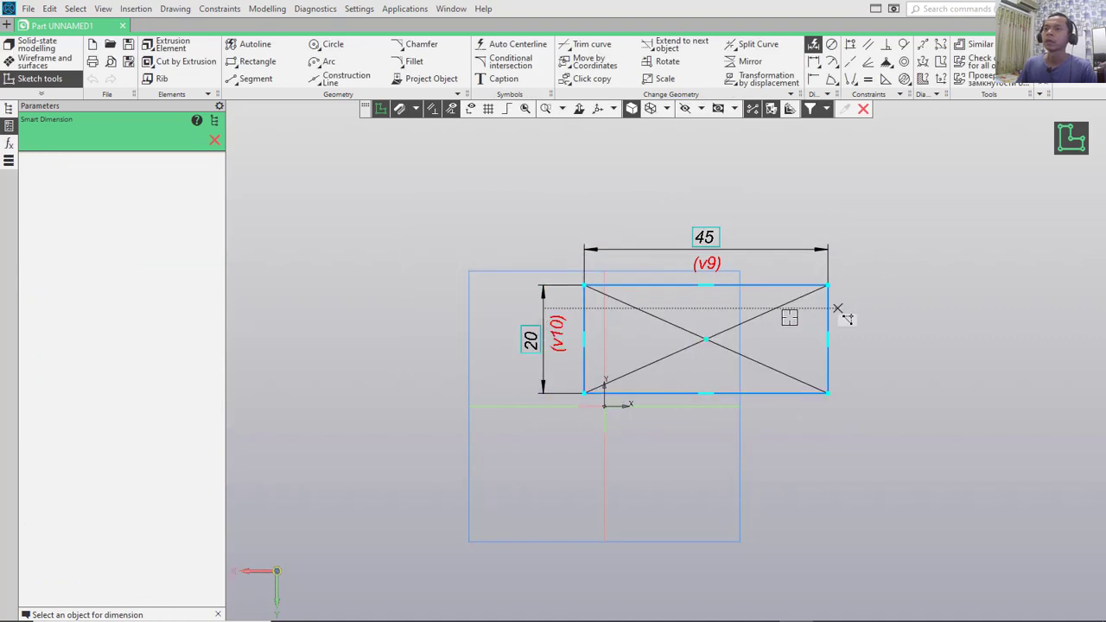
scroll(703, 320, down, 1)
scroll(703, 320, up, 4)
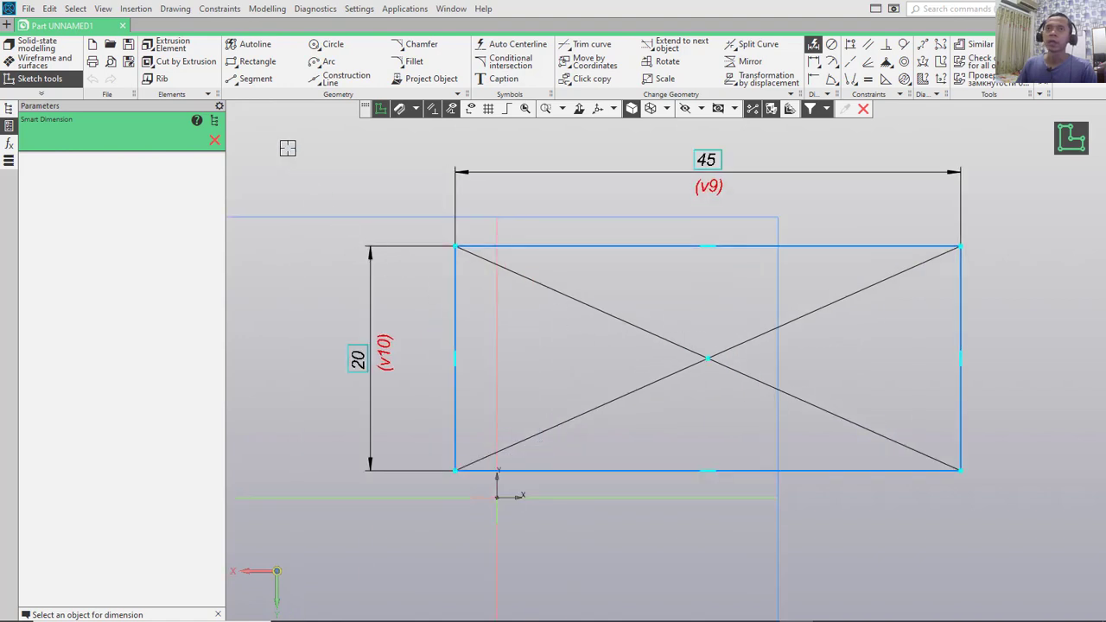
Draw a ø4 circle near the rectangle's left end
click(343, 49)
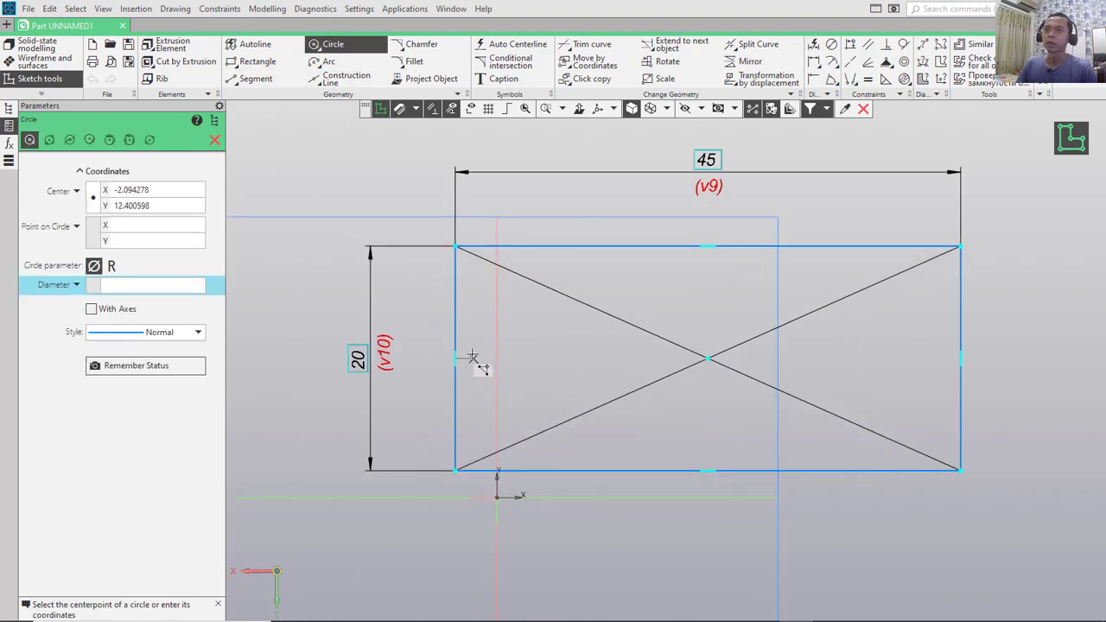
click(518, 358)
text(4)
key(Return)
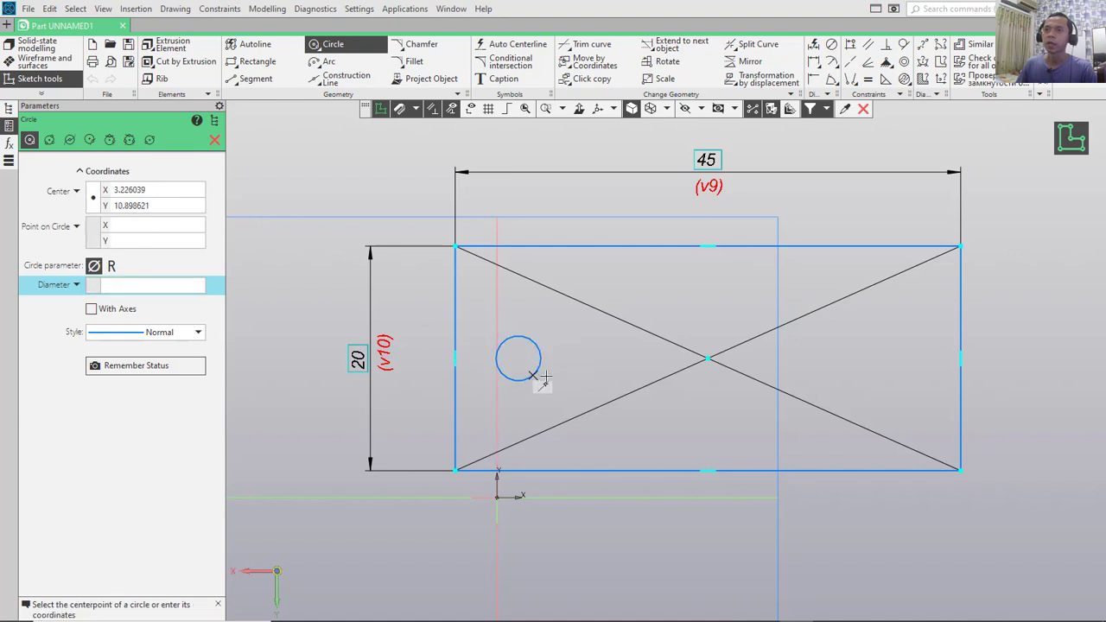
Add a framed ⌀4 diameter dimension to the circle
click(831, 44)
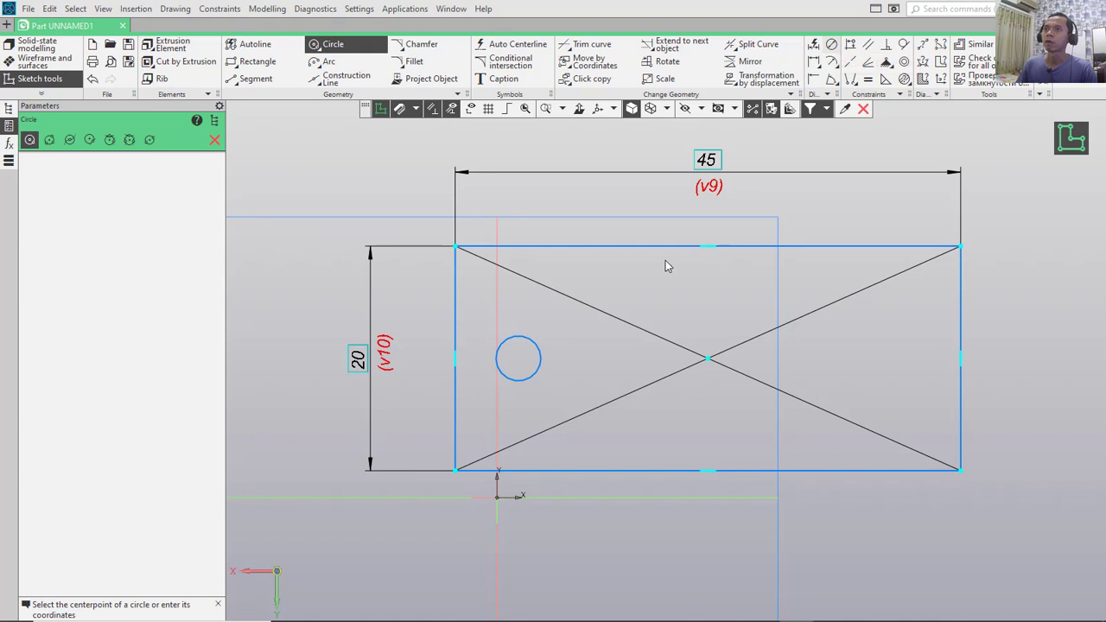
click(525, 337)
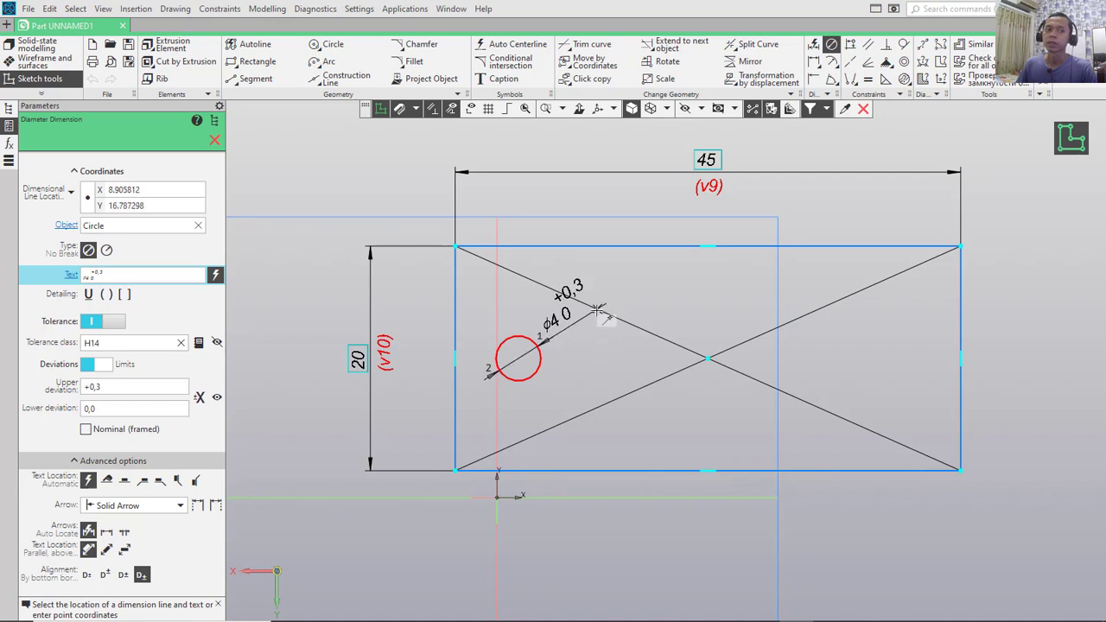
click(598, 309)
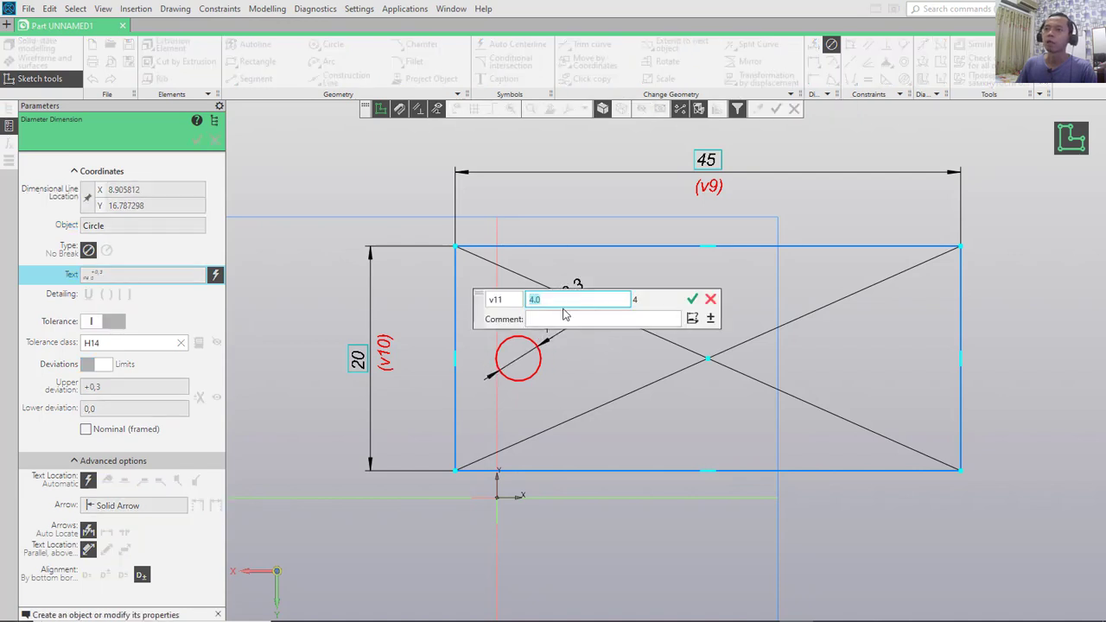
click(710, 318)
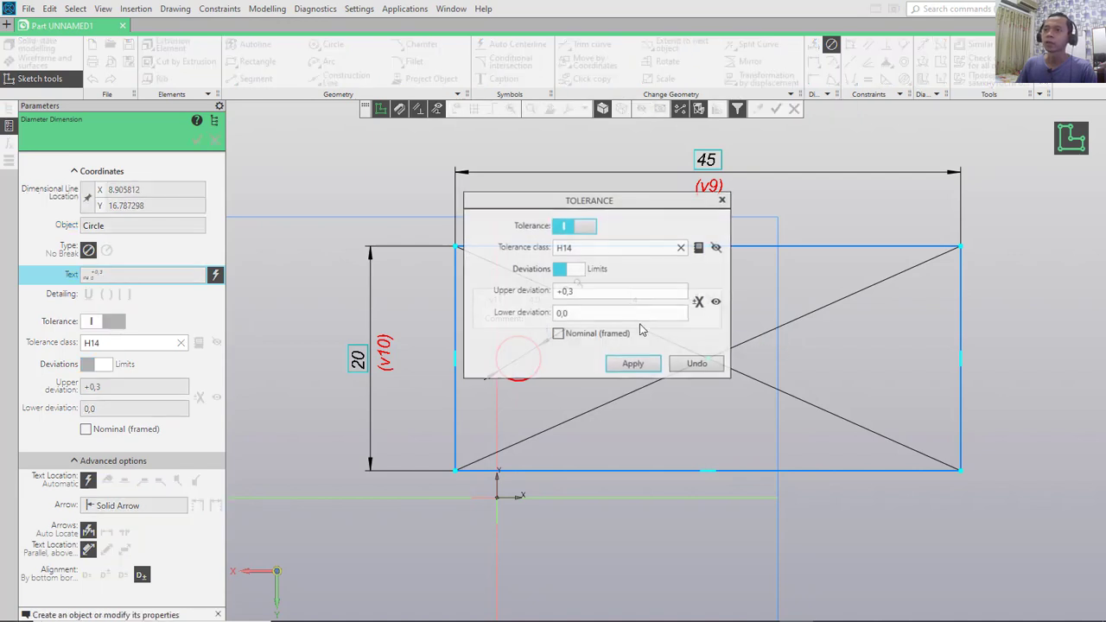
click(631, 363)
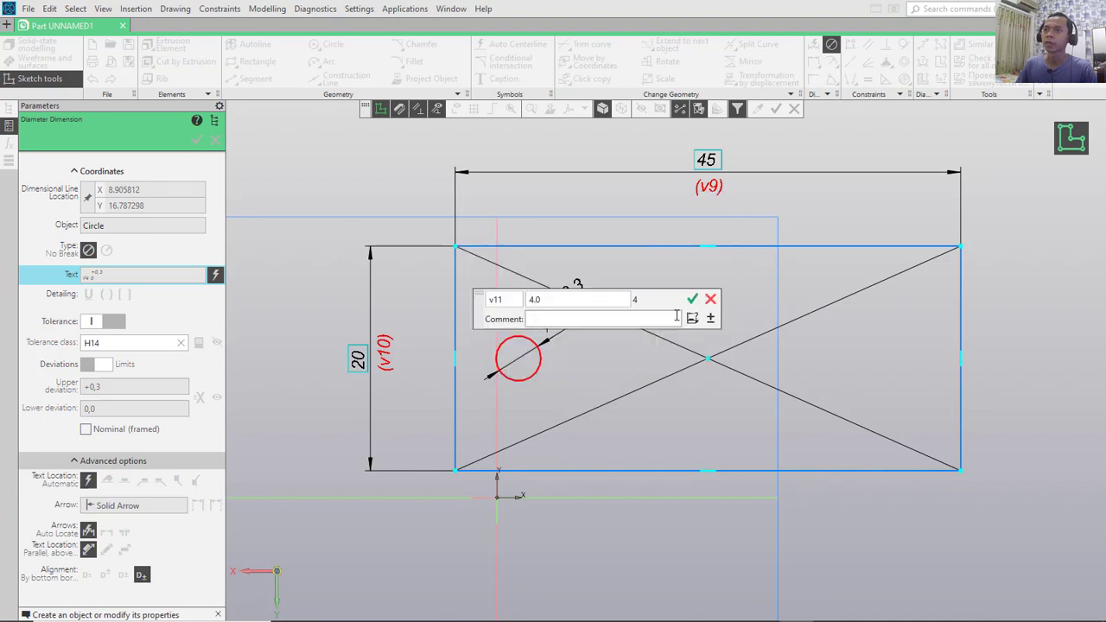
click(693, 304)
scroll(507, 369, down, 2)
scroll(505, 373, up, 4)
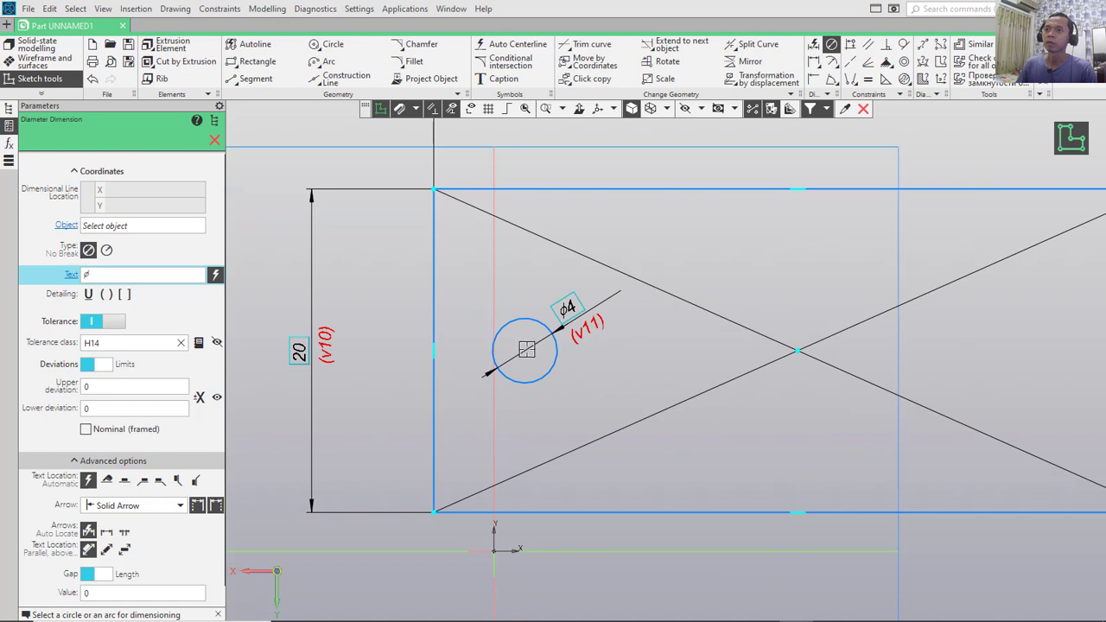
click(815, 49)
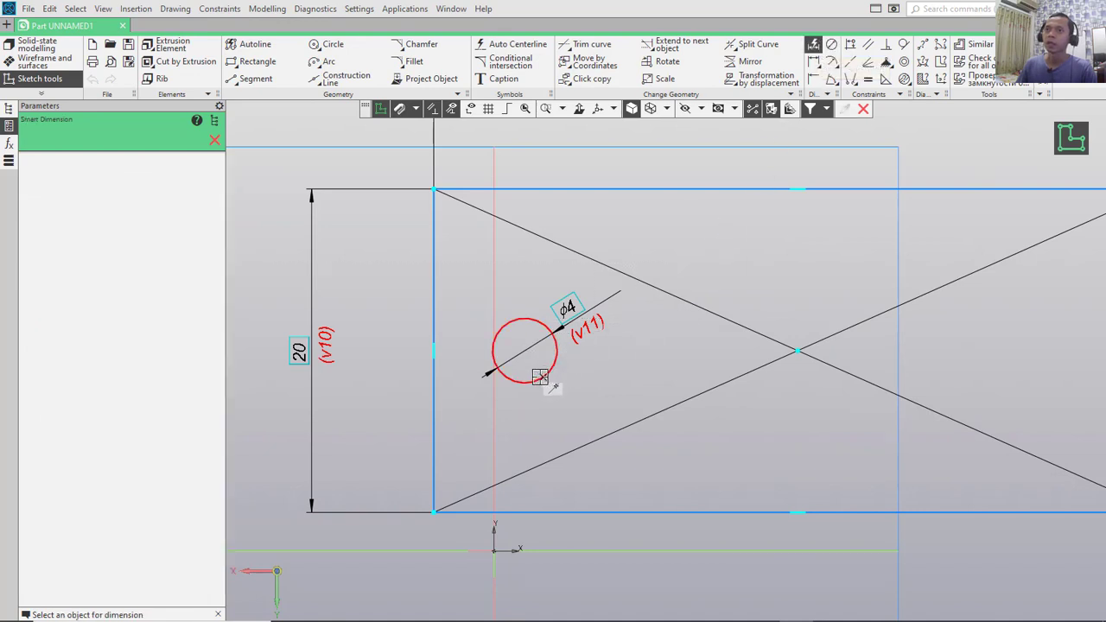
Dimension the circle centre 5 from the rectangle's left edge as a framed nominal value
click(523, 349)
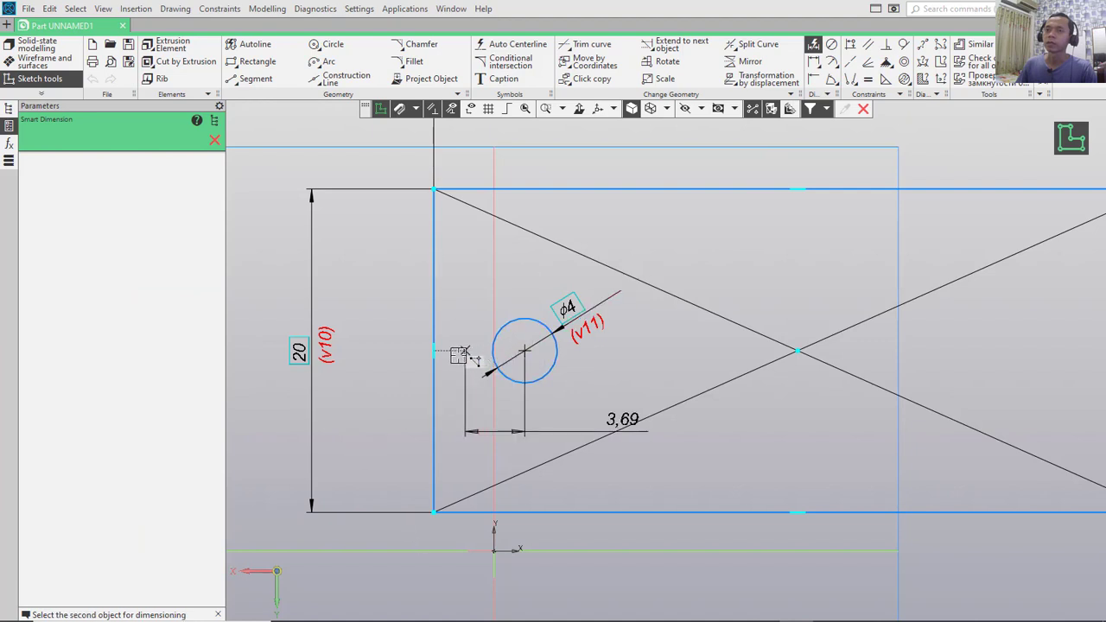
click(434, 351)
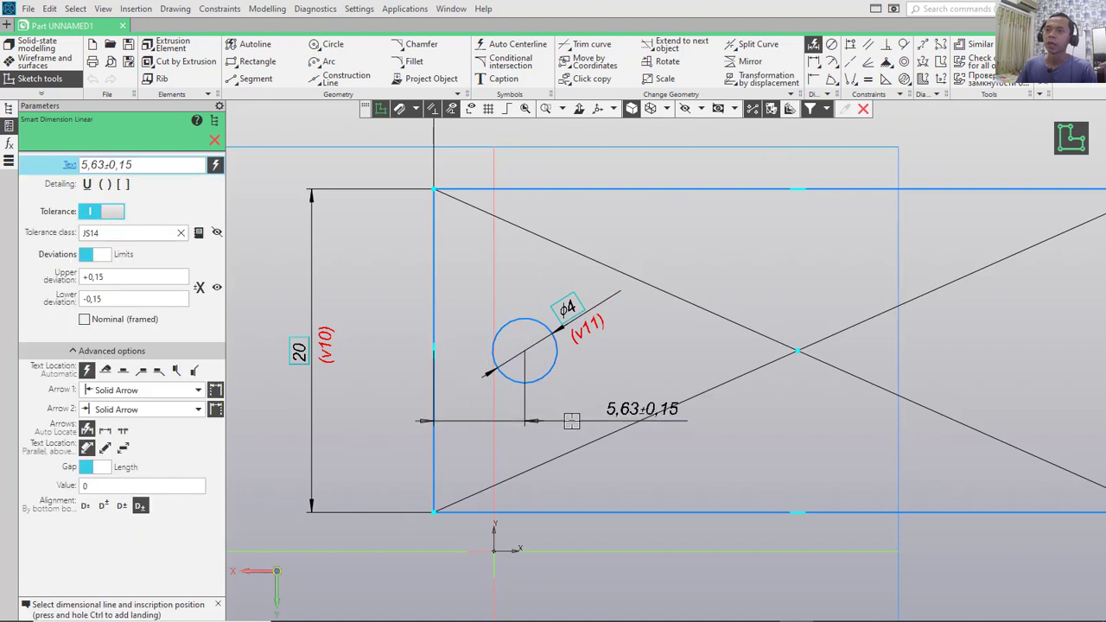
click(571, 421)
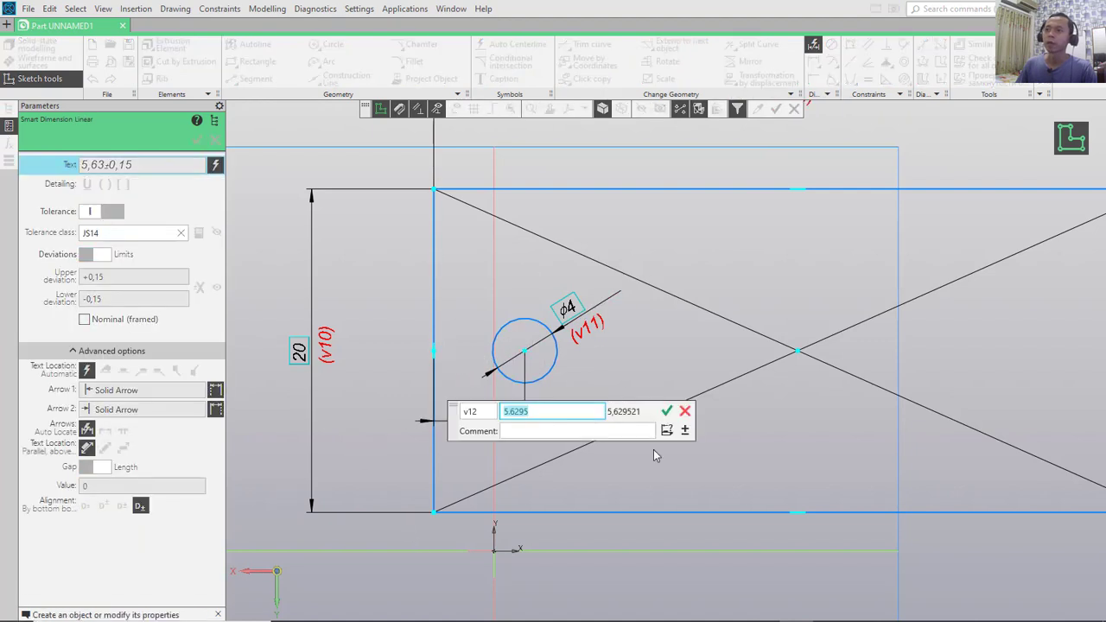
text(6)
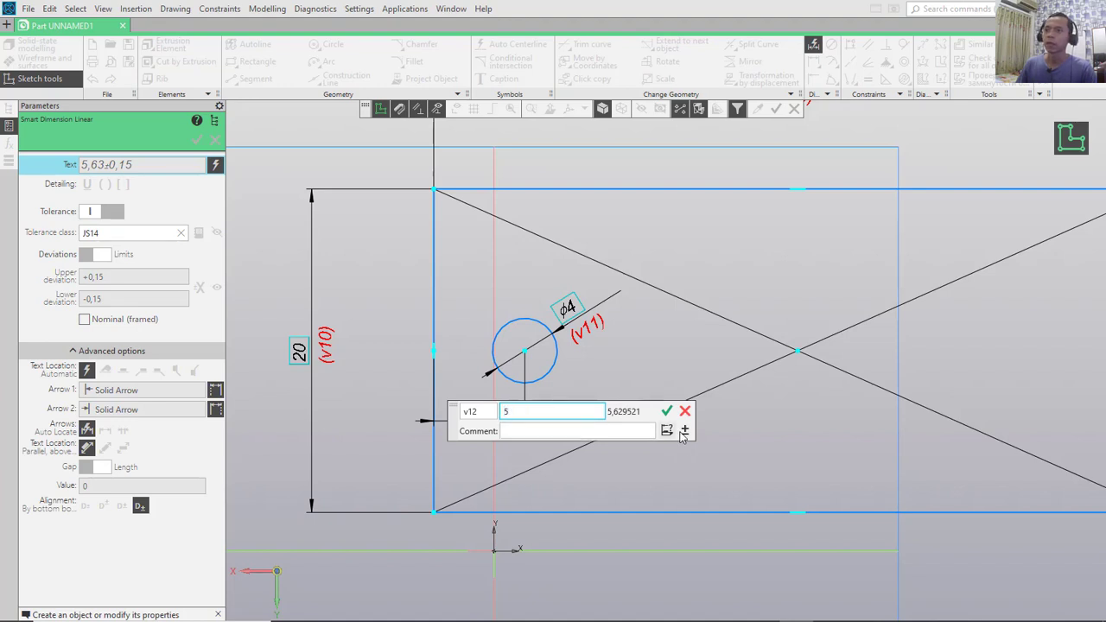
click(684, 429)
click(533, 445)
click(607, 476)
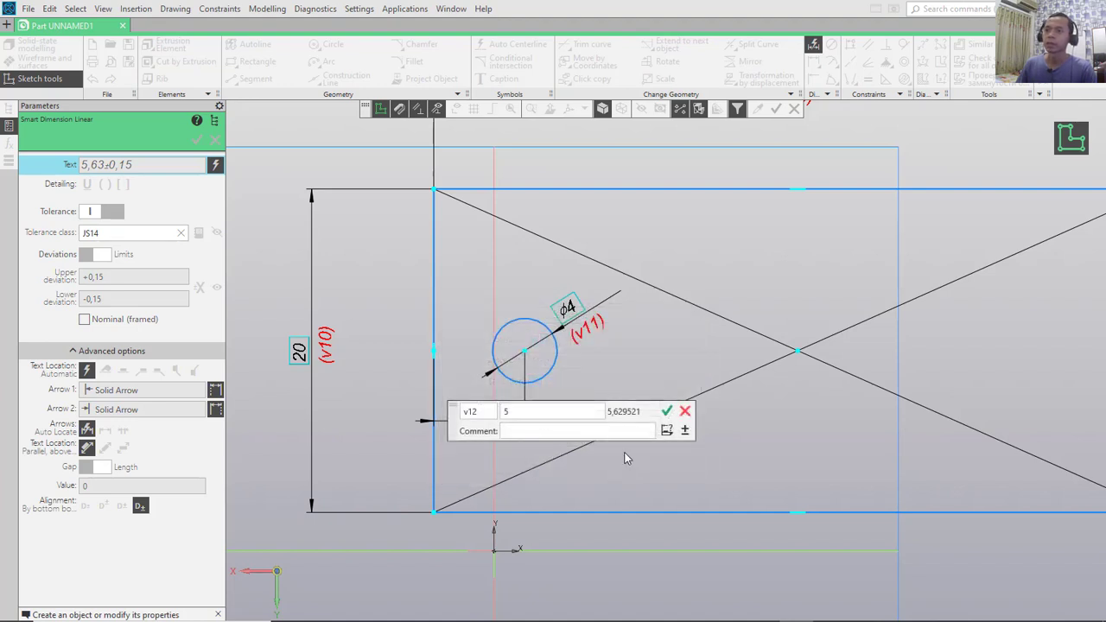
click(668, 412)
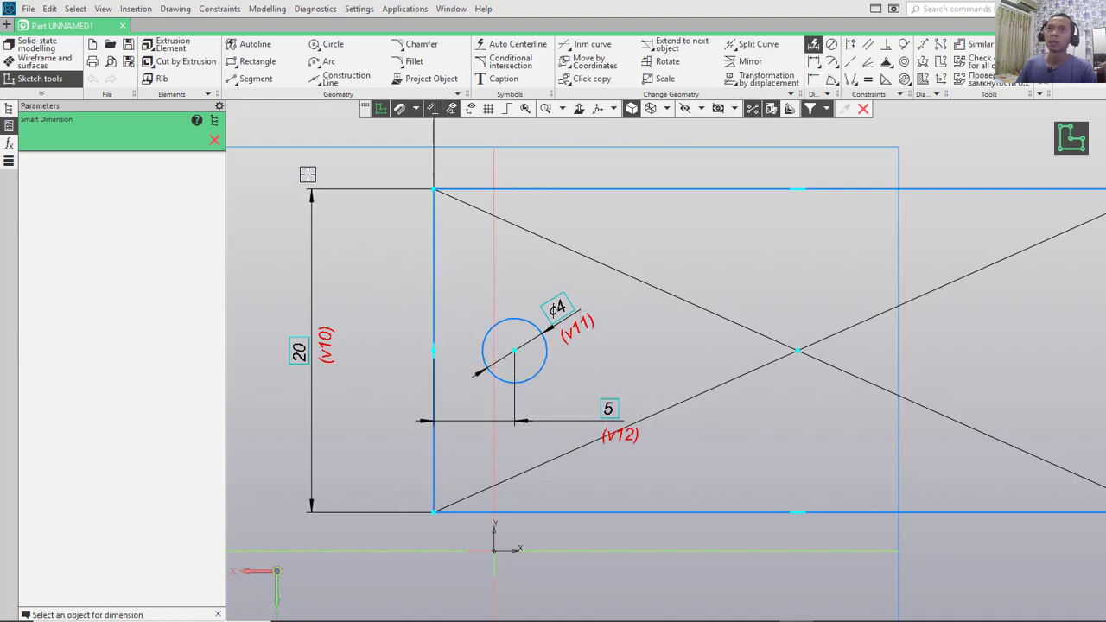
Draw horizontal segments leftward from the circle's top and bottom, past the left edge
click(257, 82)
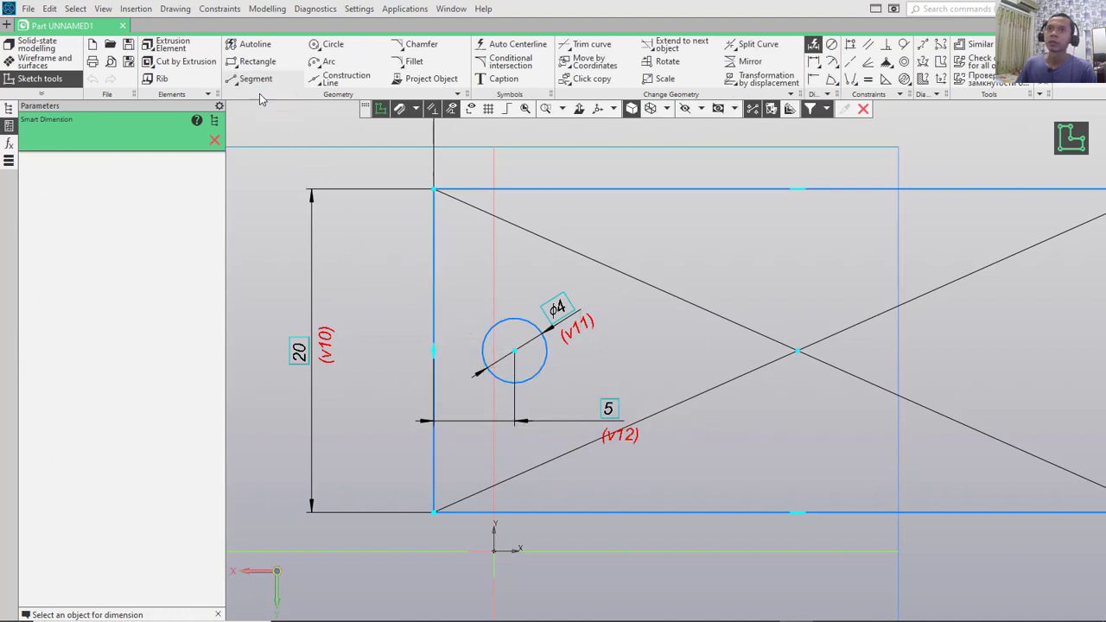
click(514, 319)
text(5.003578)
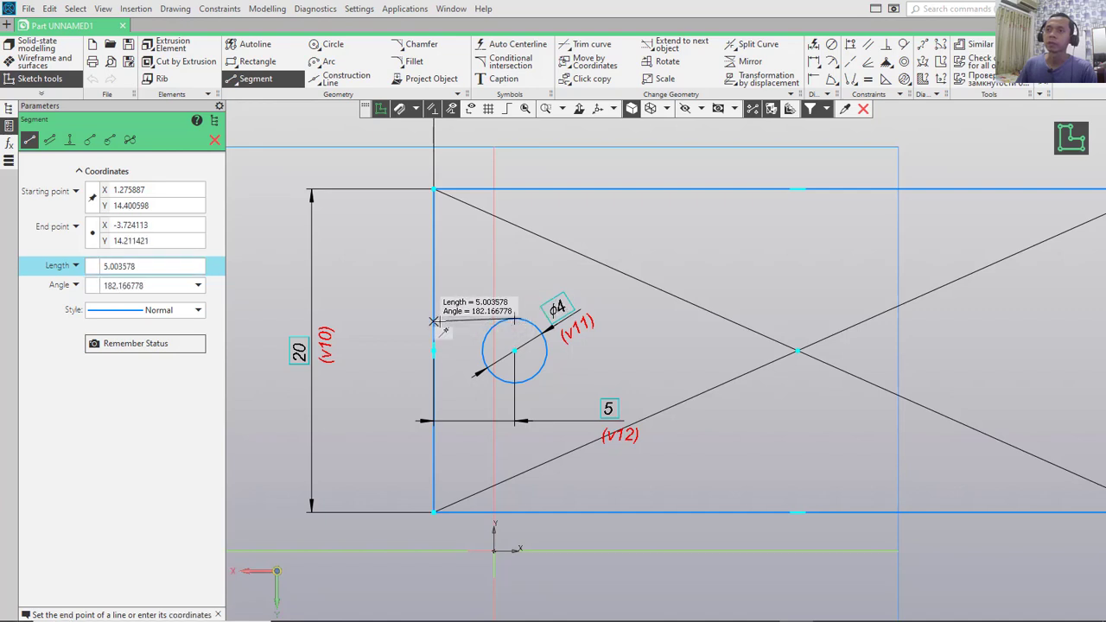
click(437, 321)
click(514, 383)
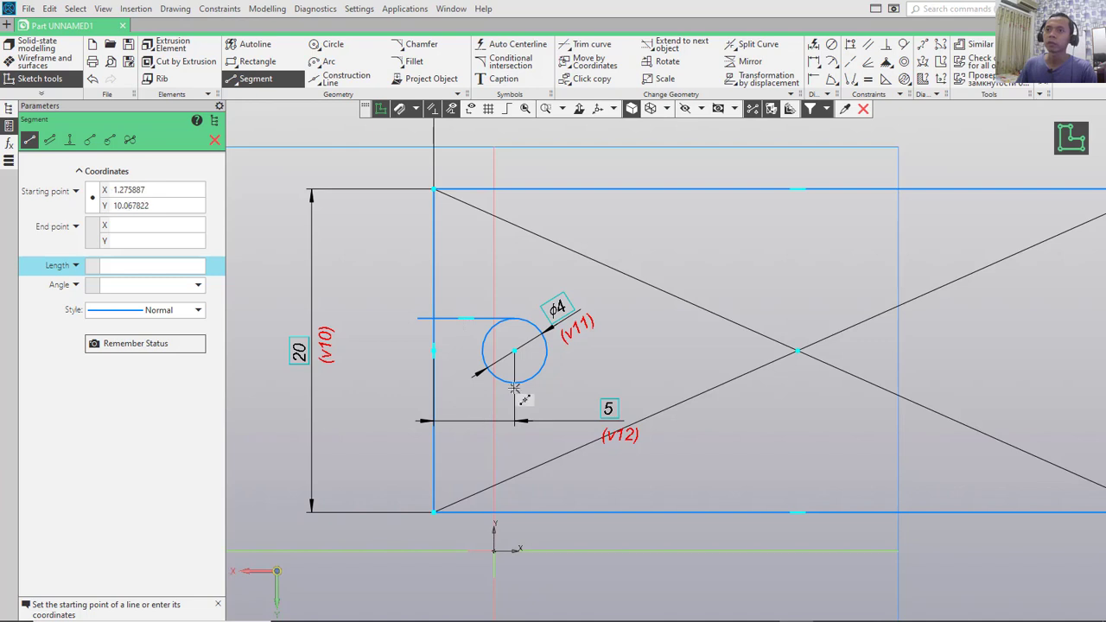
click(401, 382)
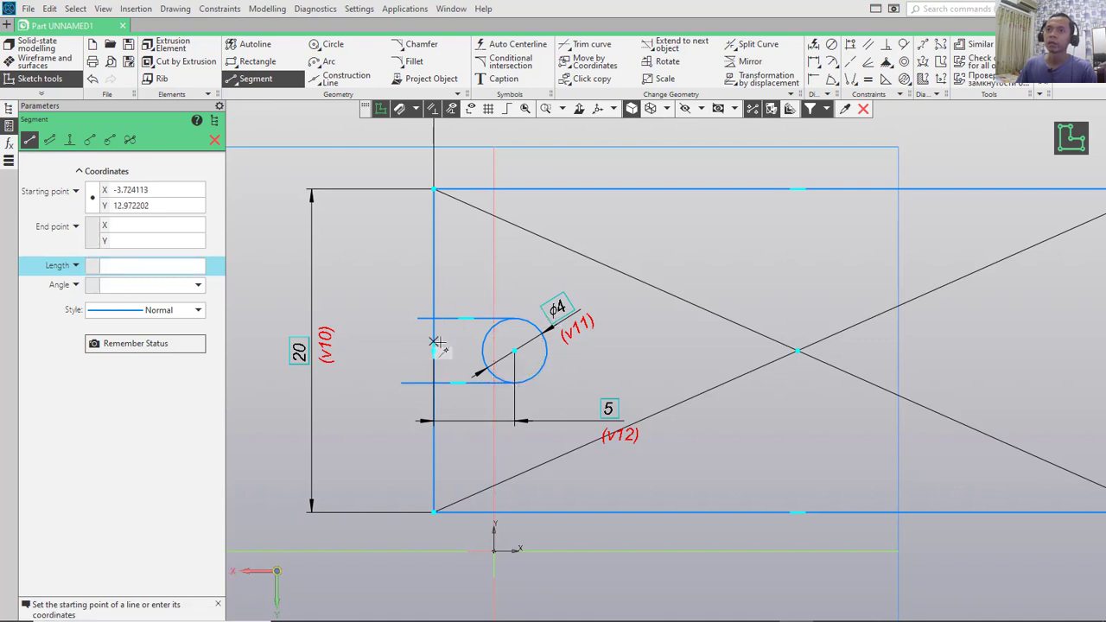
scroll(432, 347, up, 3)
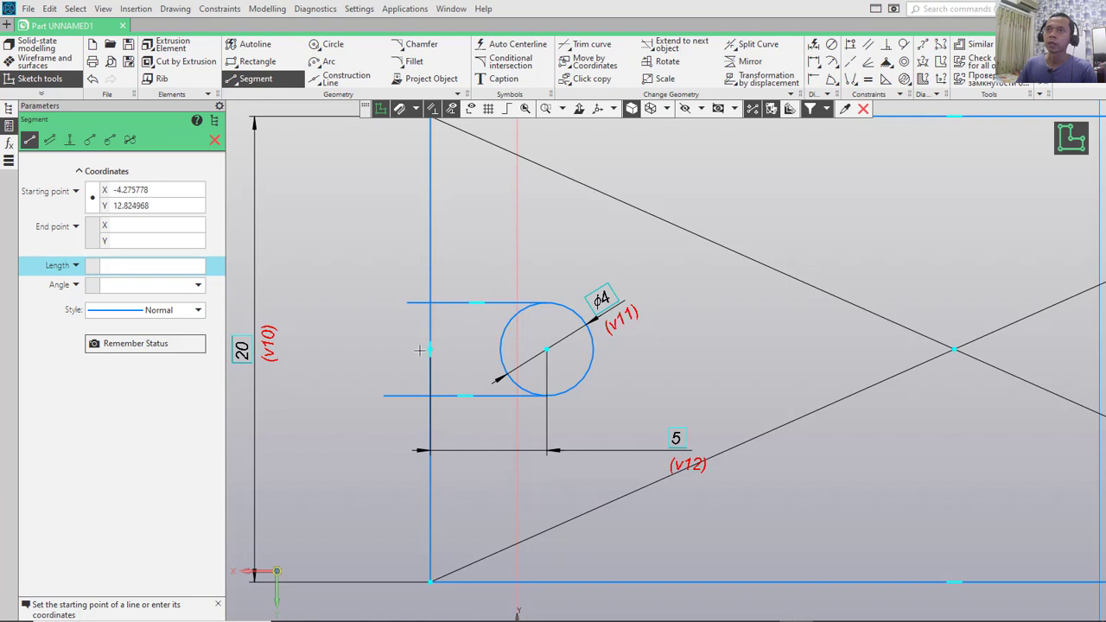
Trim the left edge between the lines, the outer stubs and the circle's left arc
click(594, 46)
click(431, 323)
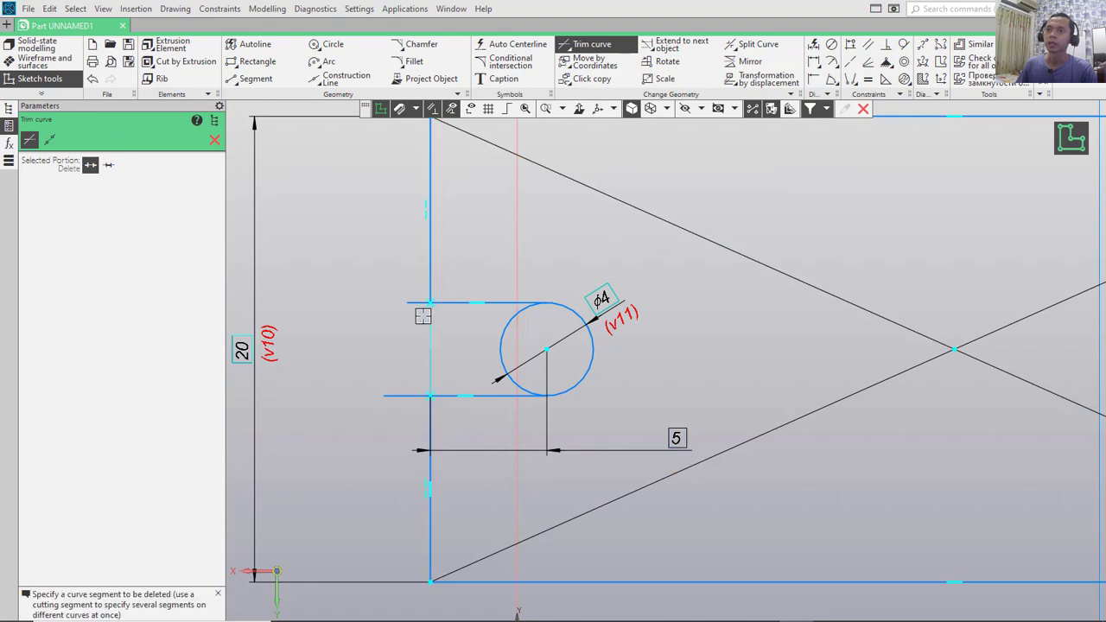
click(419, 303)
click(405, 393)
click(510, 323)
scroll(694, 296, down, 4)
scroll(691, 294, up, 2)
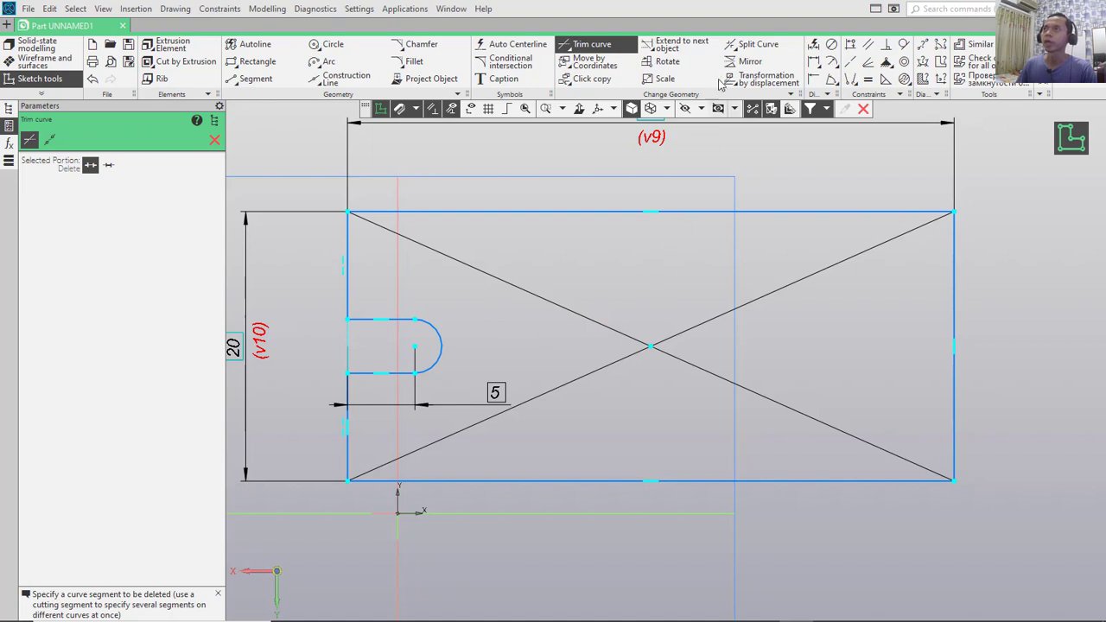
click(748, 62)
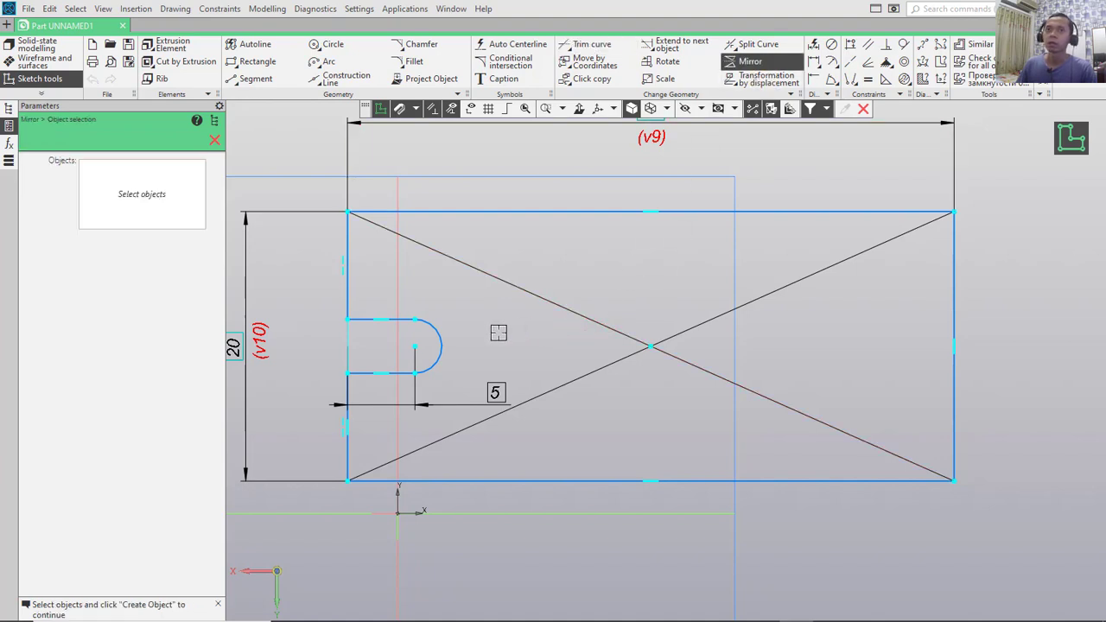
Mirror the slot's lines and arc about a vertical axis through the rectangle's centre
click(402, 320)
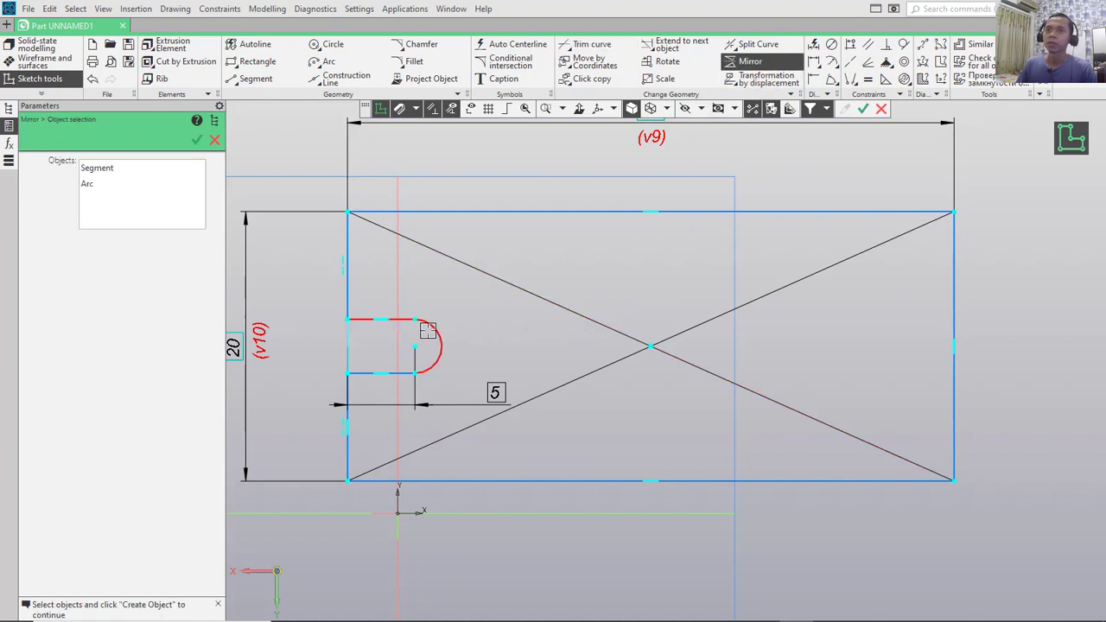
click(394, 374)
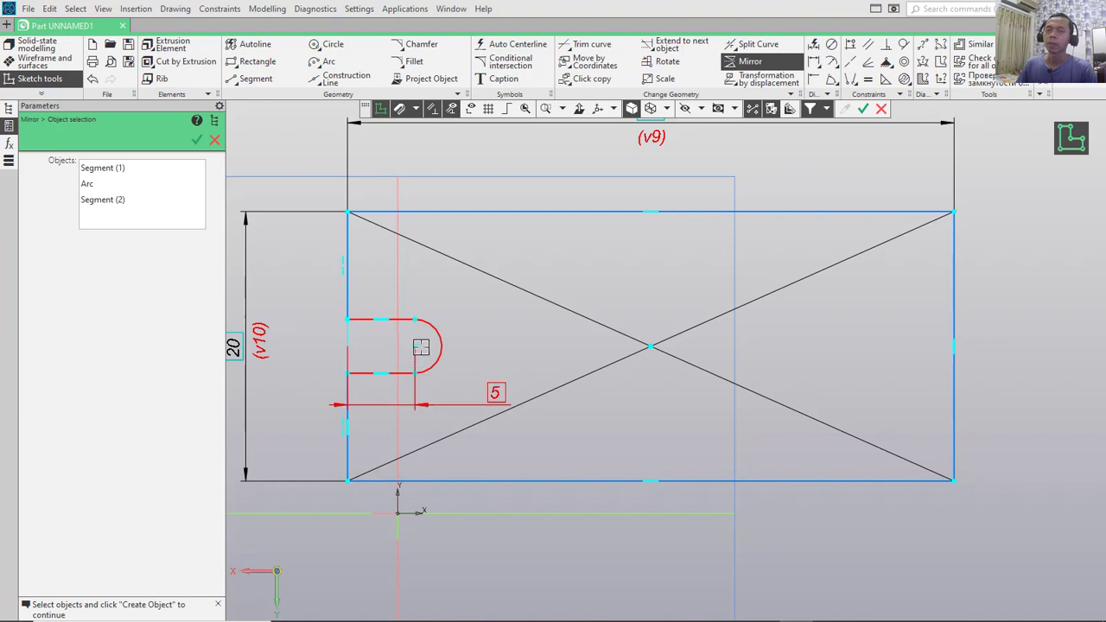
click(197, 139)
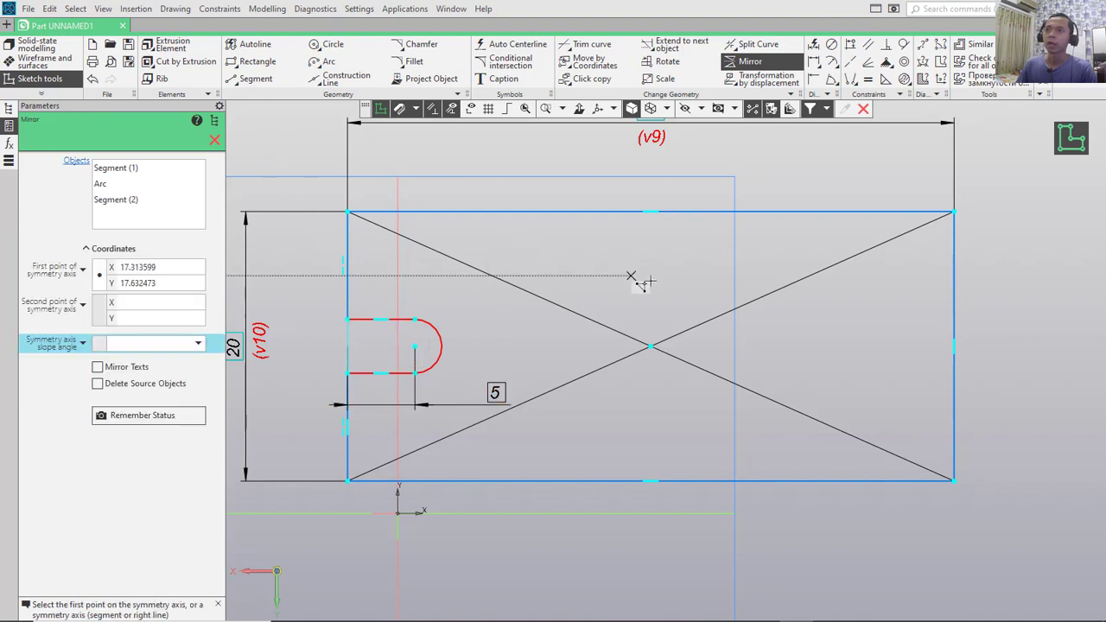
click(652, 347)
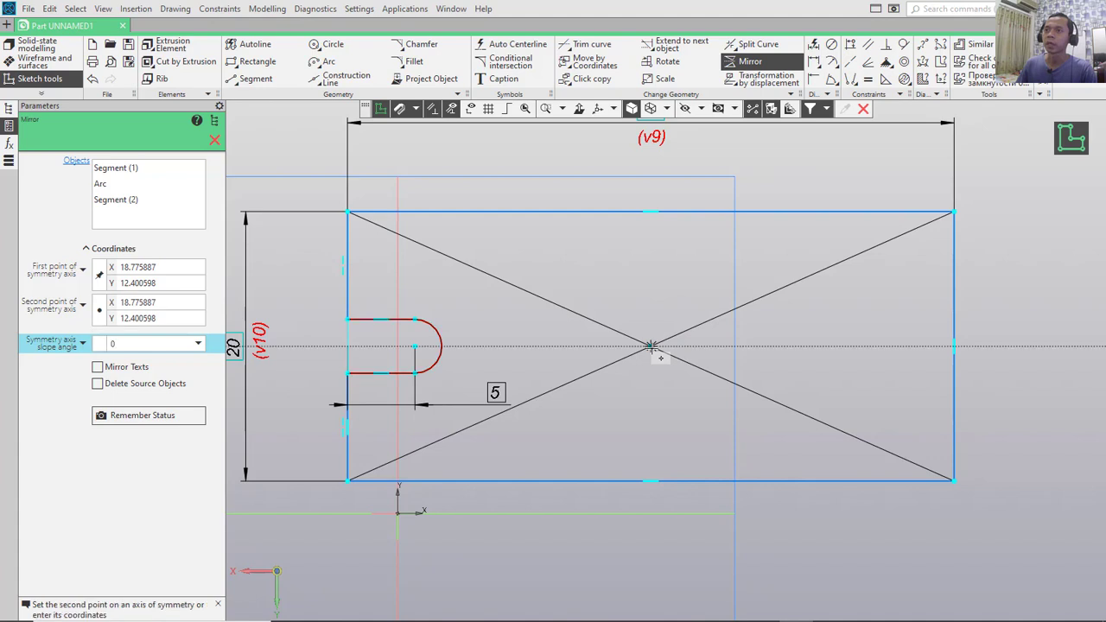
click(651, 257)
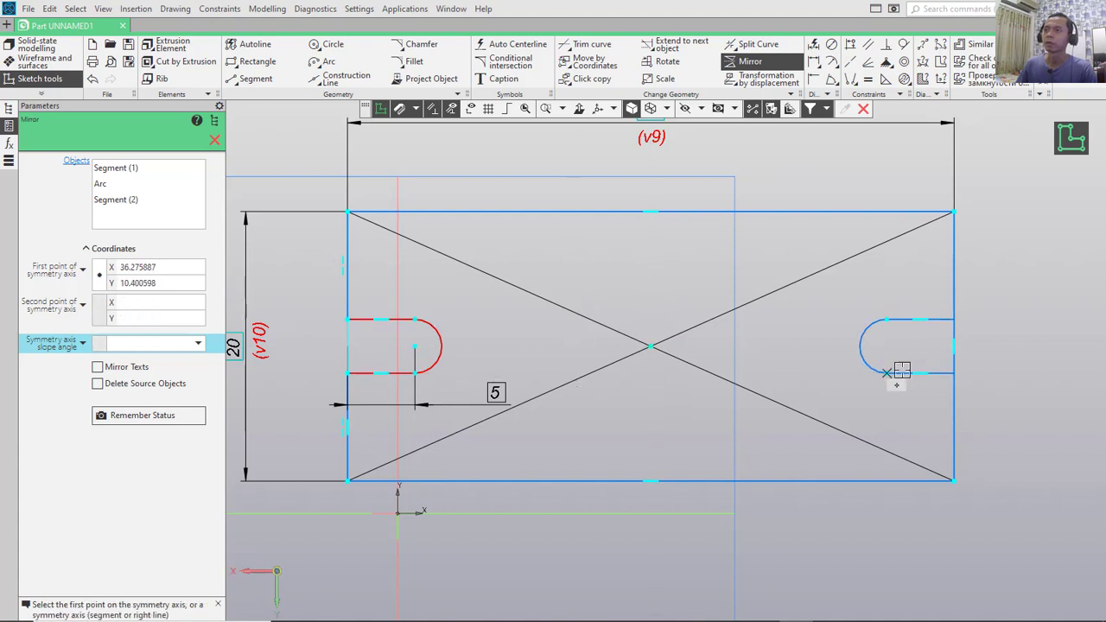
click(593, 49)
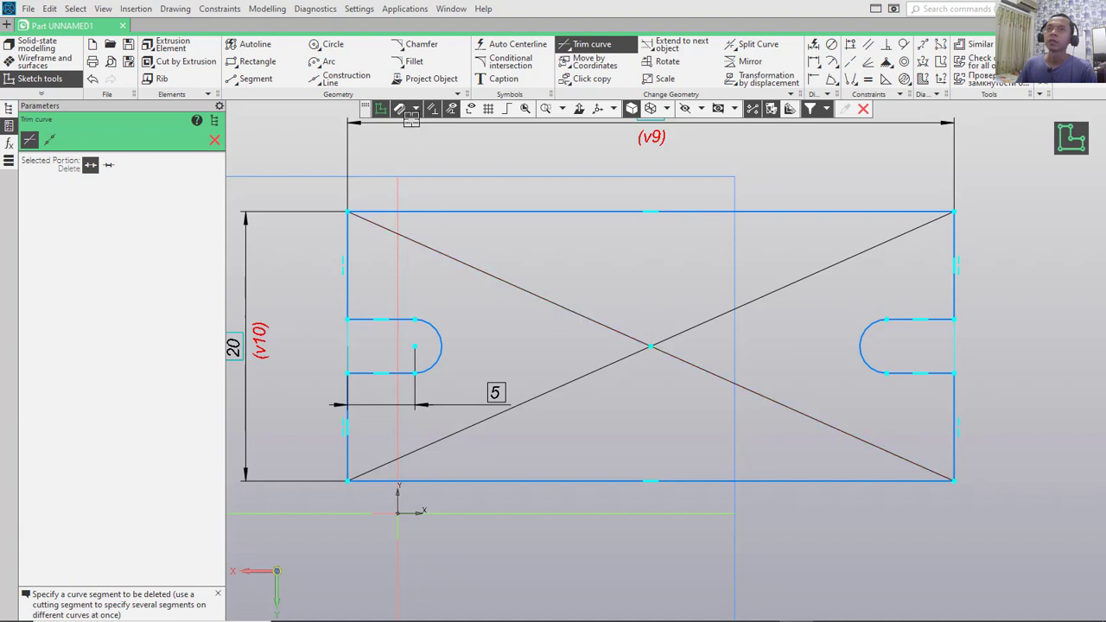
Fillet the outline's four outer corners at radius 5
click(414, 61)
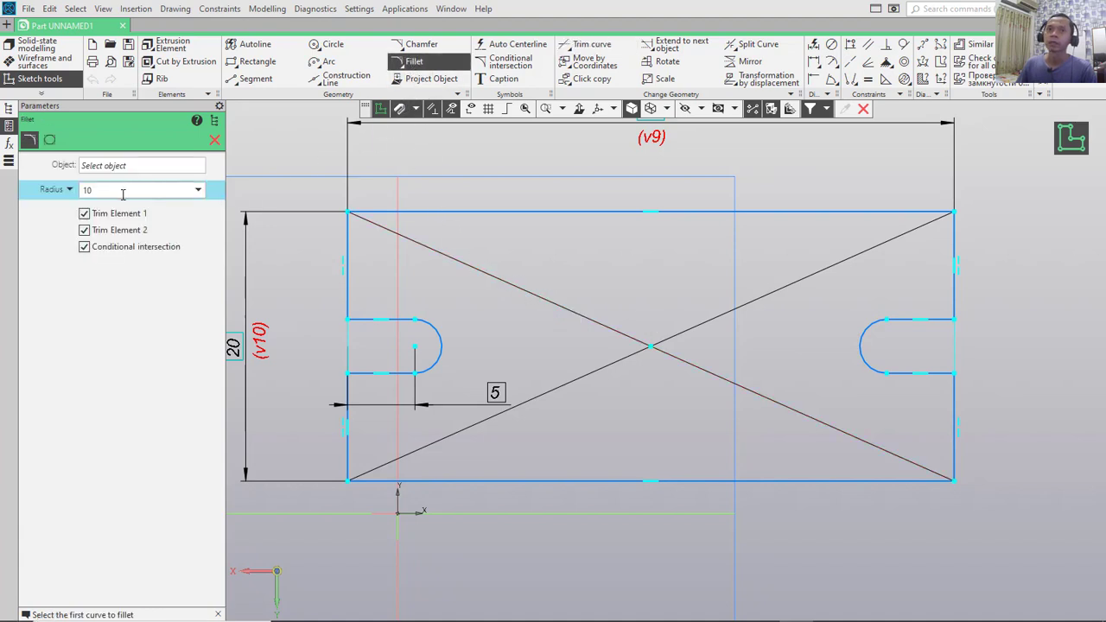
click(115, 190)
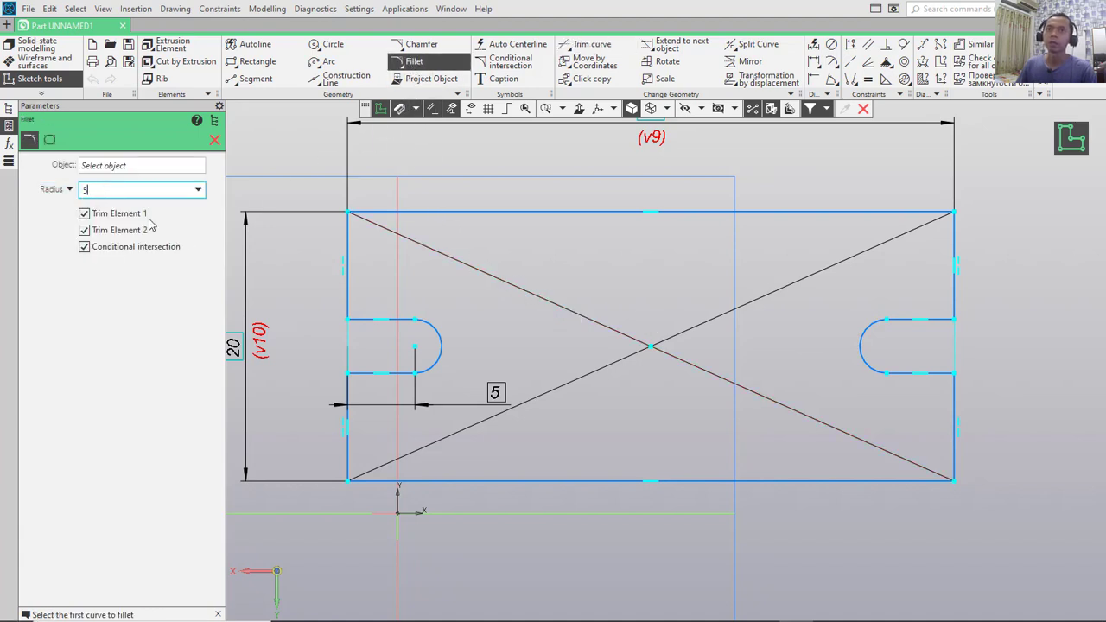
click(348, 240)
click(378, 214)
click(937, 213)
click(948, 237)
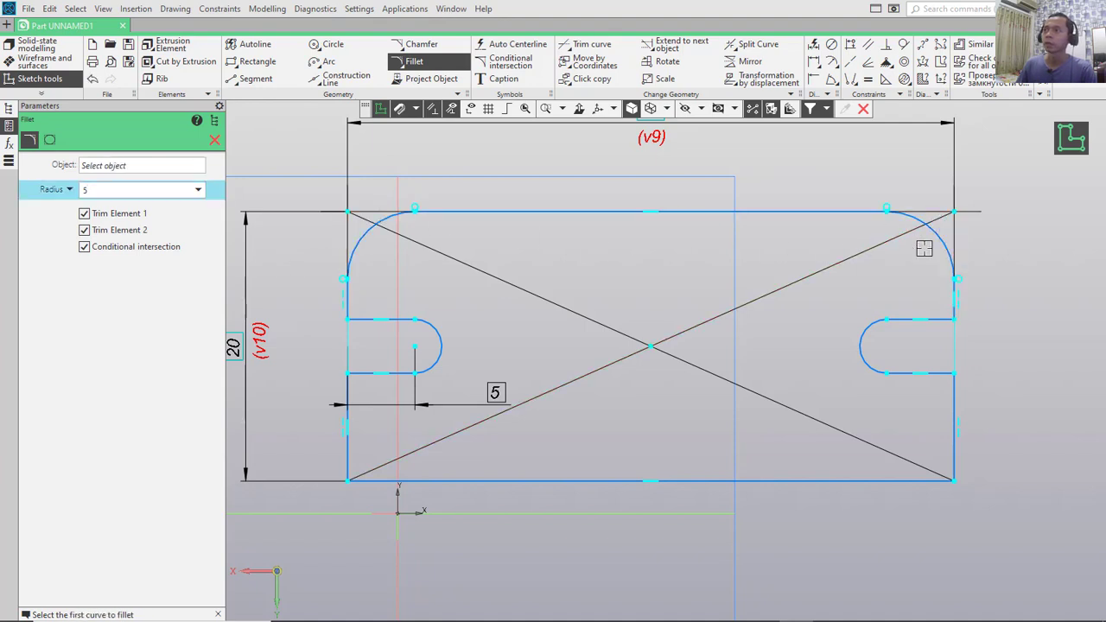
click(950, 412)
click(917, 480)
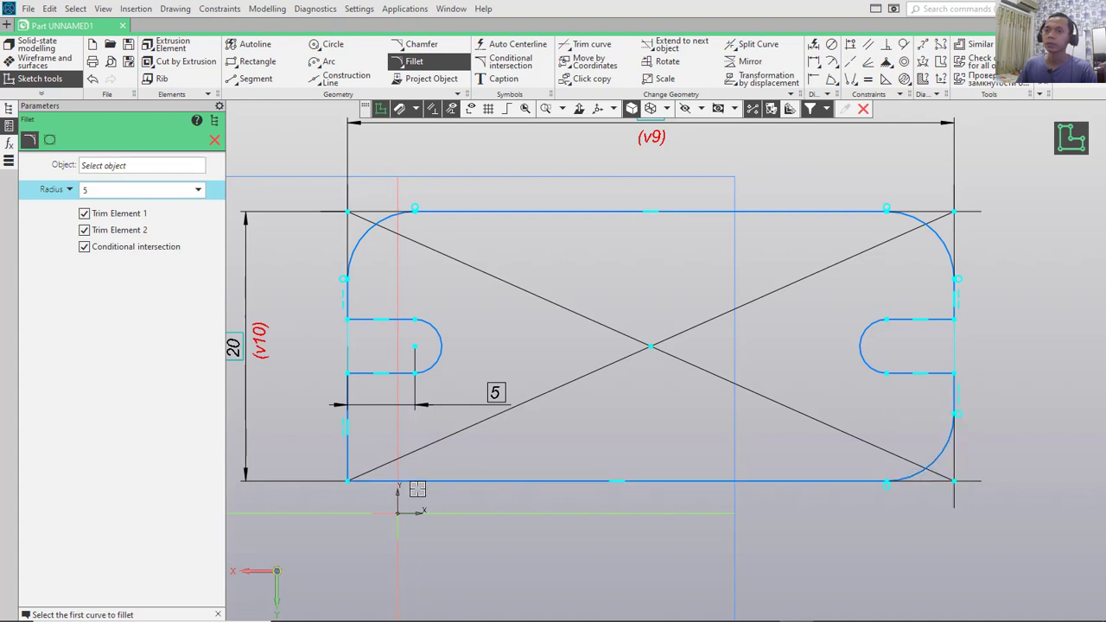
click(367, 480)
click(348, 444)
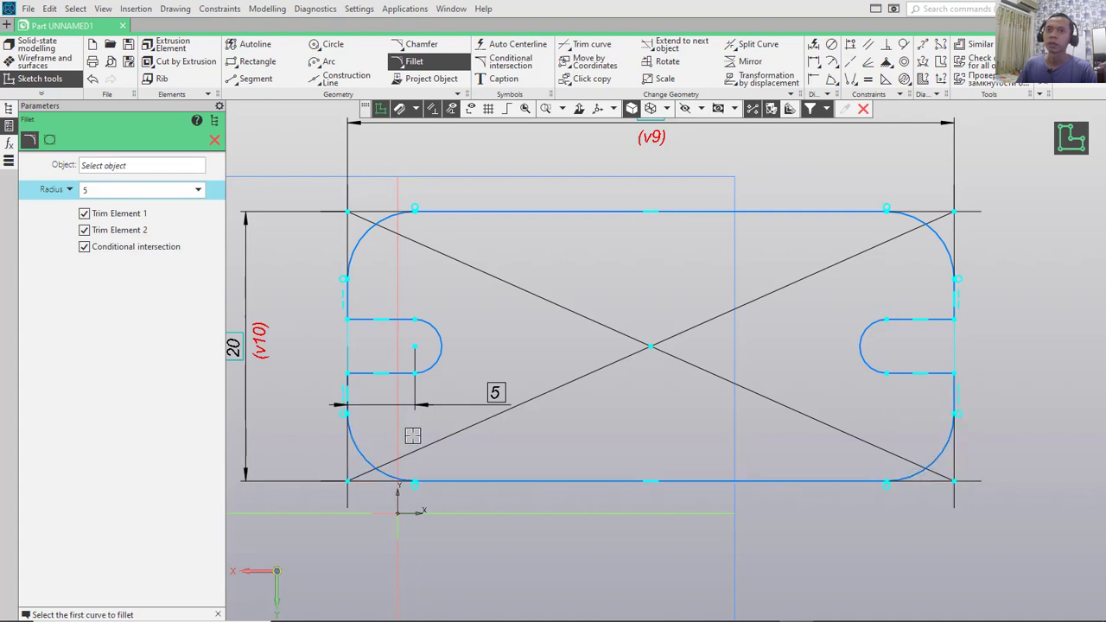
Fillet the four slot entrance corners at radius 1
click(109, 189)
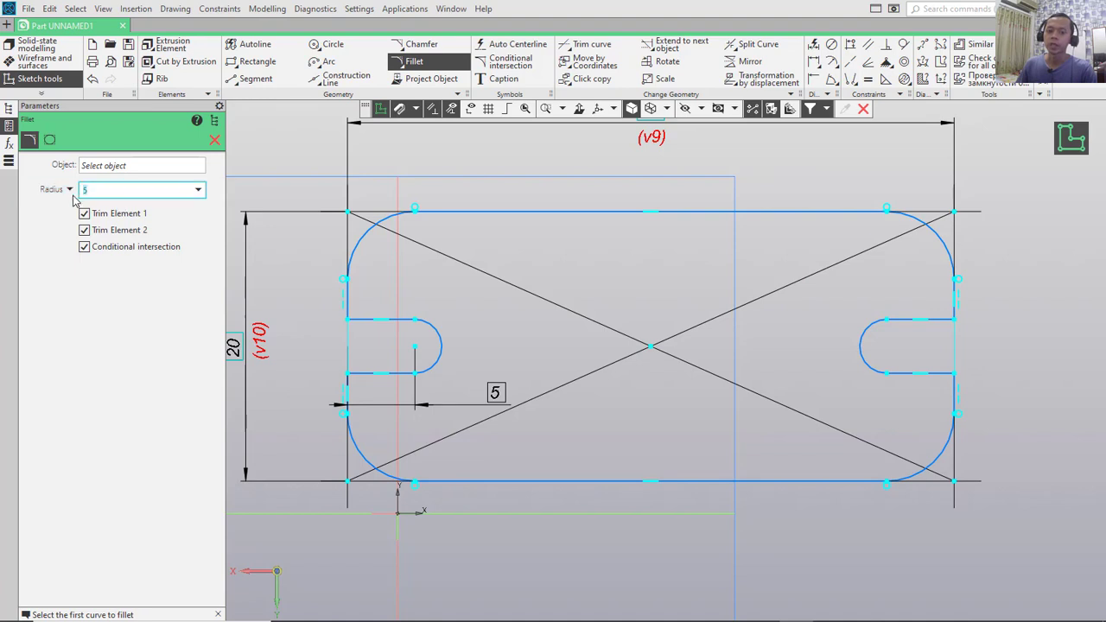
click(343, 304)
click(346, 315)
click(356, 372)
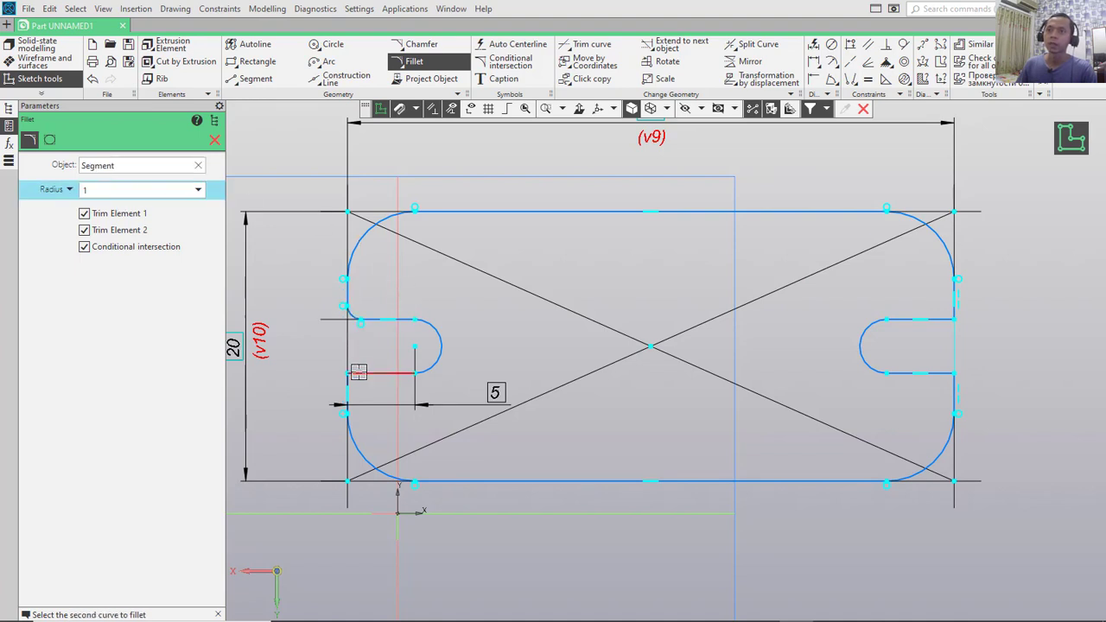
click(349, 389)
click(942, 373)
click(953, 390)
click(931, 318)
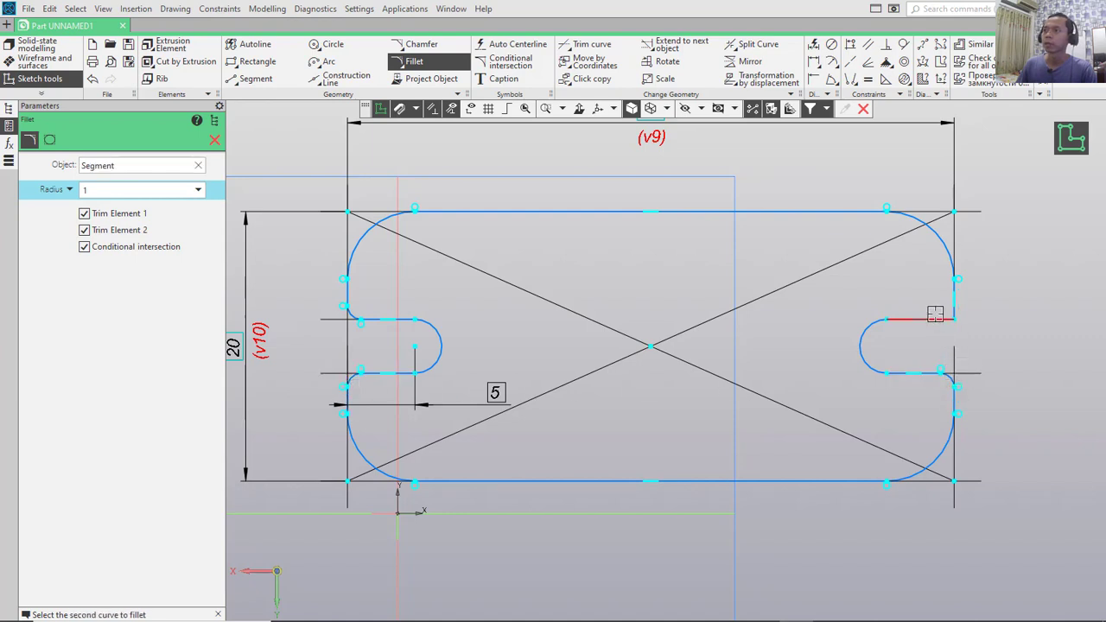
click(950, 306)
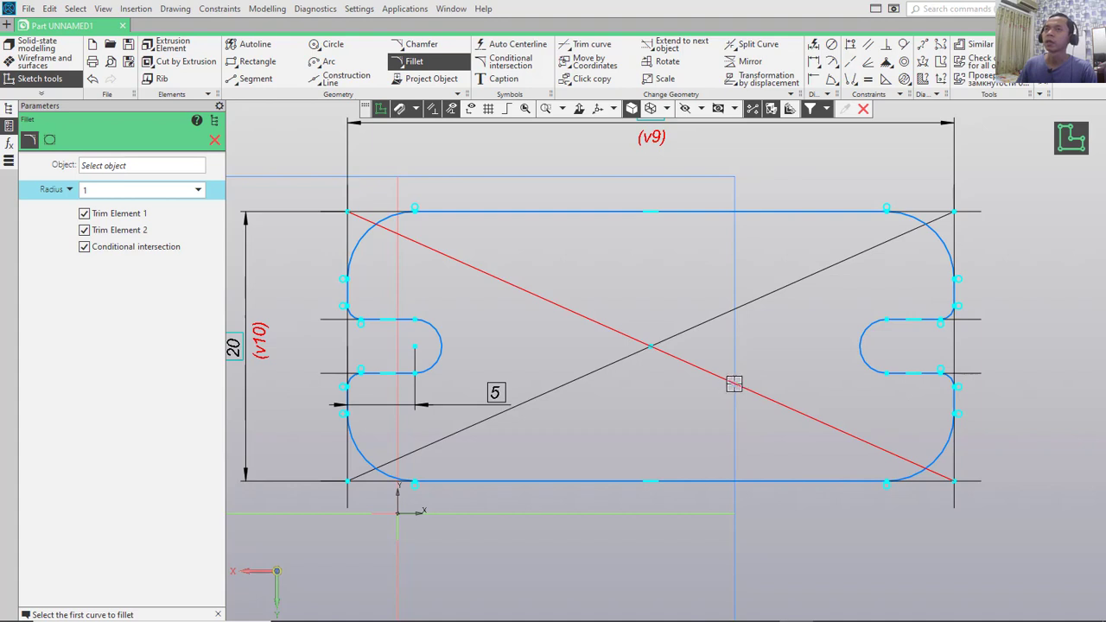
Exit the sketch so Sketch:1 joins the part tree, and frame it in 3D
click(380, 112)
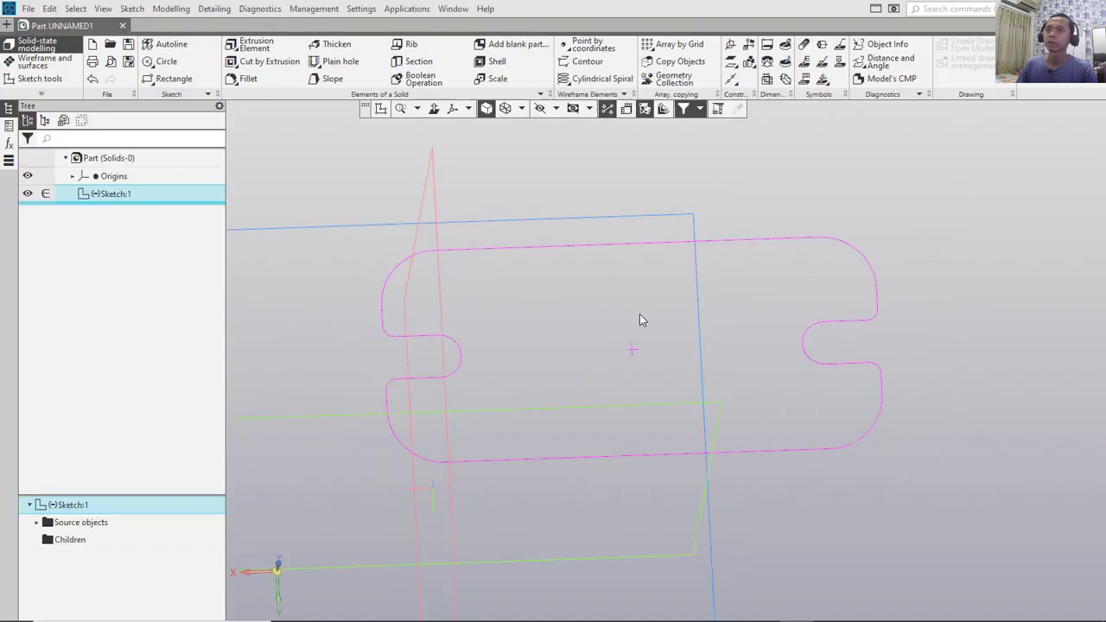
scroll(688, 378, down, 5)
scroll(654, 361, up, 5)
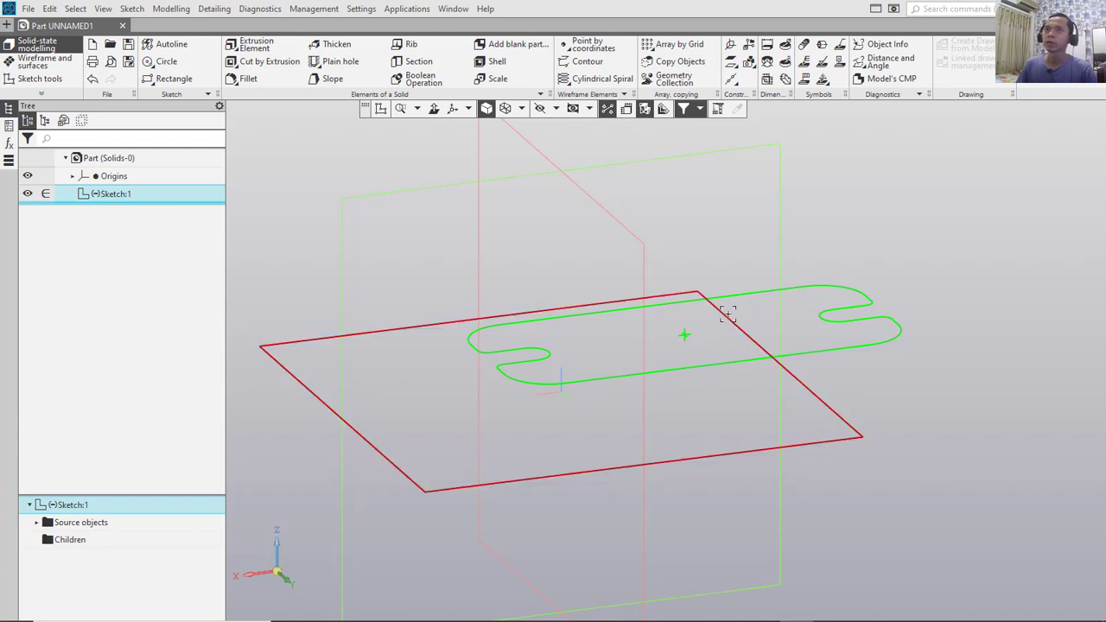
Extrude the slotted outline 6.2 into a solid base plate
click(266, 46)
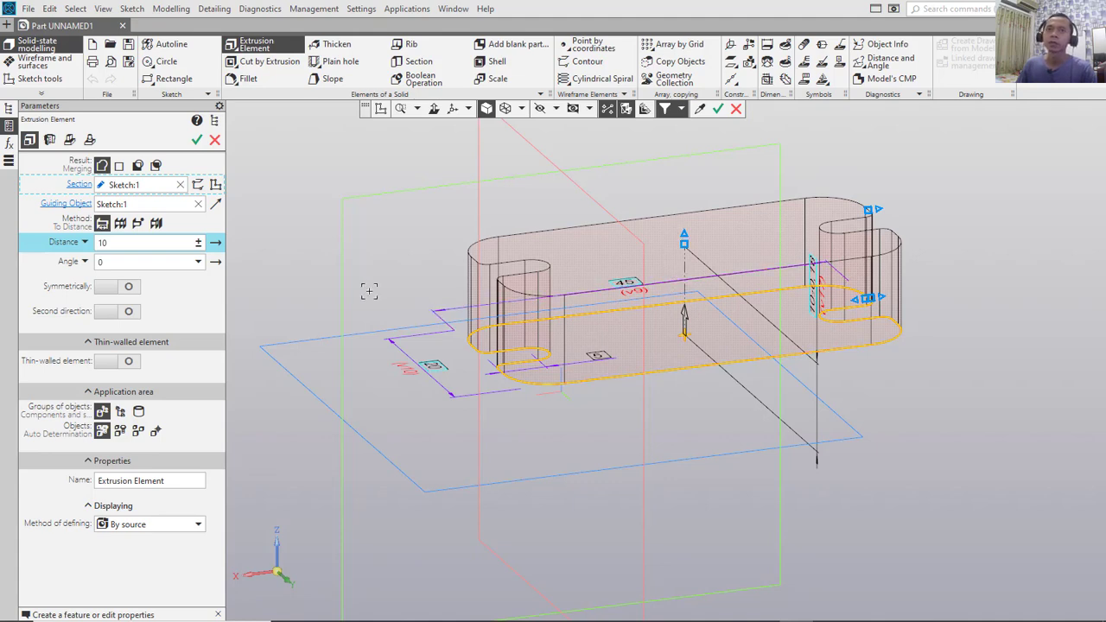
click(147, 245)
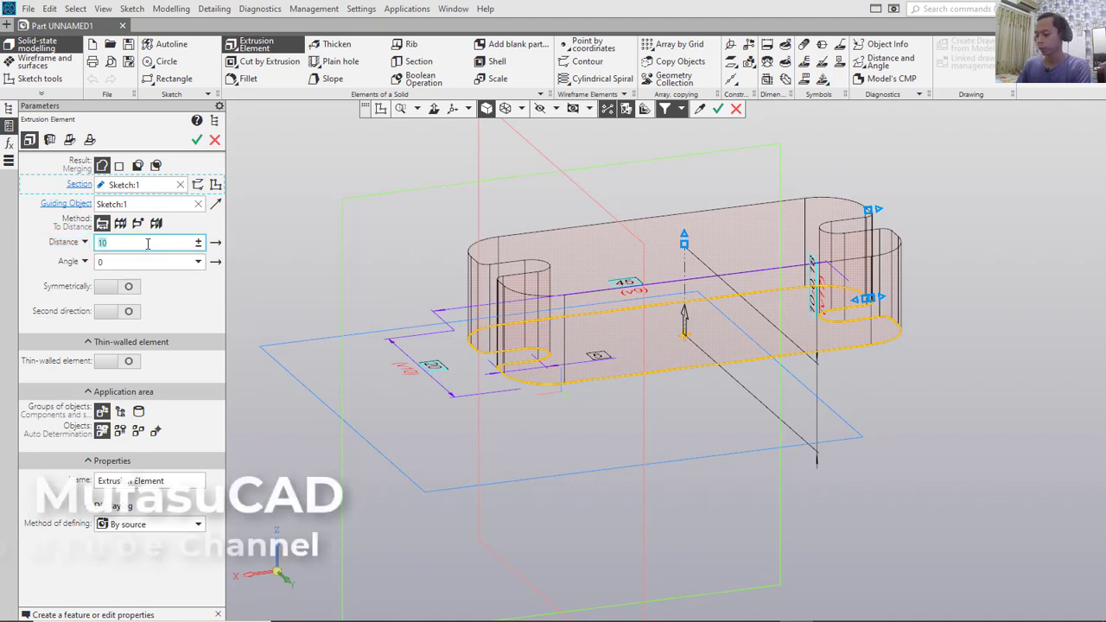
text(6.2)
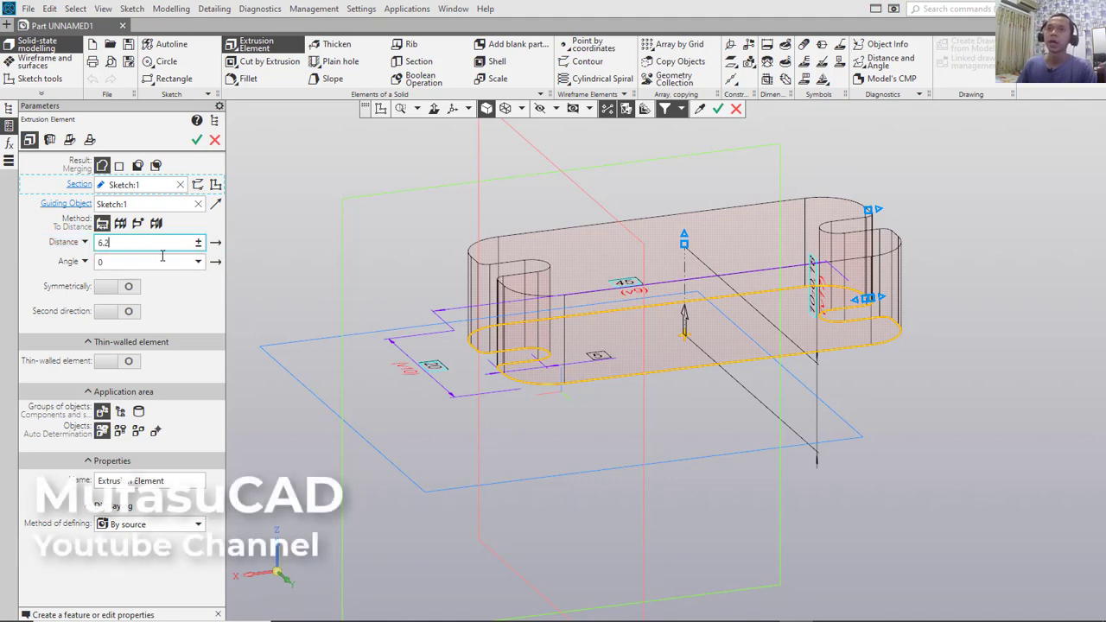
click(197, 139)
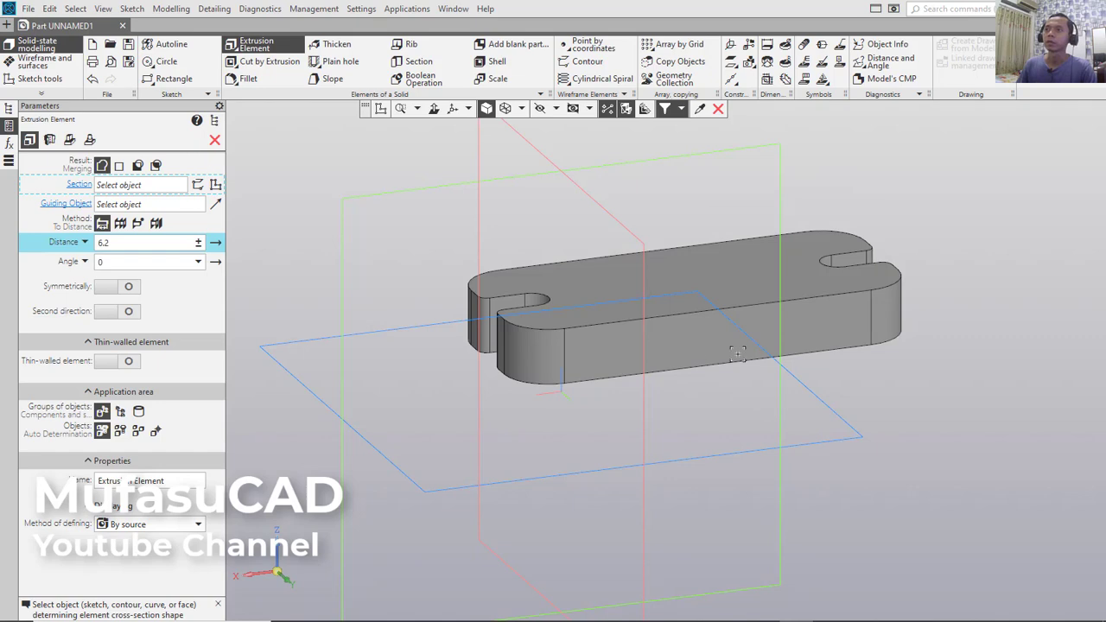
middle_drag(912, 272, 920, 300)
middle_drag(677, 279, 647, 352)
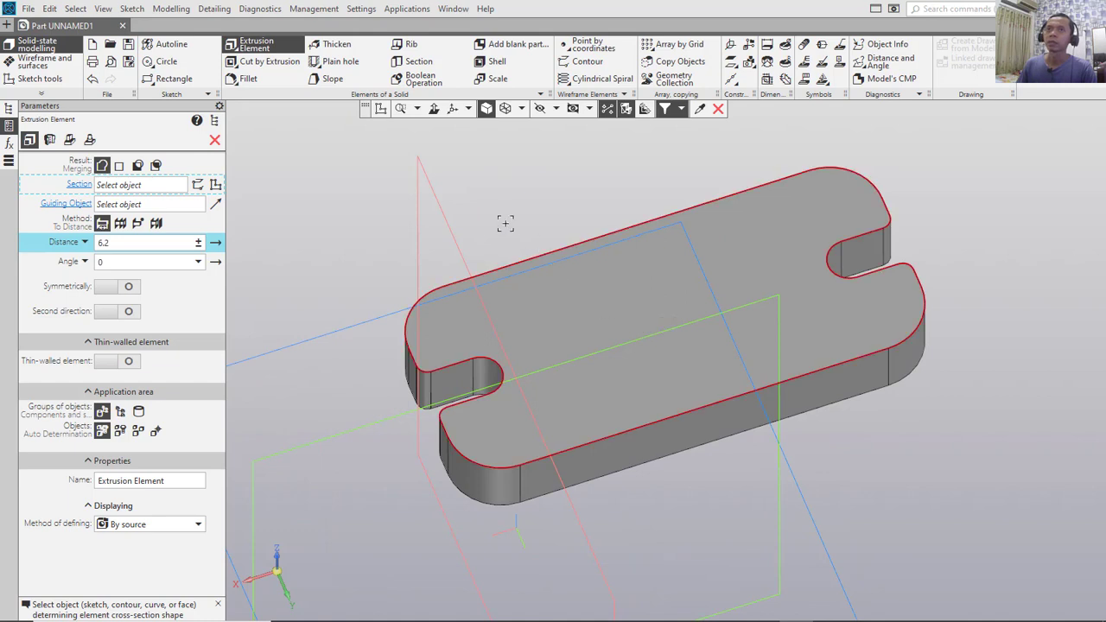
Start a sketch on the plate's top face and draw a rectangle along its long edge
click(380, 109)
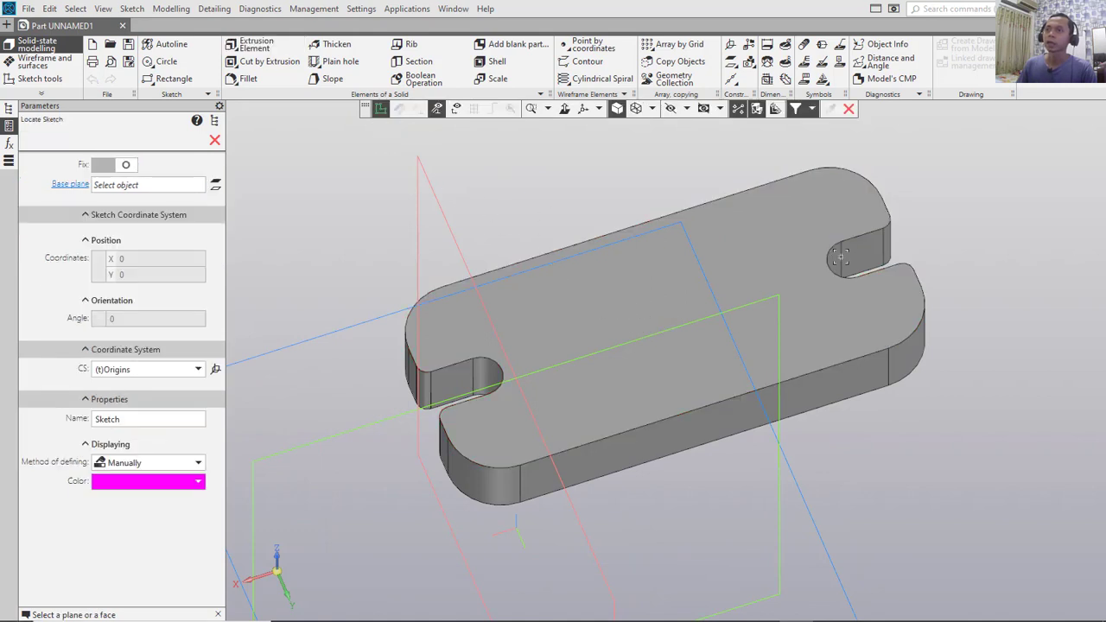
click(811, 215)
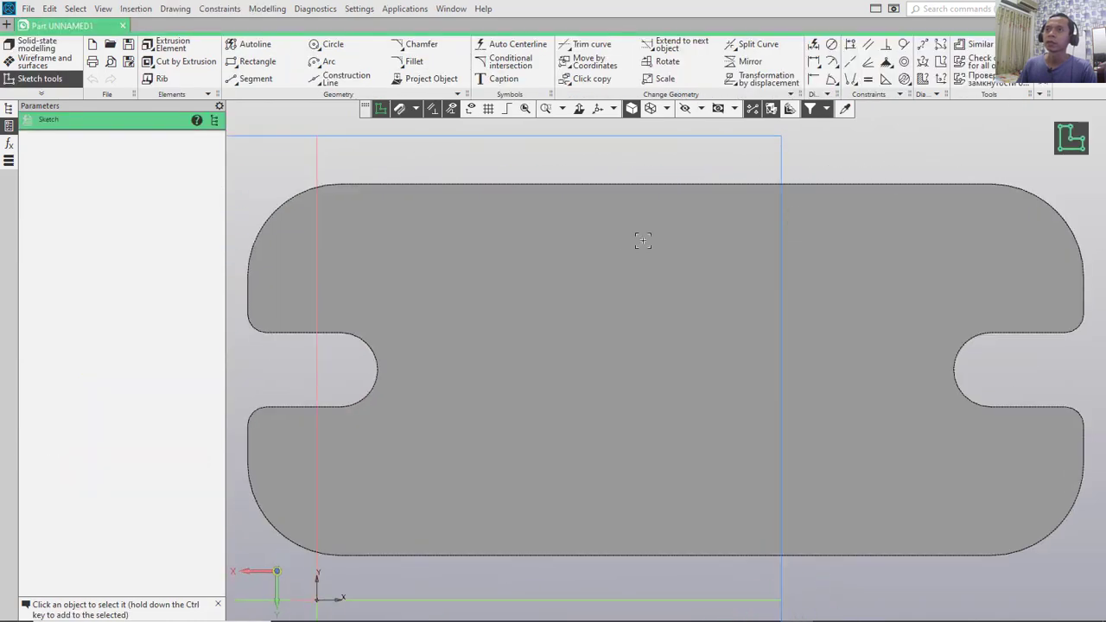
click(257, 61)
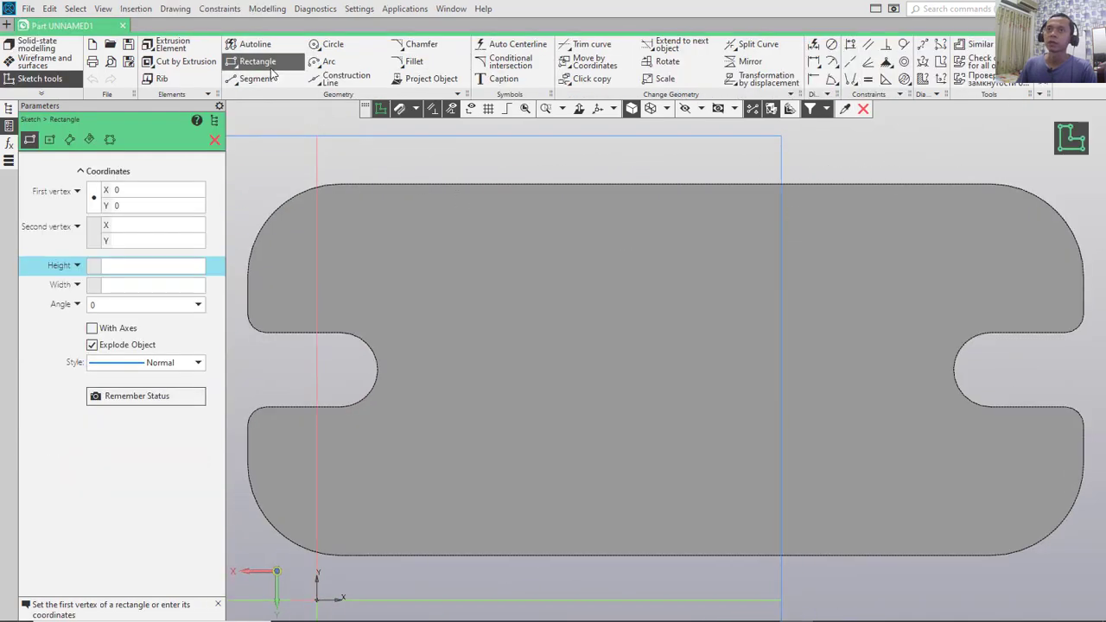
click(496, 554)
click(867, 481)
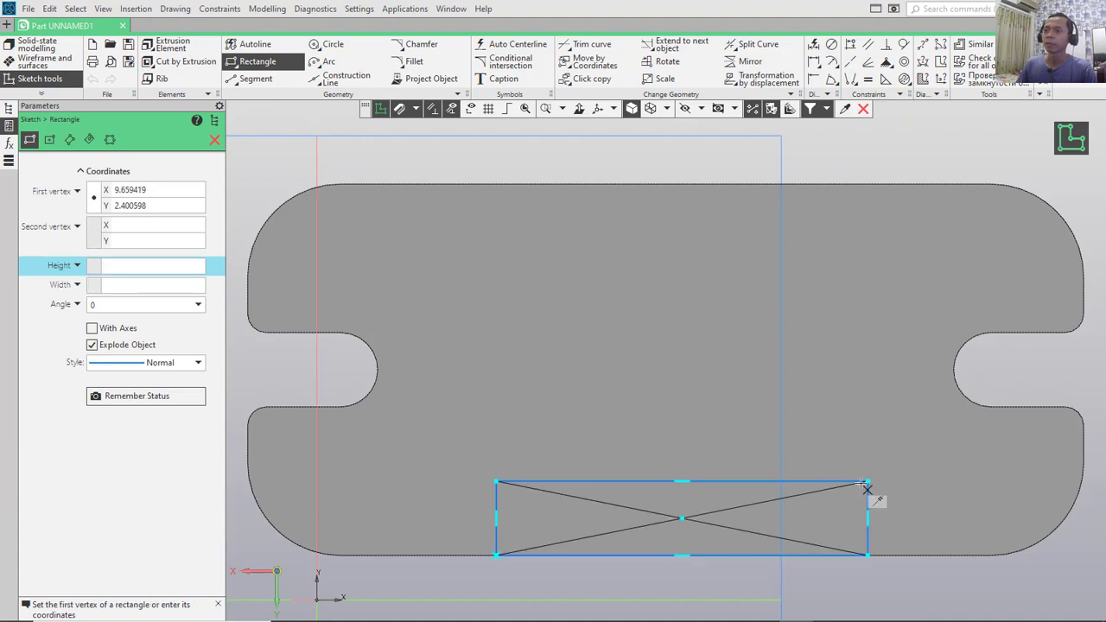
click(812, 45)
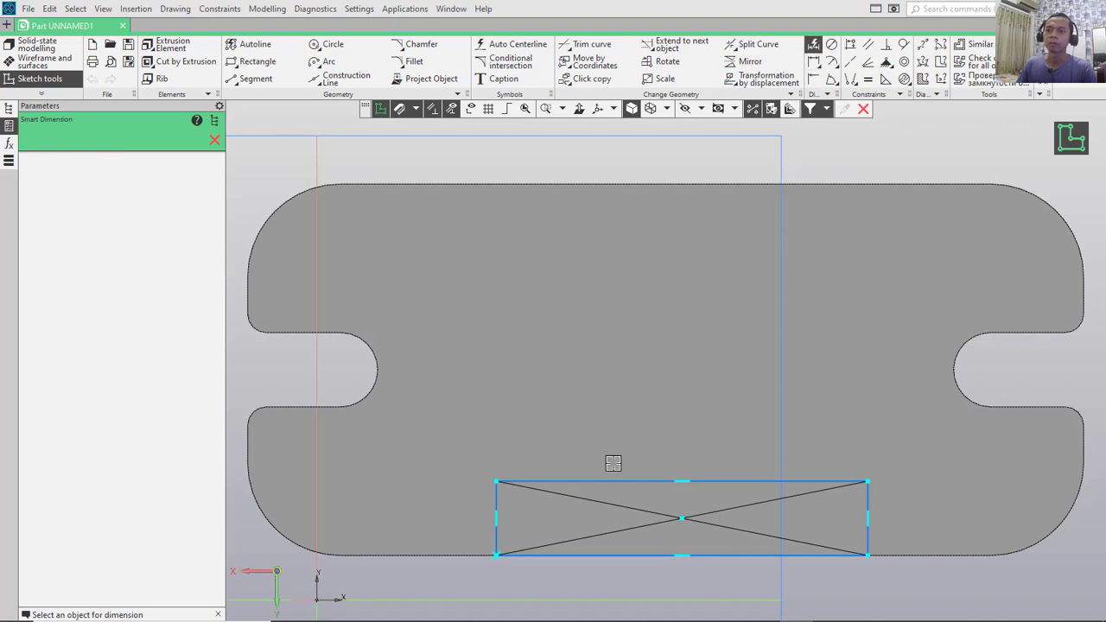
Dimension the rectangle's top edge to a width of 20
click(637, 481)
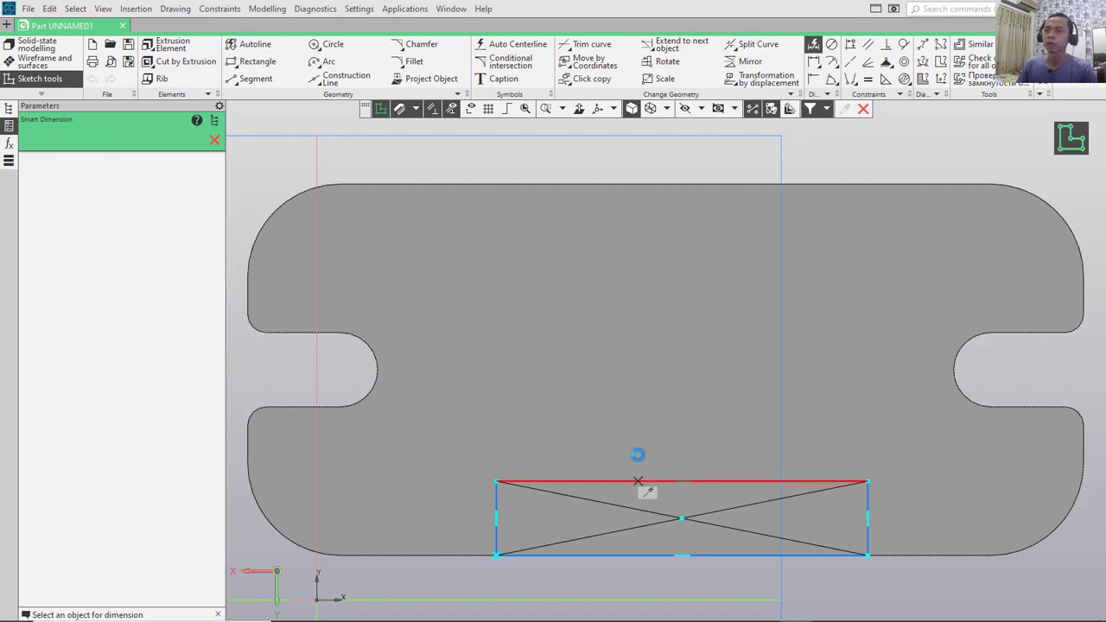
click(638, 427)
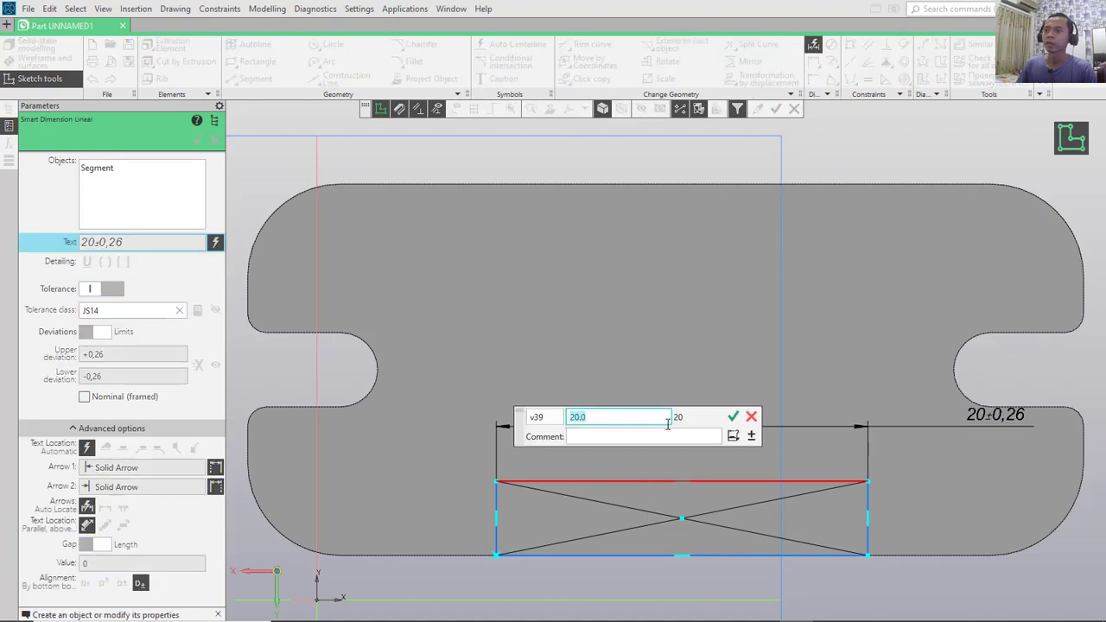
click(751, 436)
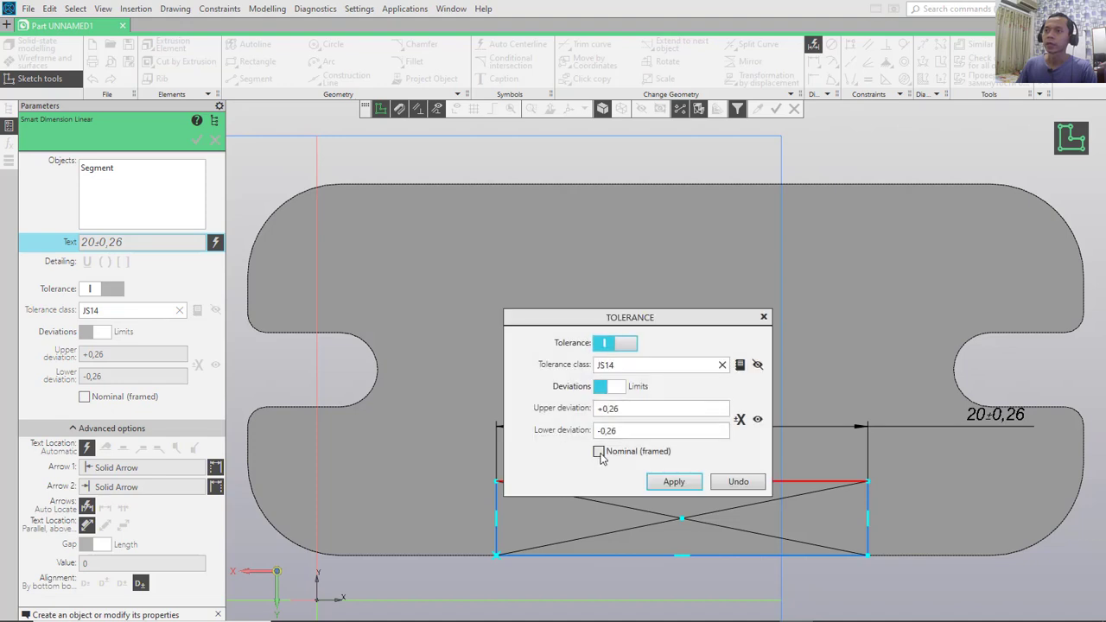
click(671, 481)
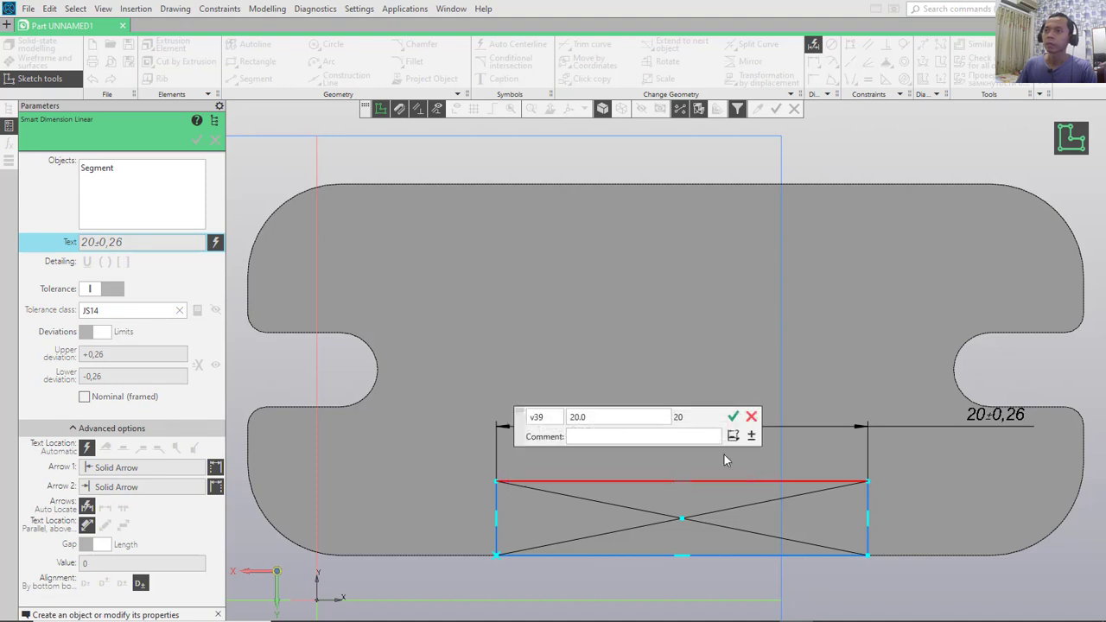
key(Return)
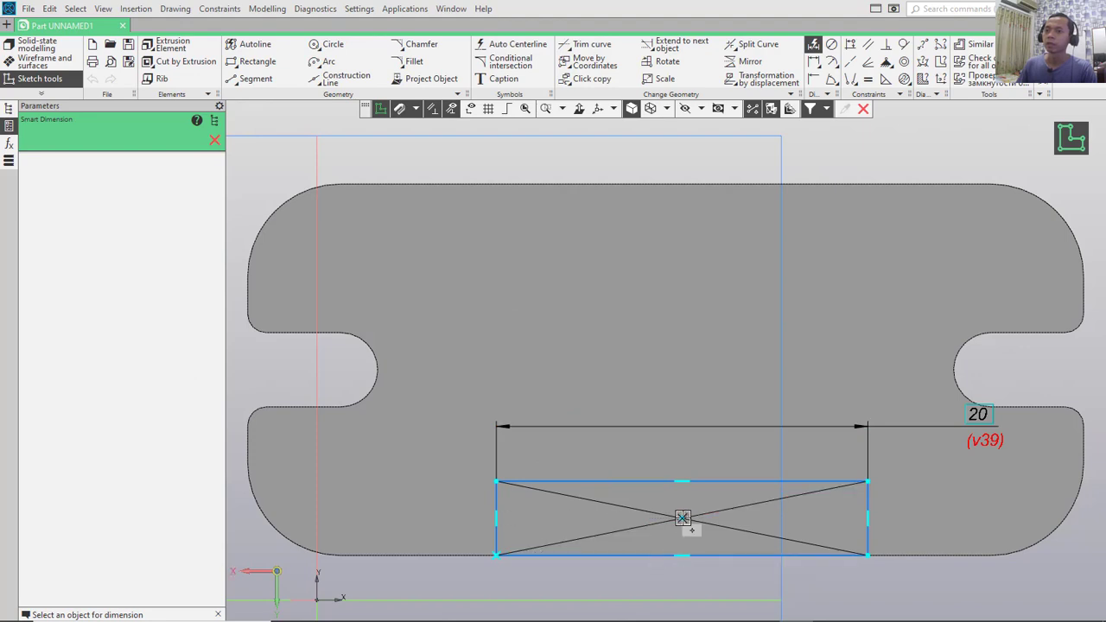
Set the rectangle centre's offset from the plate's left end to 22.5, marked nominal
click(682, 517)
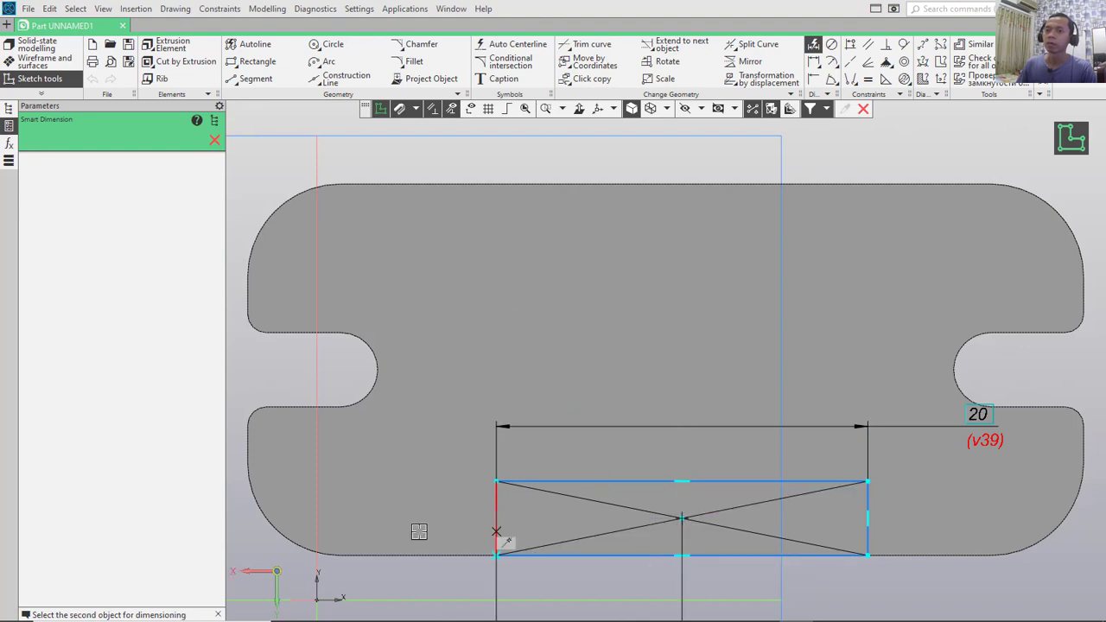
click(247, 463)
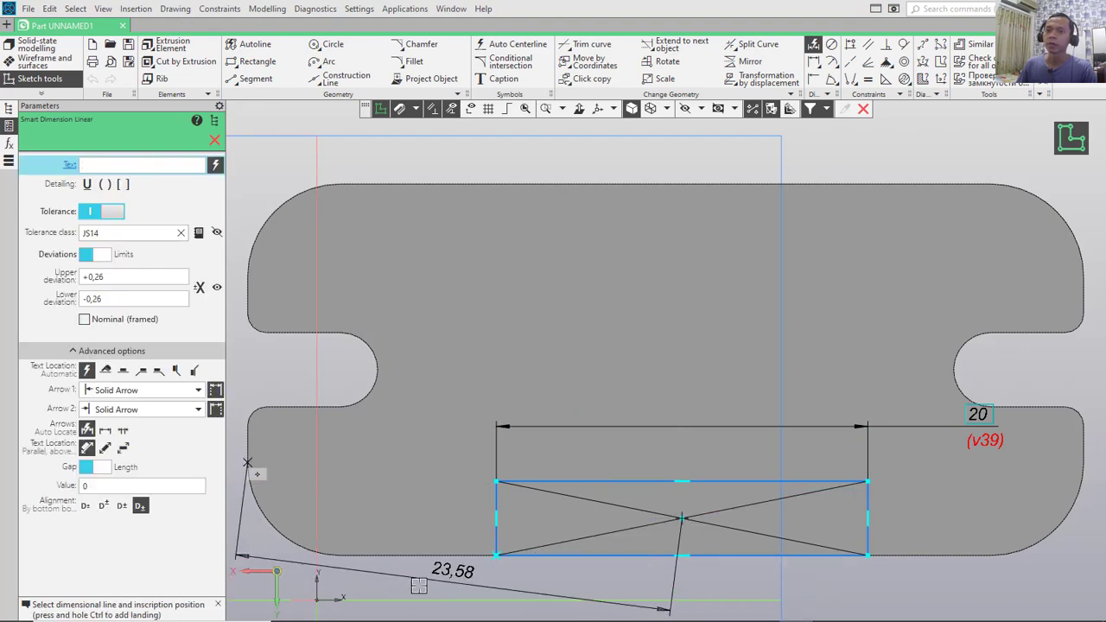
click(512, 586)
text(22.5)
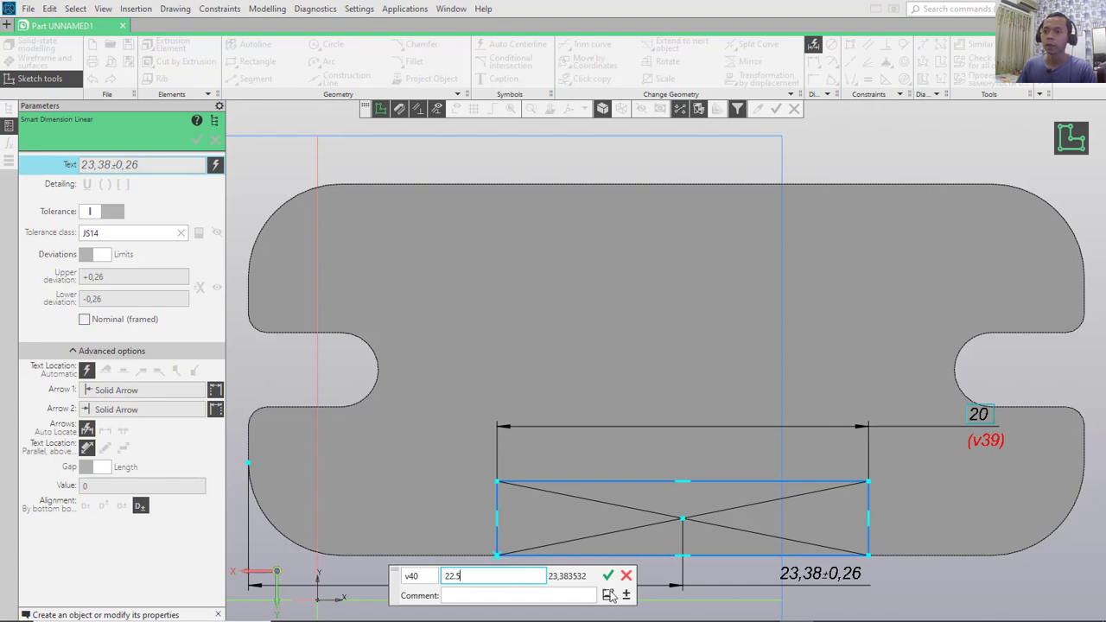
click(609, 595)
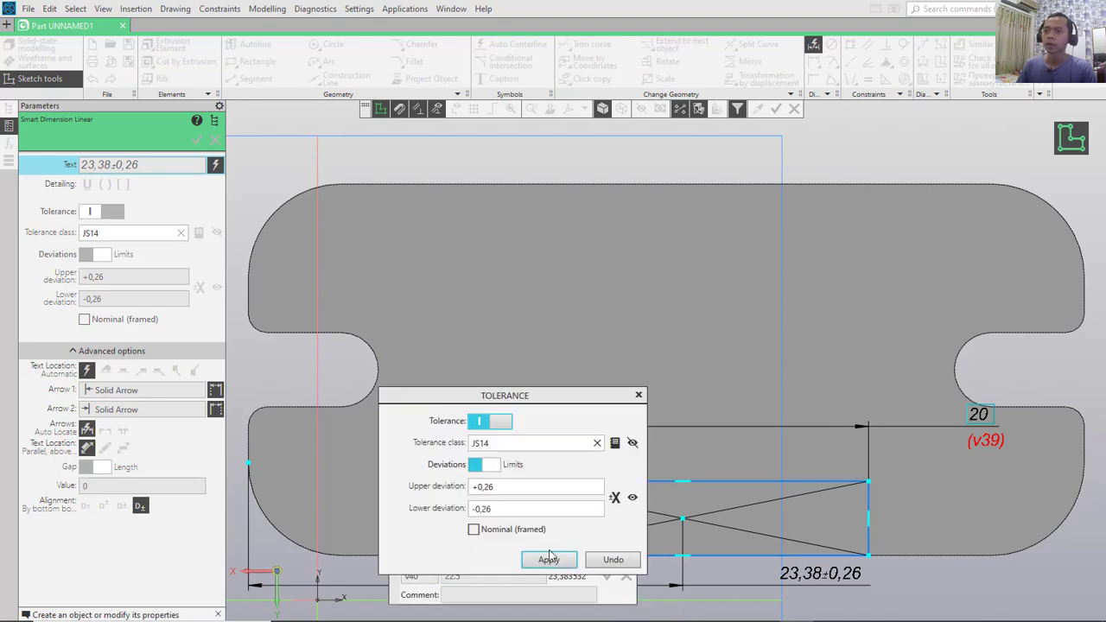
click(473, 529)
click(546, 560)
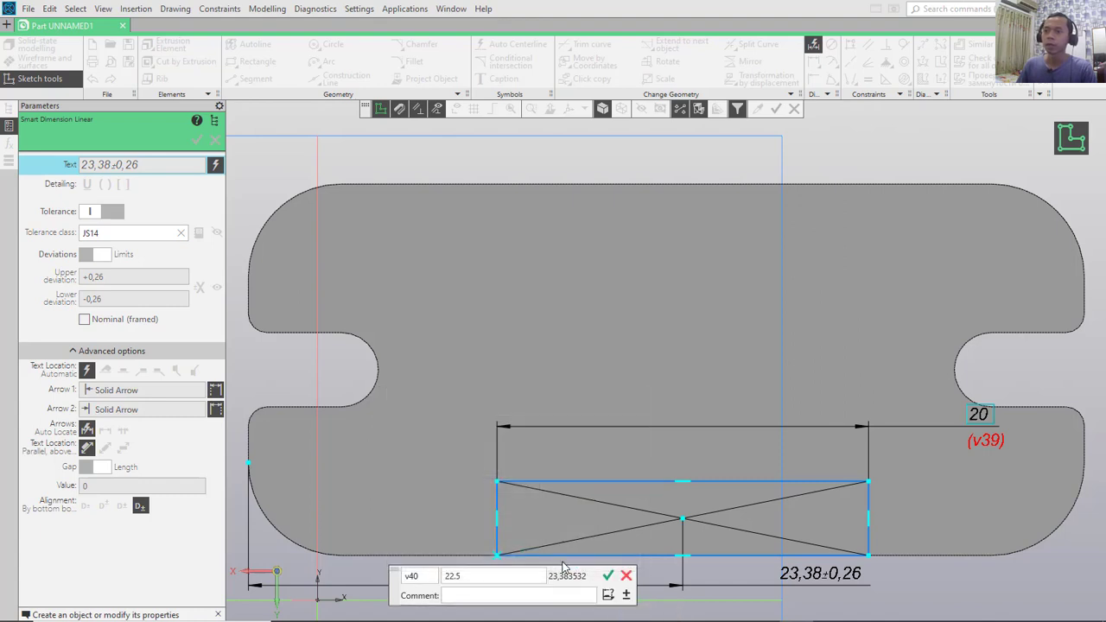
click(609, 576)
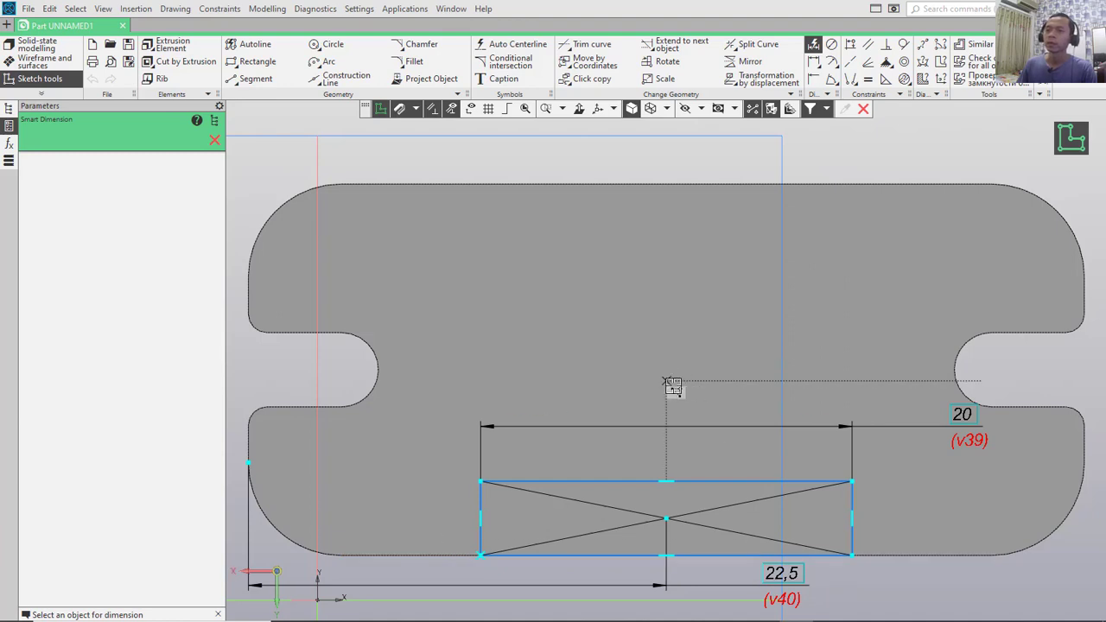
Dimension the rectangle's height to 6.2 as nominal and close the sketch
click(477, 499)
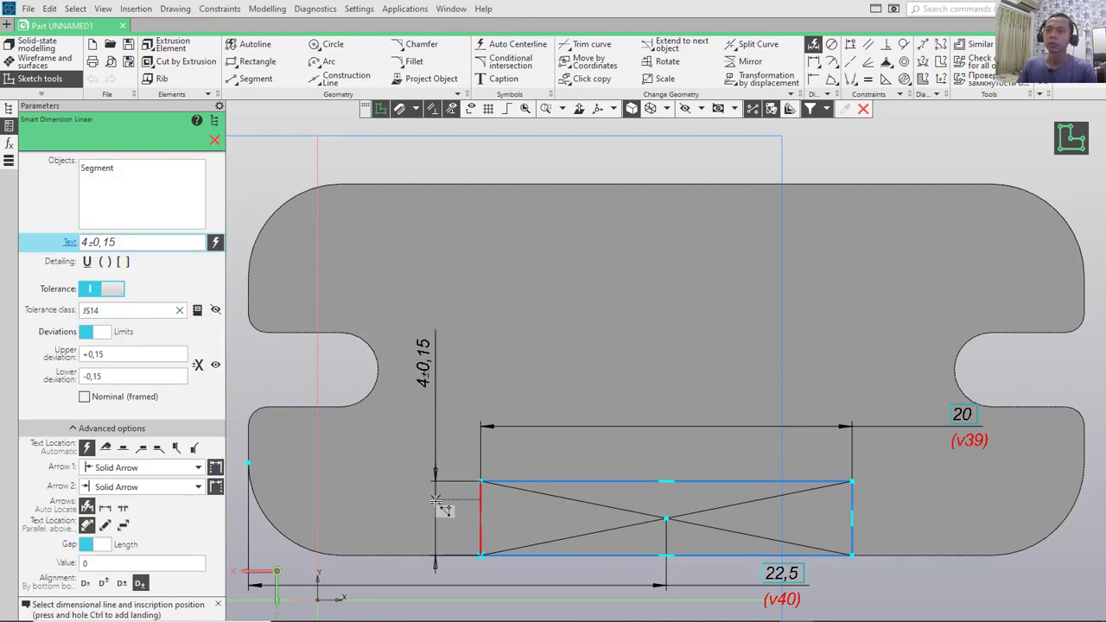
click(436, 501)
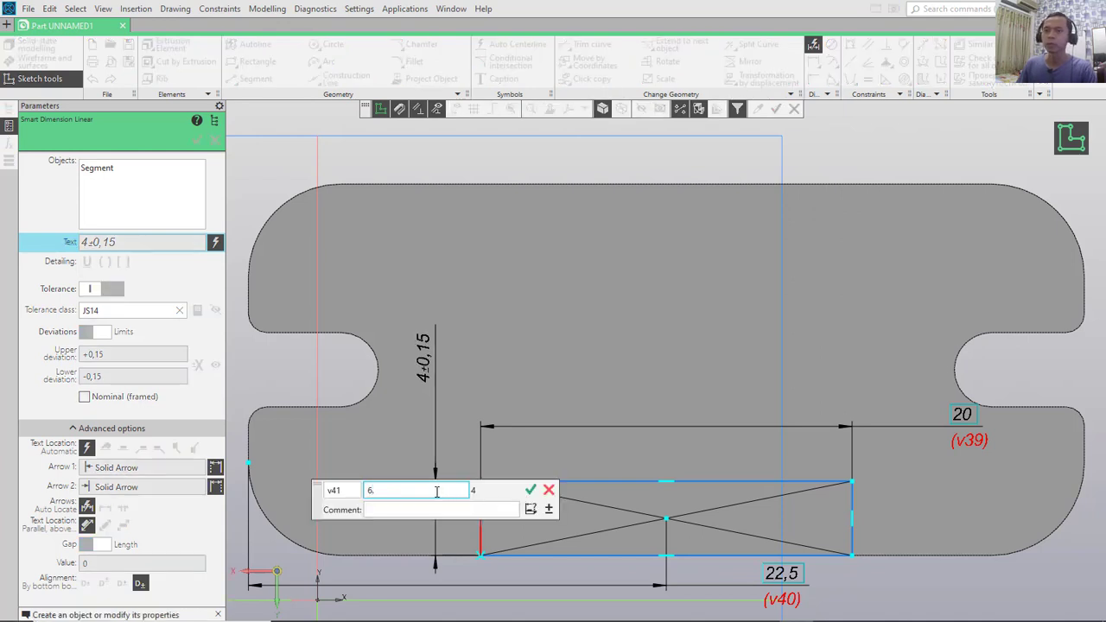
click(548, 508)
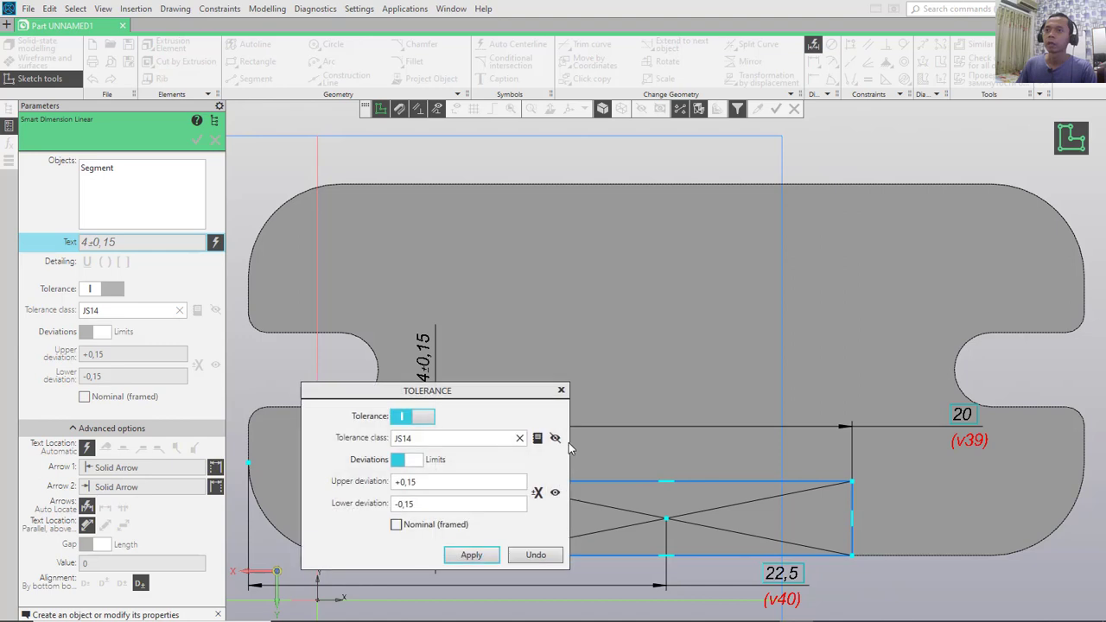
click(397, 526)
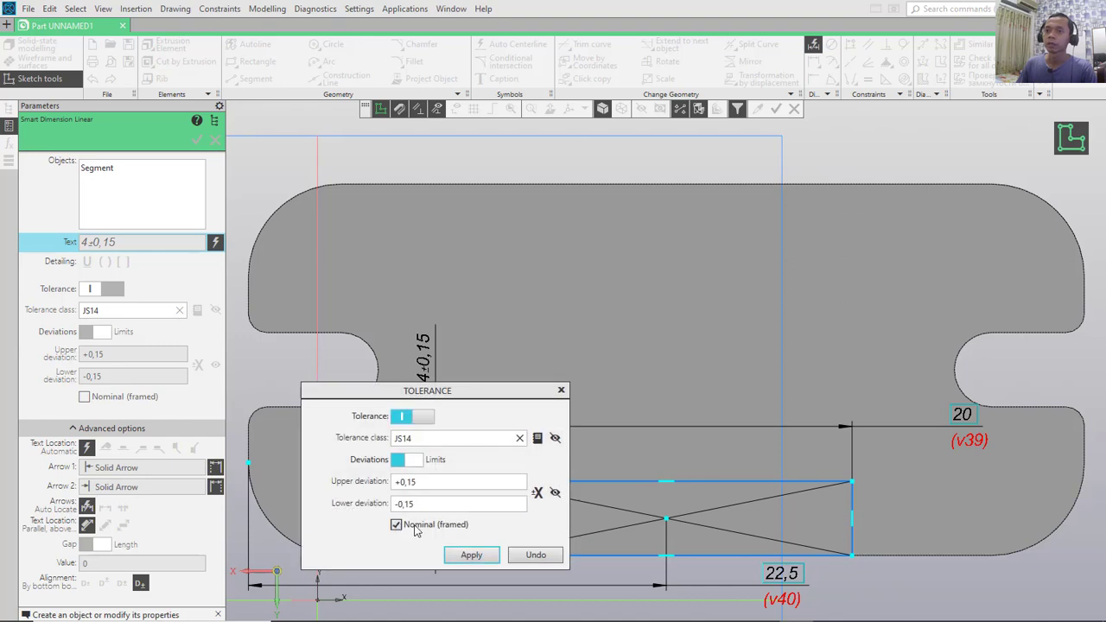
click(473, 554)
click(530, 491)
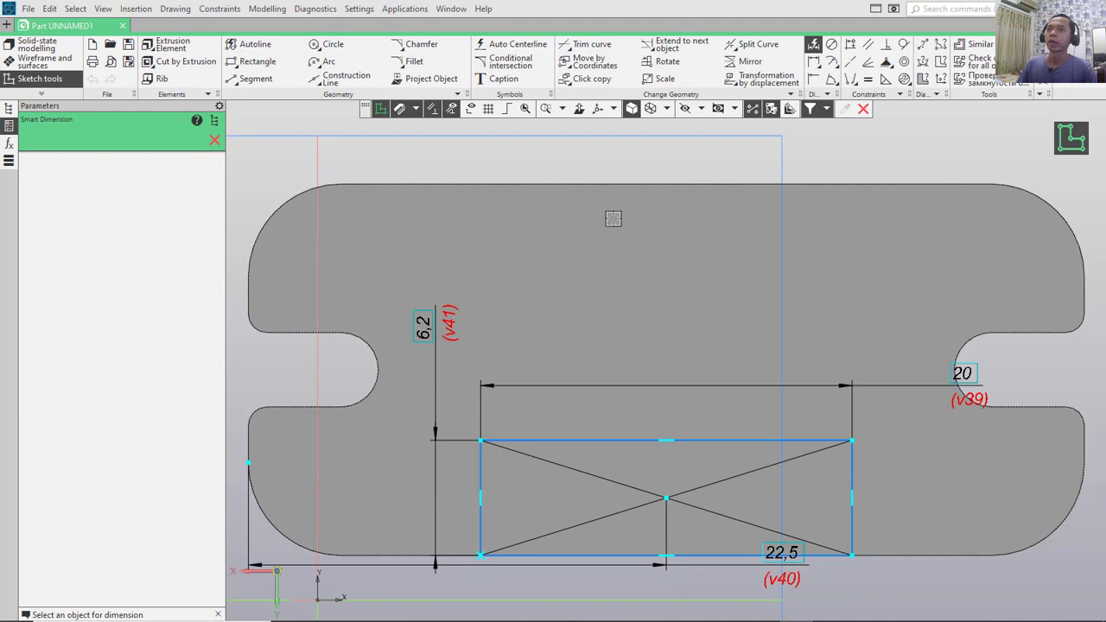
click(380, 110)
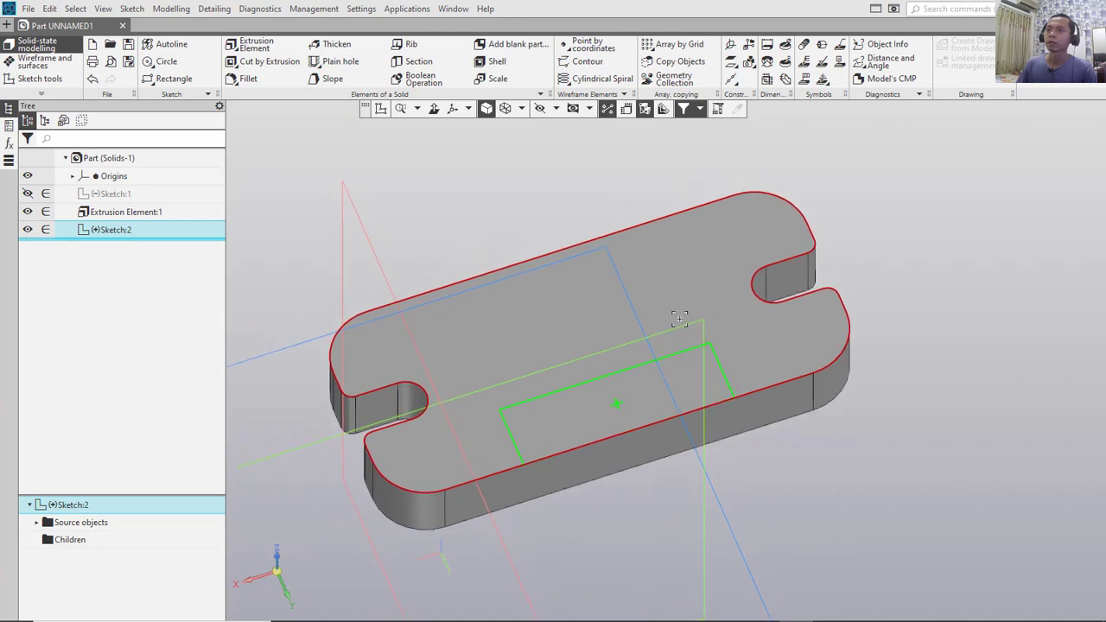
mouse_move(643, 330)
middle_down()
mouse_move(679, 304)
mouse_move(760, 343)
mouse_move(770, 301)
mouse_move(703, 325)
middle_up()
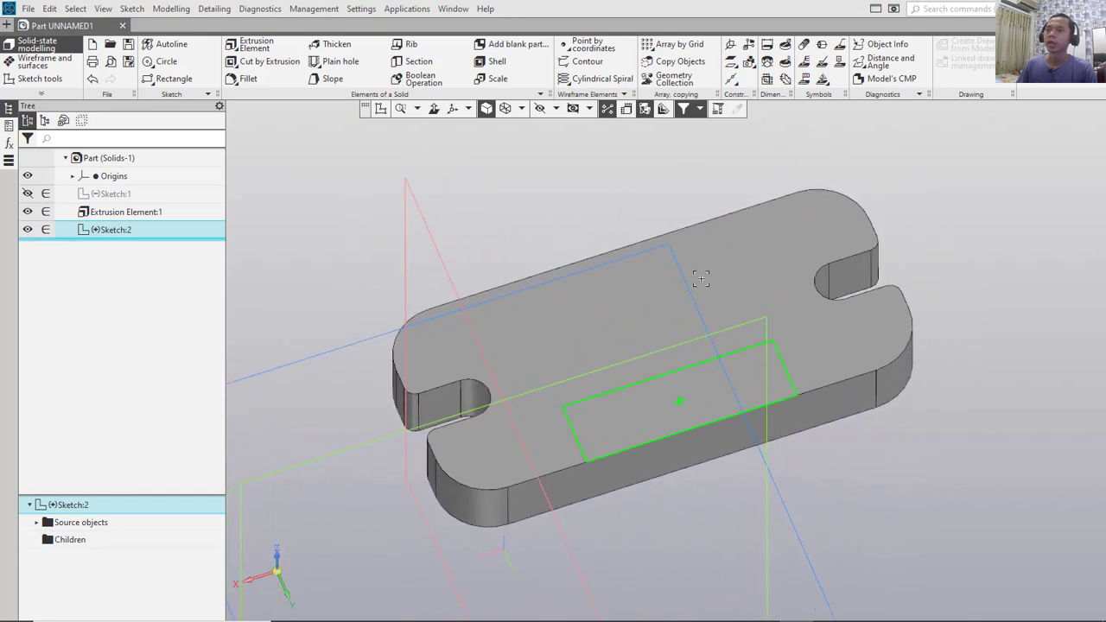
scroll(708, 318, down, 2)
middle_drag(699, 320, 675, 324)
scroll(675, 325, up, 3)
scroll(675, 325, down, 1)
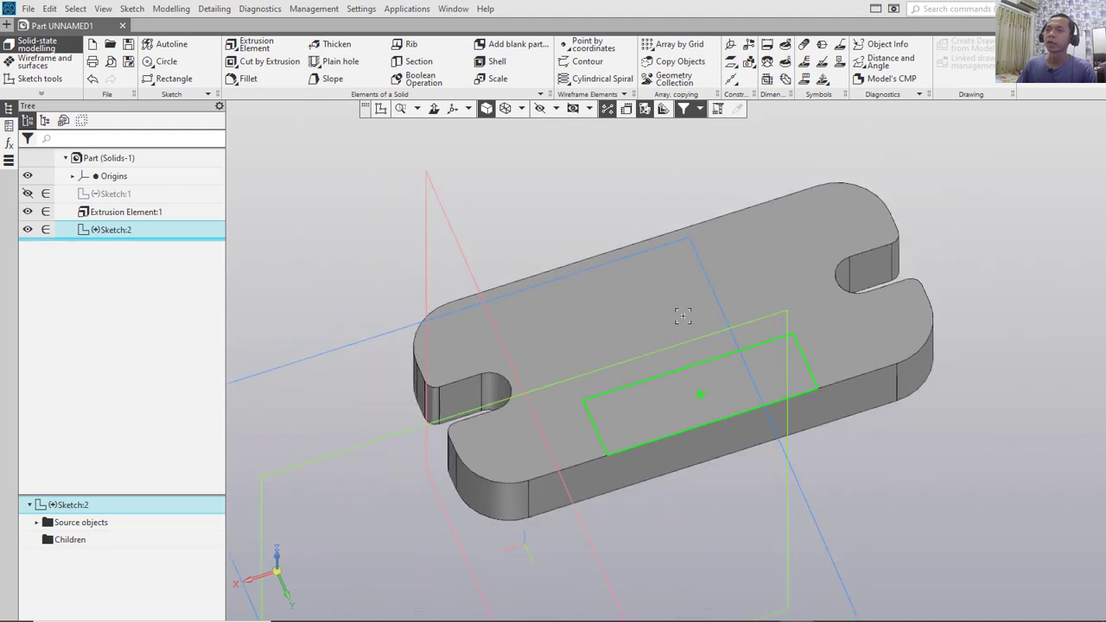
mouse_move(674, 324)
middle_down()
mouse_move(716, 260)
mouse_move(785, 267)
mouse_move(773, 238)
mouse_move(619, 242)
mouse_move(677, 225)
mouse_move(648, 254)
middle_up()
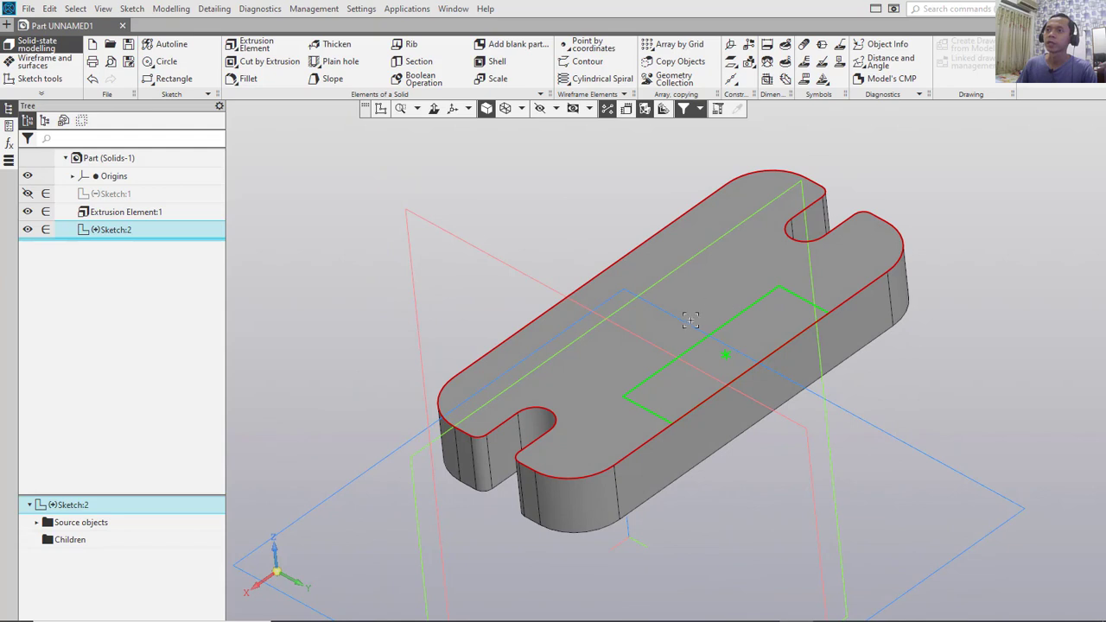
shift+middle_drag(704, 291, 680, 319)
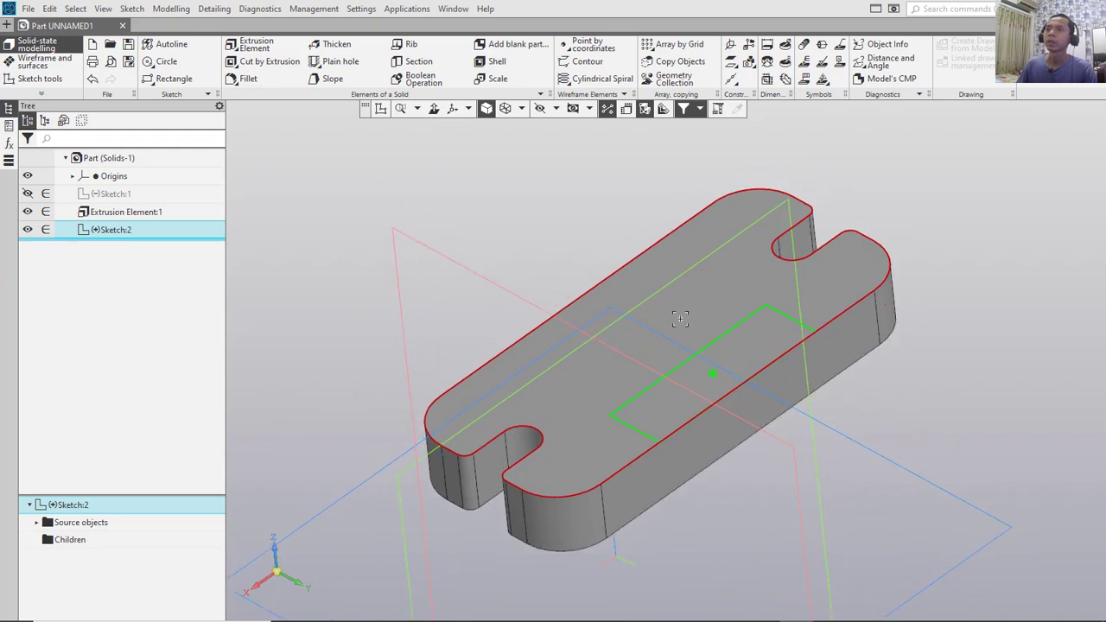
click(535, 212)
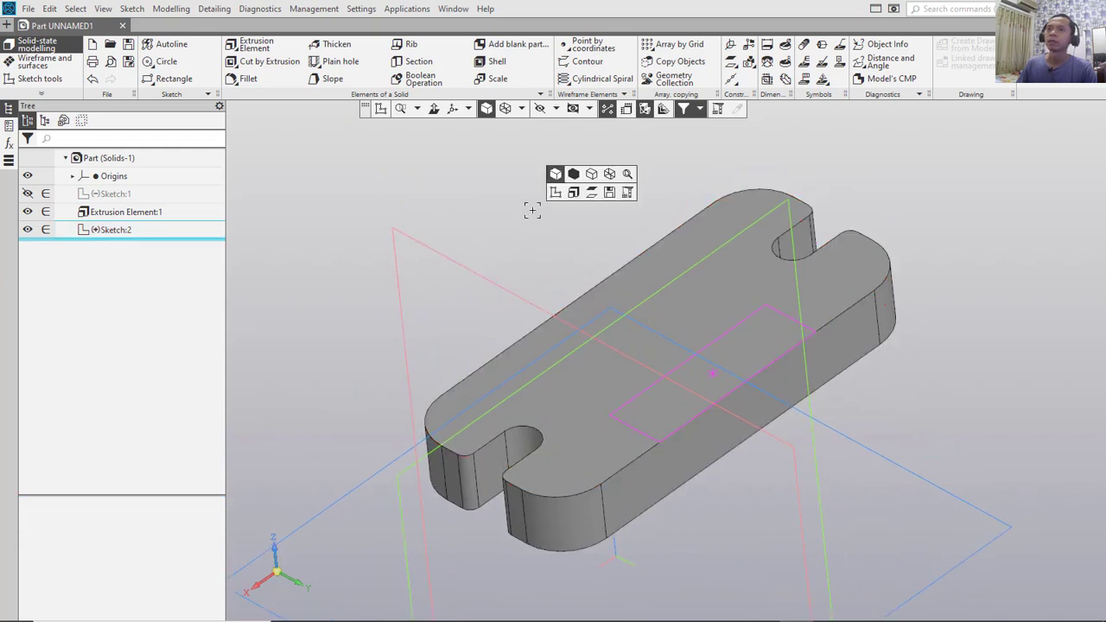
Extrude Sketch:2 by 17.5 into an upright rib on the plate
click(255, 52)
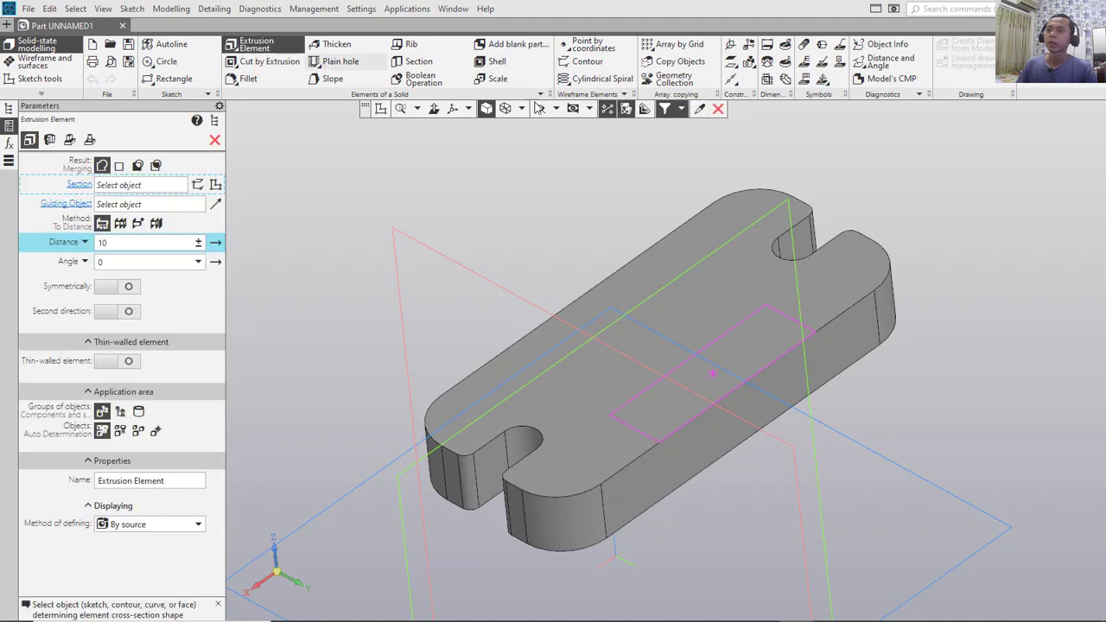
click(773, 312)
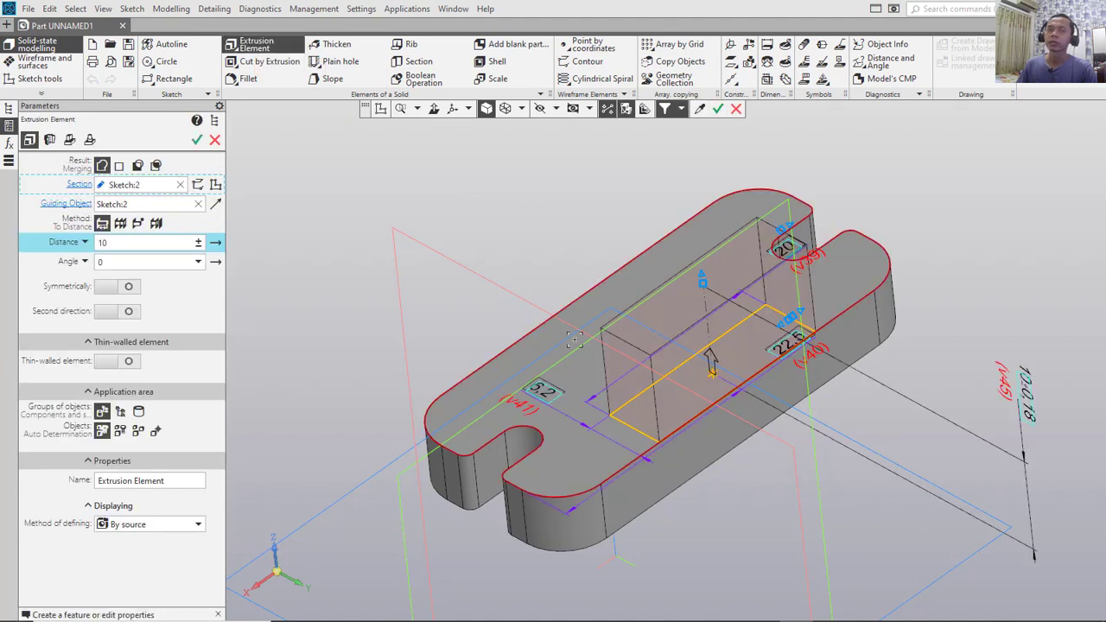
click(107, 243)
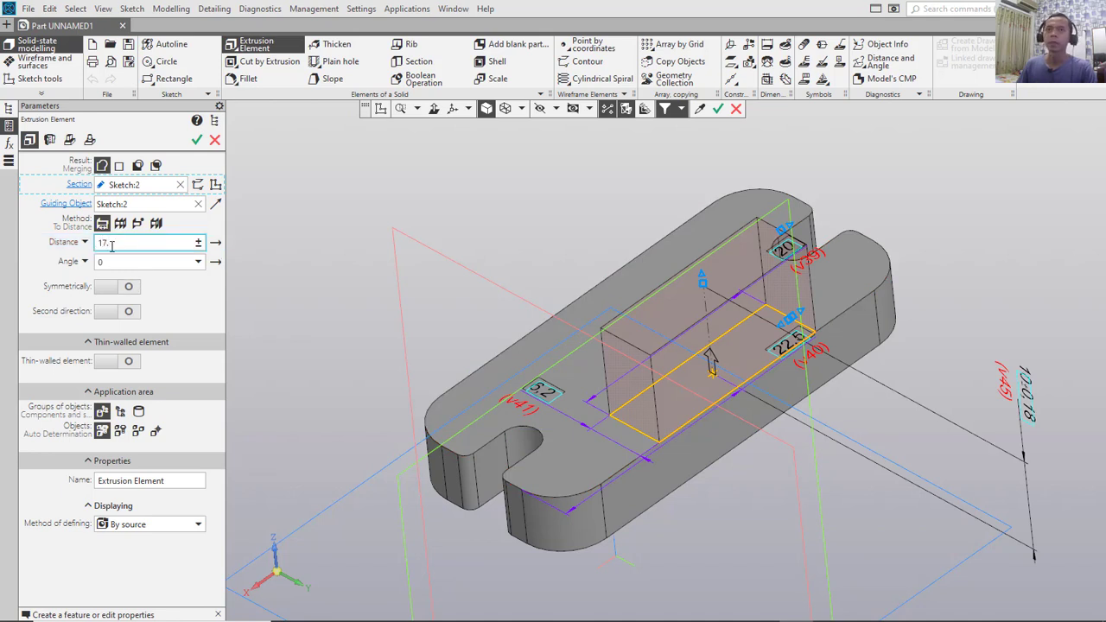
click(202, 140)
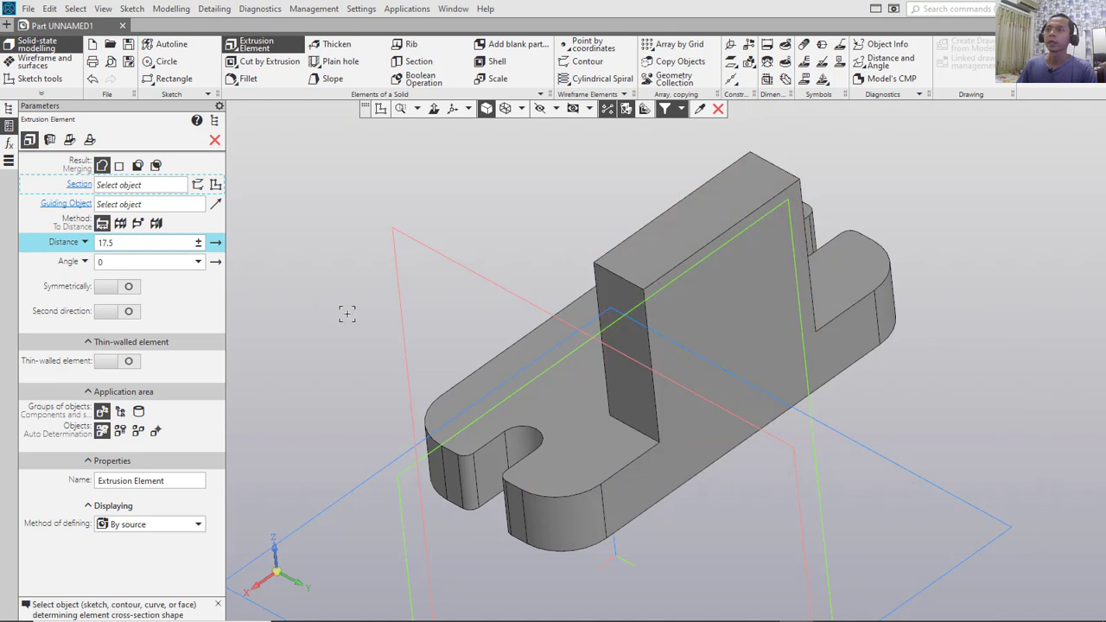
Start a fillet and enter a radius of 10
shift+middle_drag(950, 320, 453, 189)
click(247, 78)
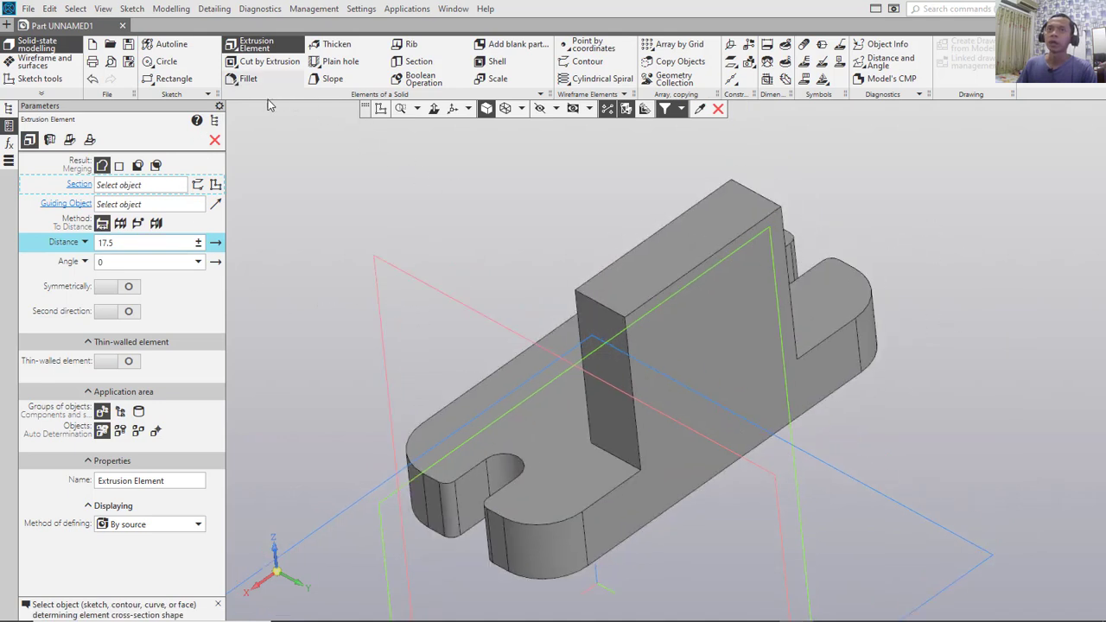
click(112, 280)
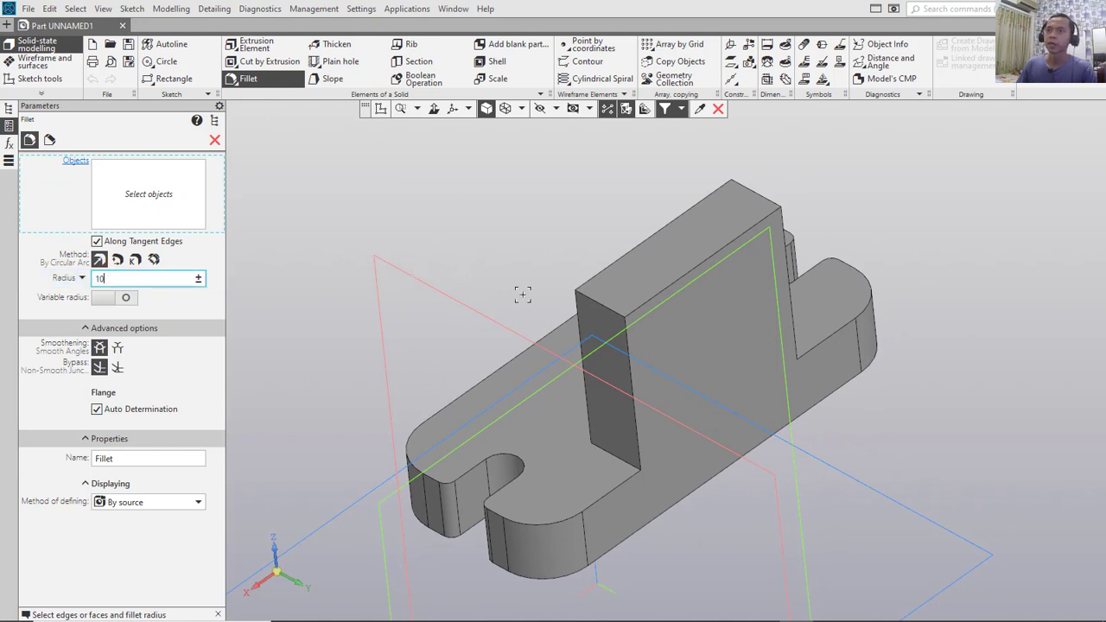
Fillet both top edges of the rib at radius 10 to form an arched top
click(605, 304)
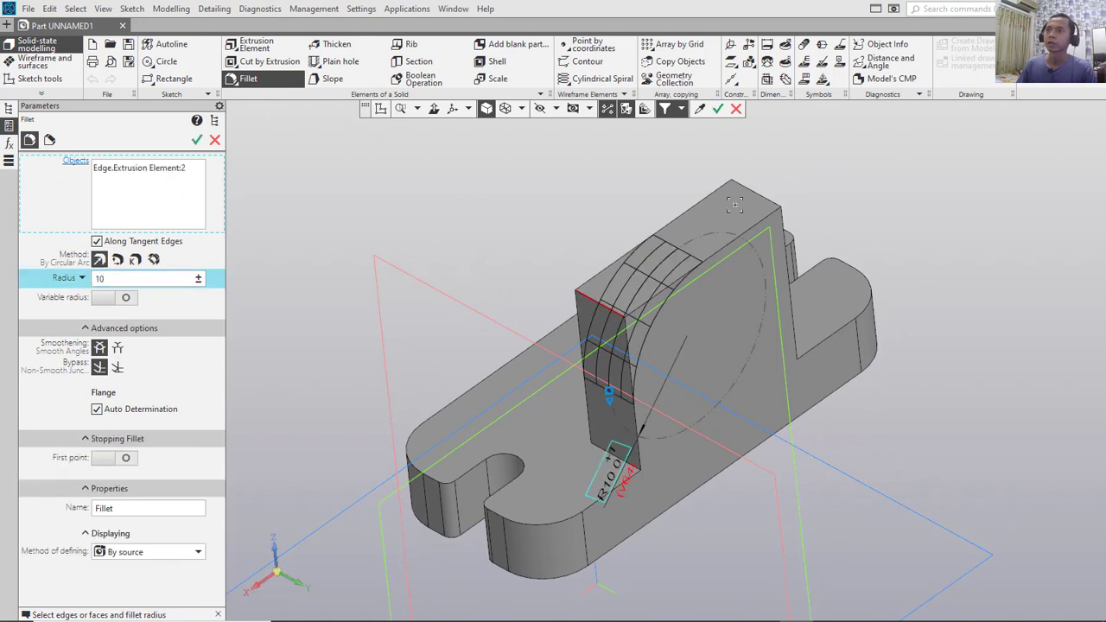
click(762, 195)
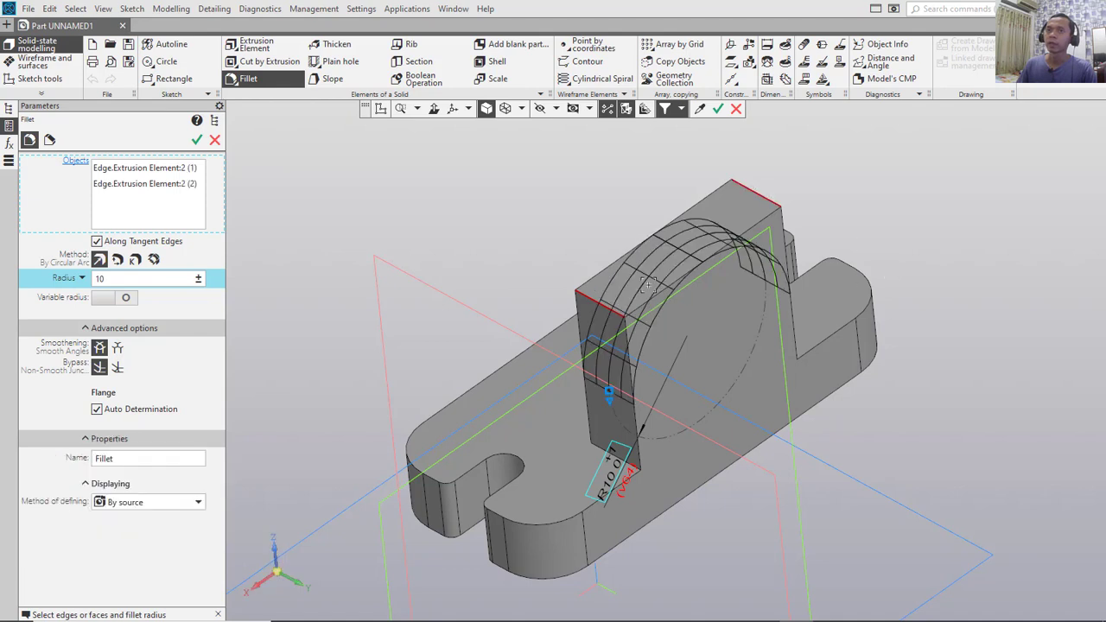
click(196, 141)
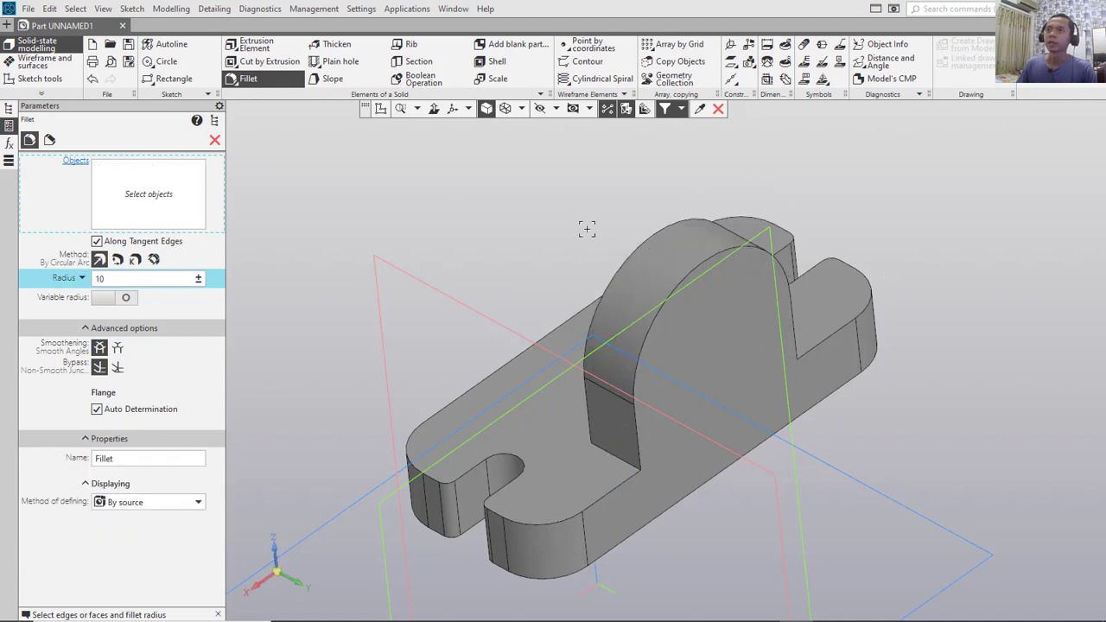
click(380, 108)
On the rib's front face, sketch a ø12 circle centred on the arch's centre
click(733, 354)
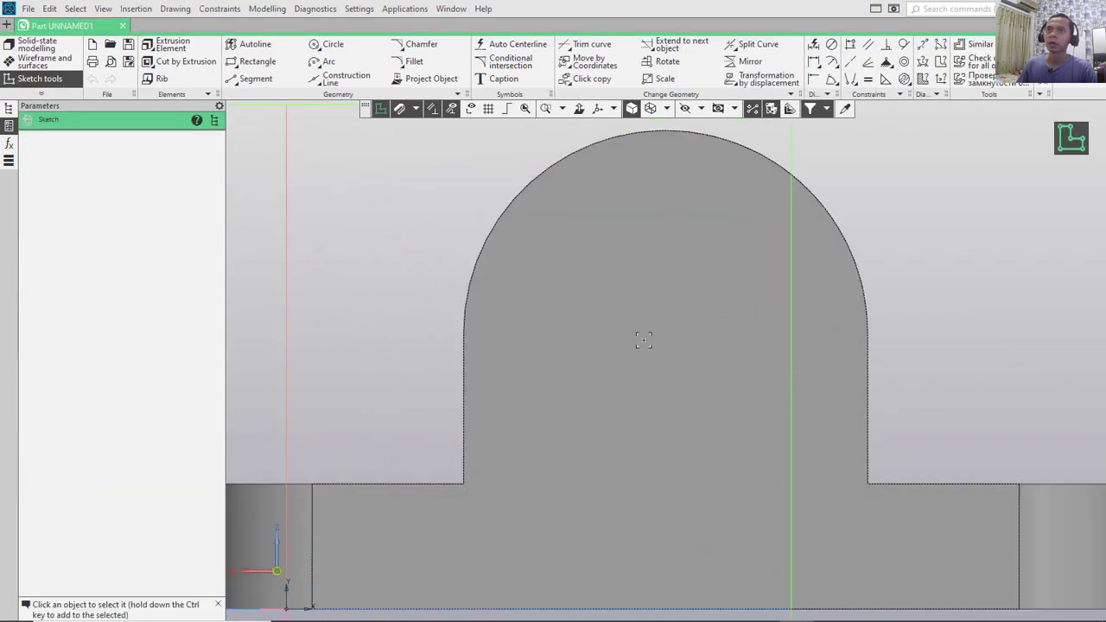
click(330, 44)
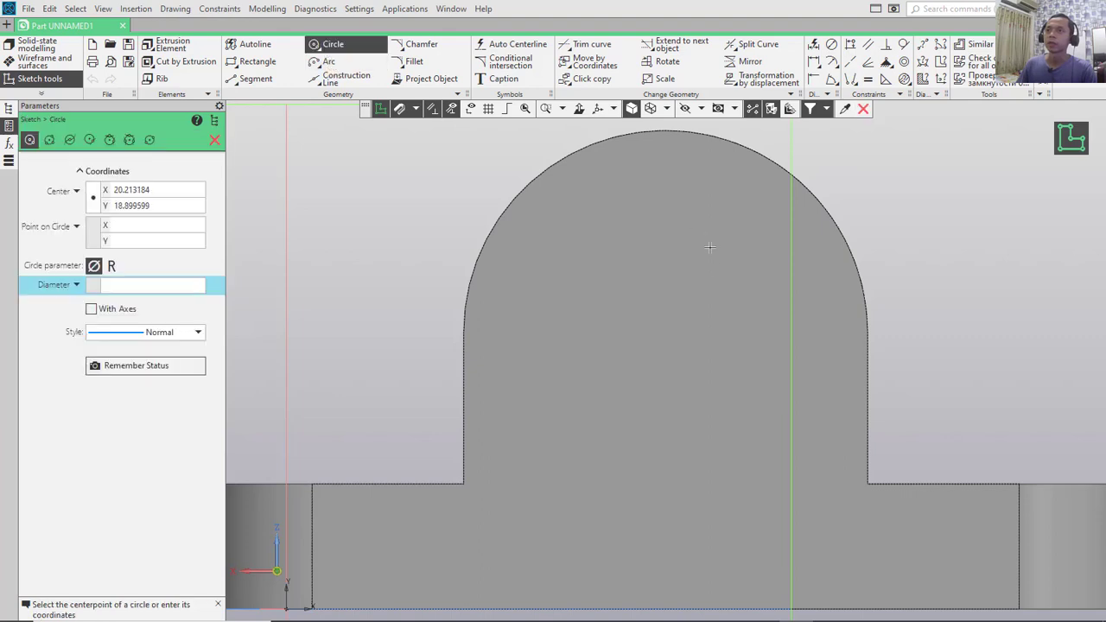
click(665, 331)
text(6)
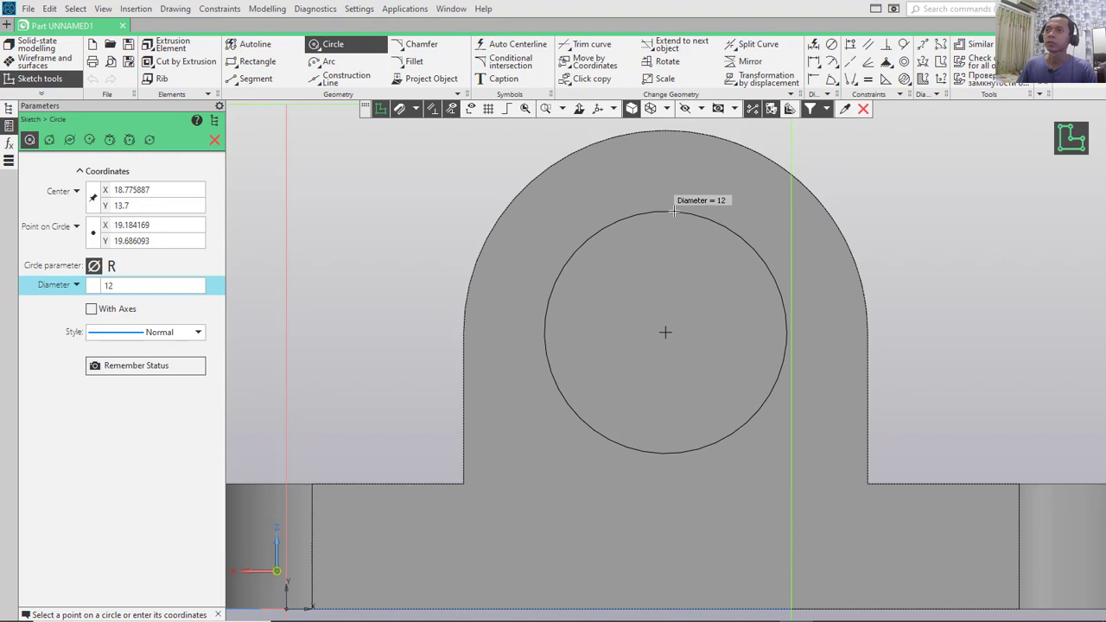
click(674, 210)
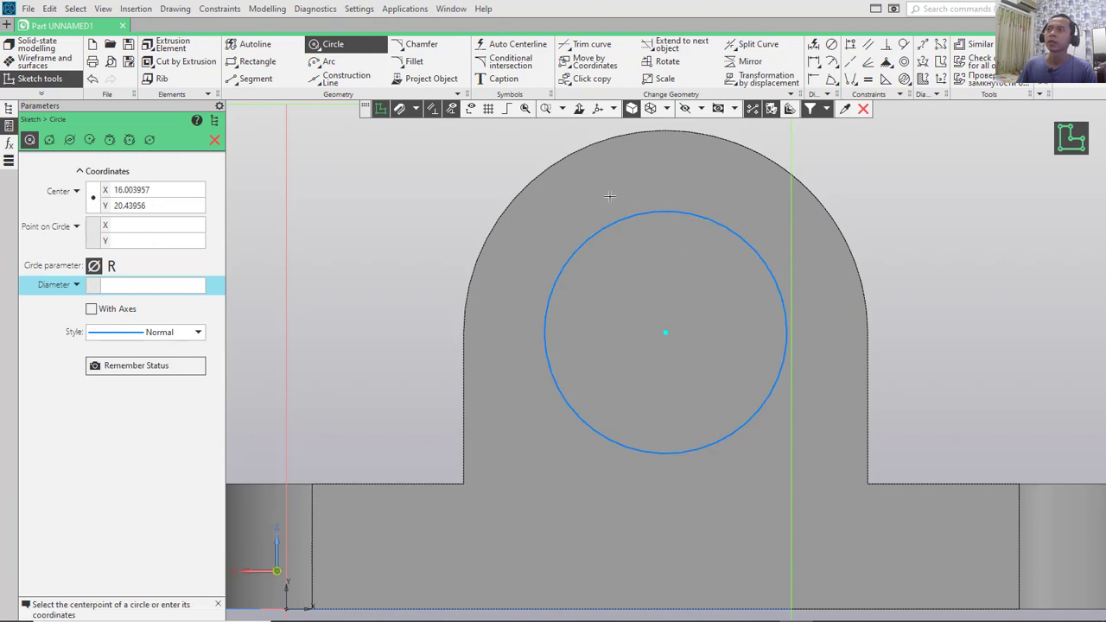
click(381, 111)
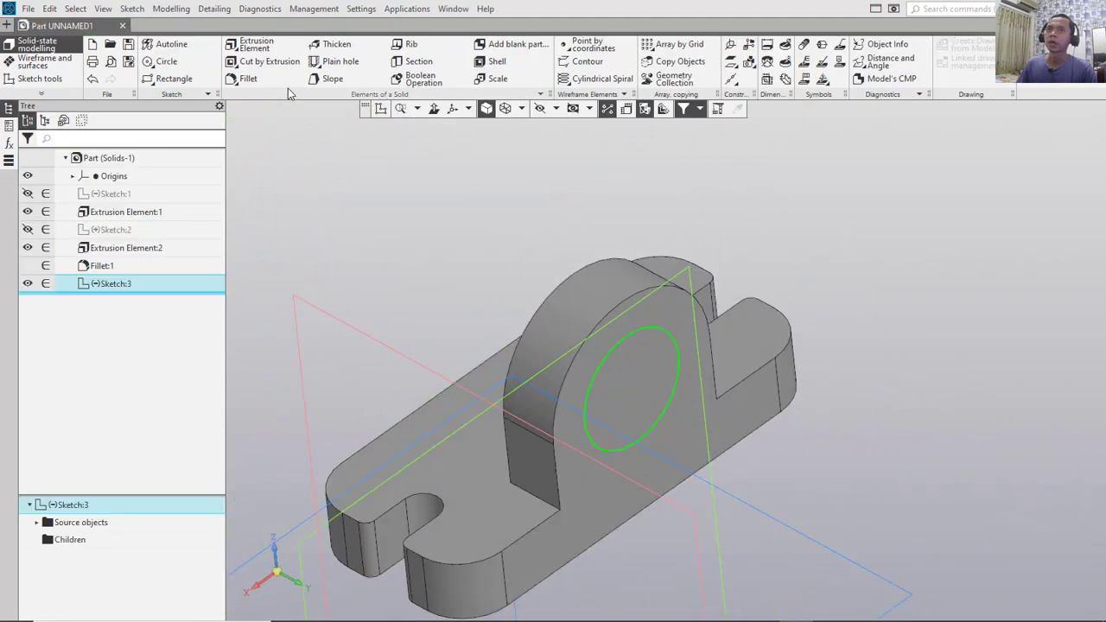
Cut the ø12 circle sketch 2 deep into the rib face as a counterbore
click(281, 63)
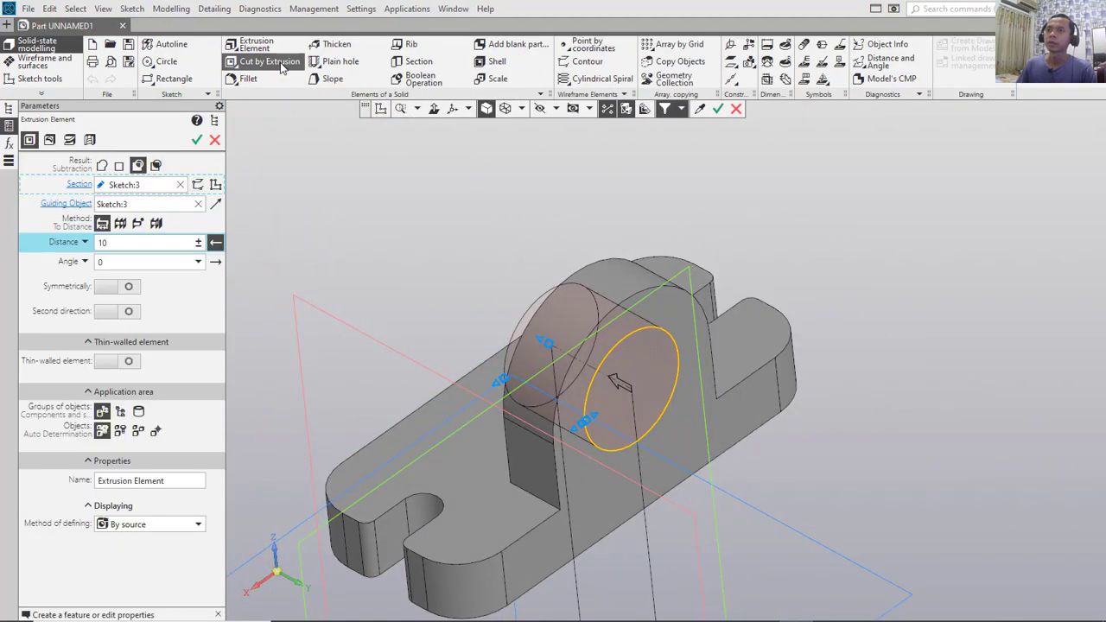
double_click(105, 243)
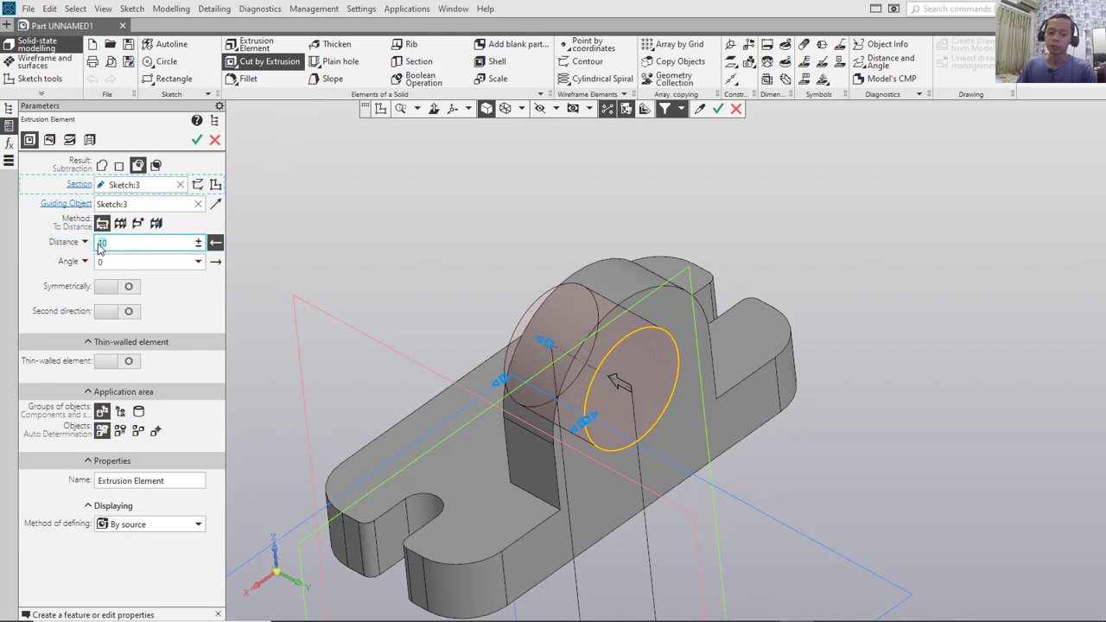
click(124, 262)
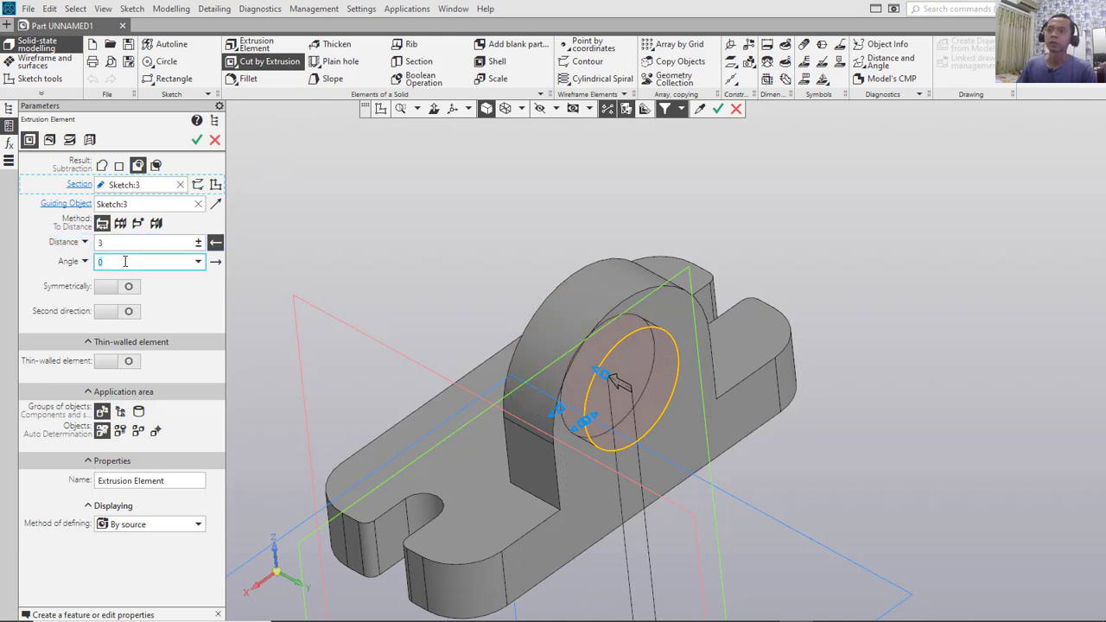
double_click(100, 244)
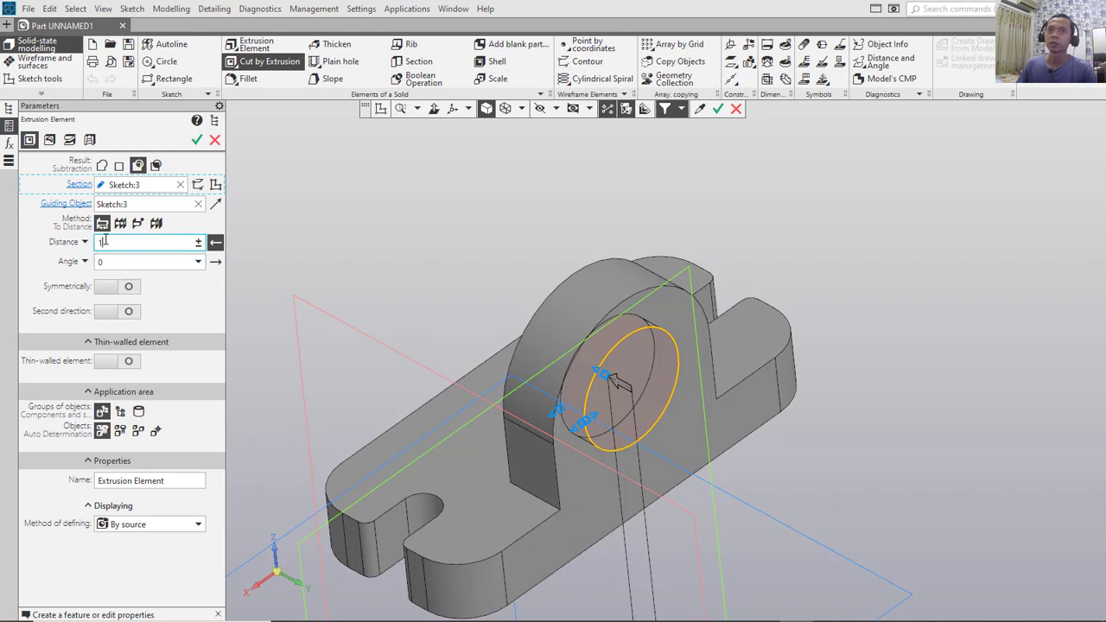
double_click(97, 244)
click(136, 263)
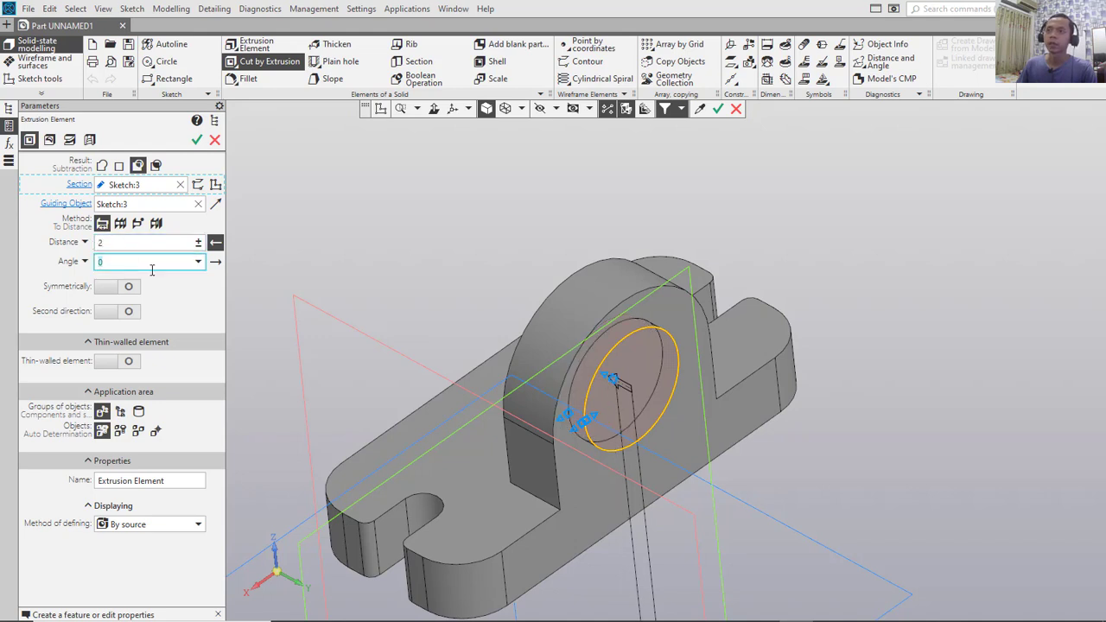
click(198, 140)
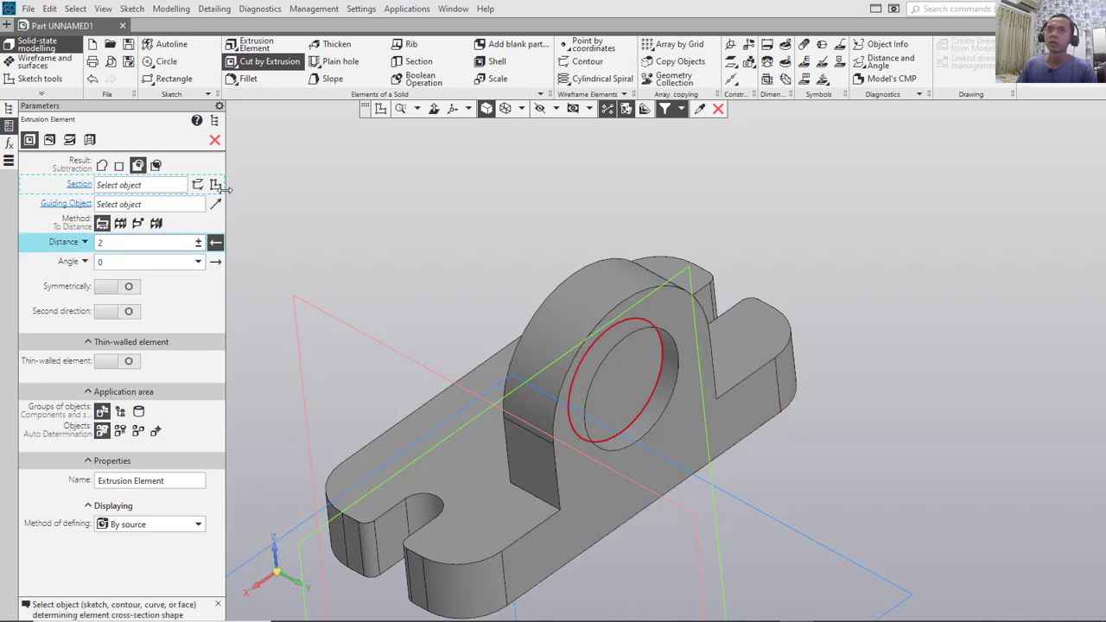
Sketch a ø6 circle centred on the counterbore floor as Sketch:4
click(381, 109)
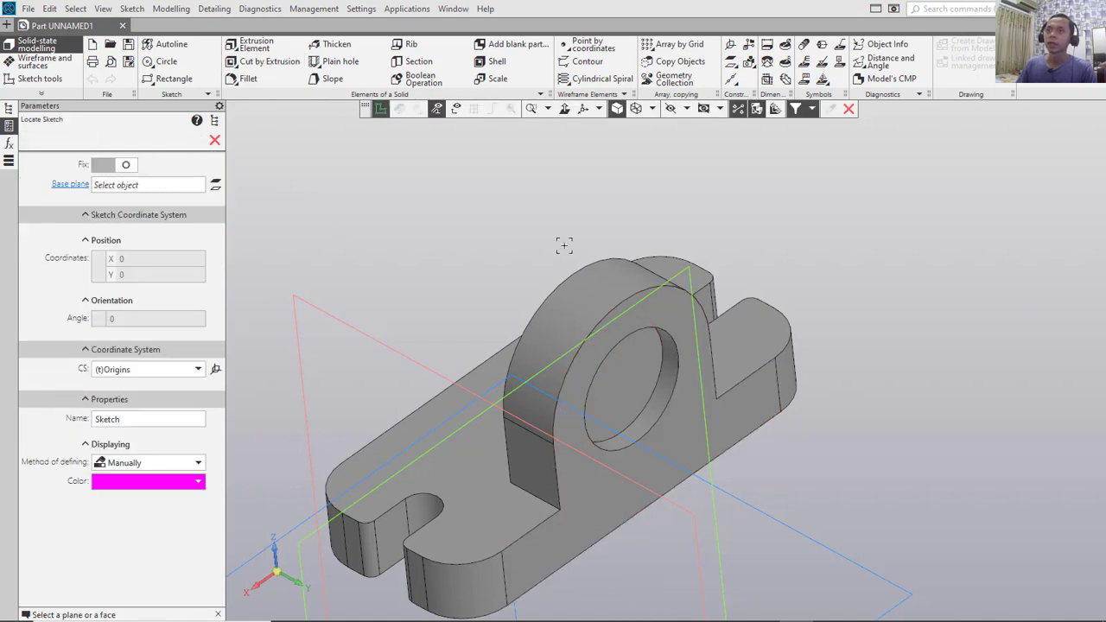
click(641, 366)
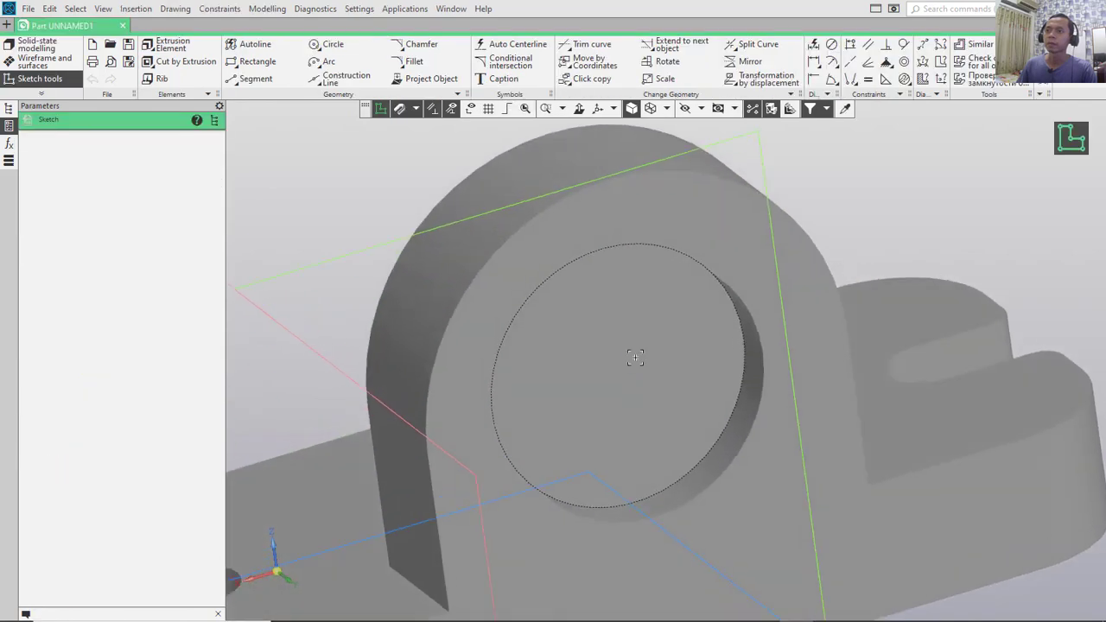
click(330, 45)
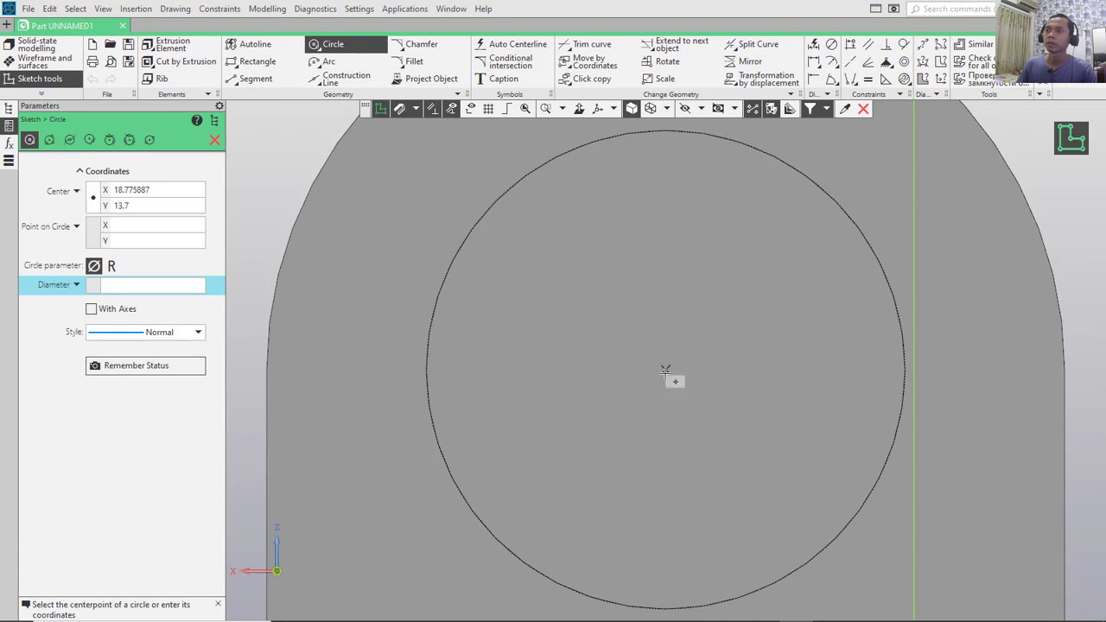
click(664, 372)
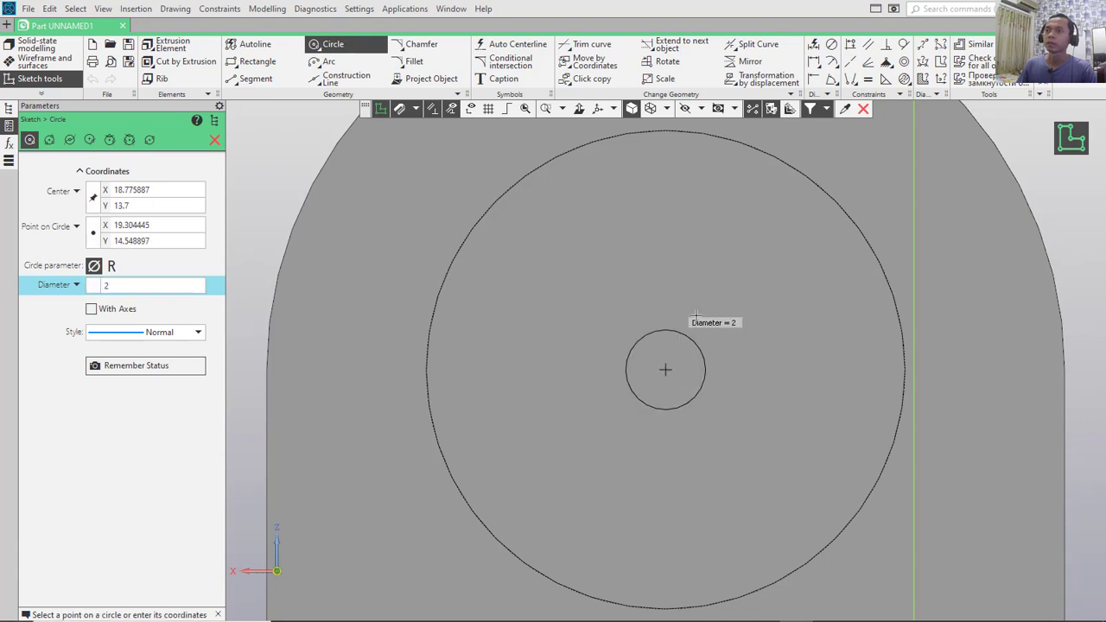
click(712, 260)
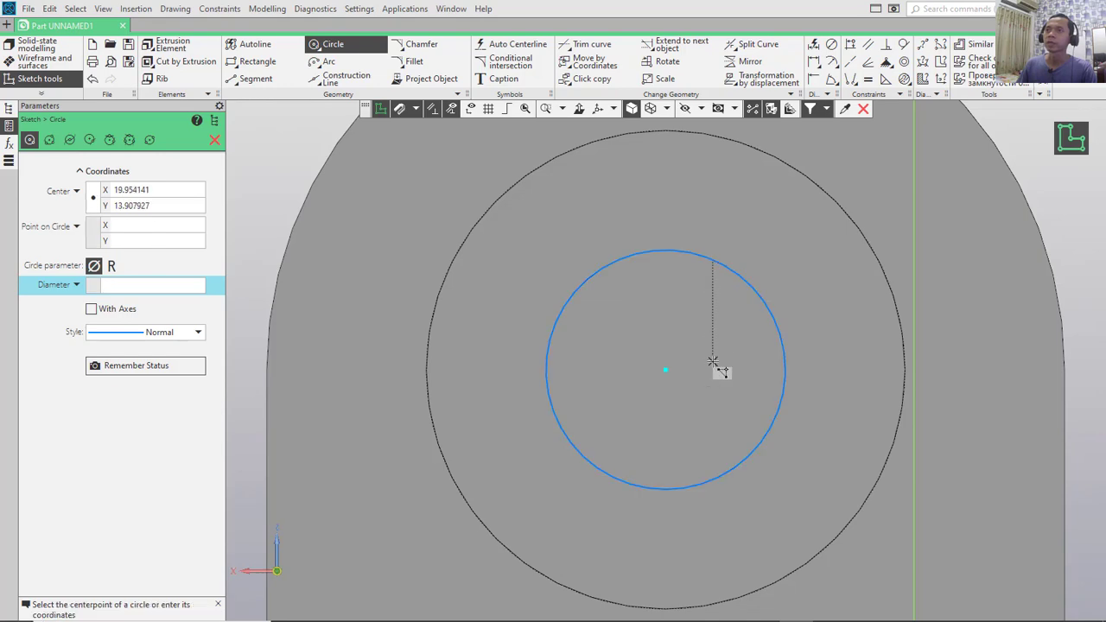
click(380, 108)
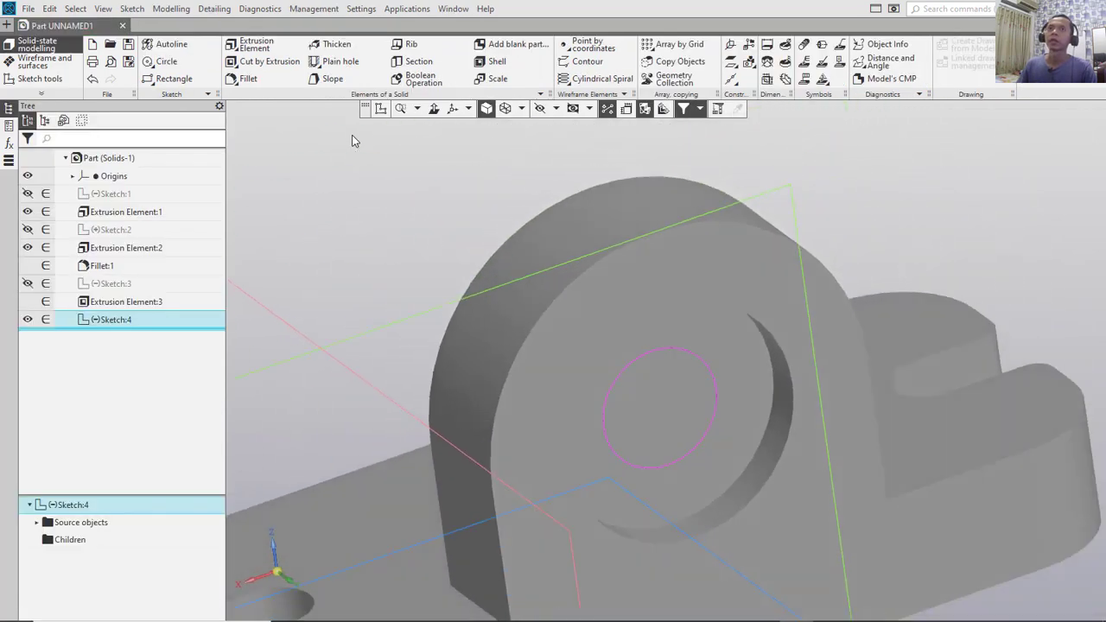
Cut the ø6 circle 10 deep to bore a through-hole in the rib
click(269, 61)
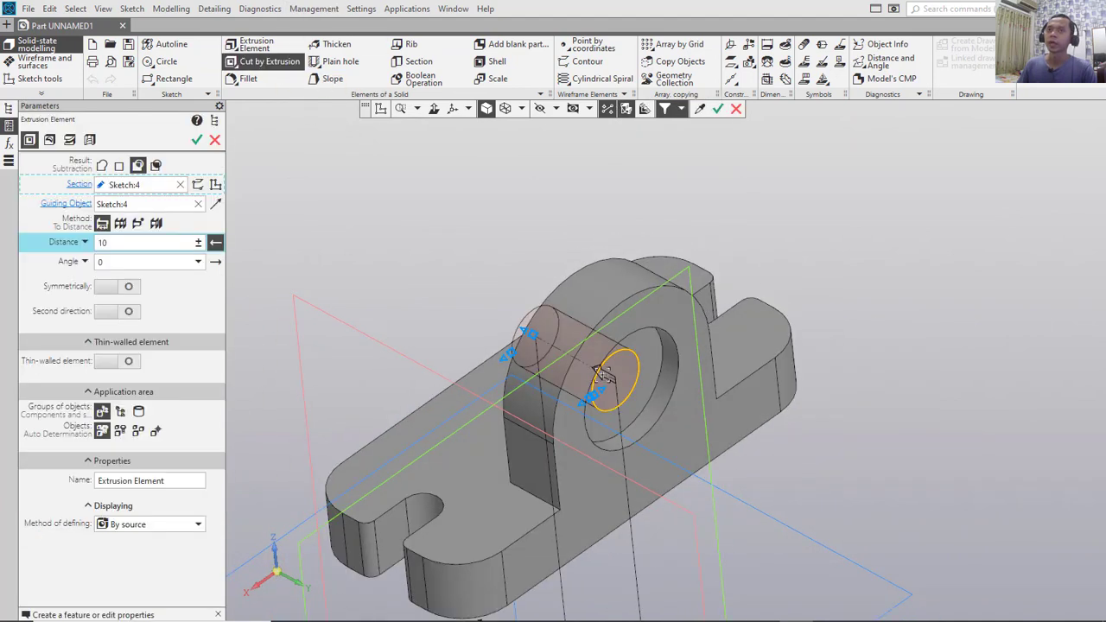
click(180, 184)
middle_drag(458, 297, 725, 380)
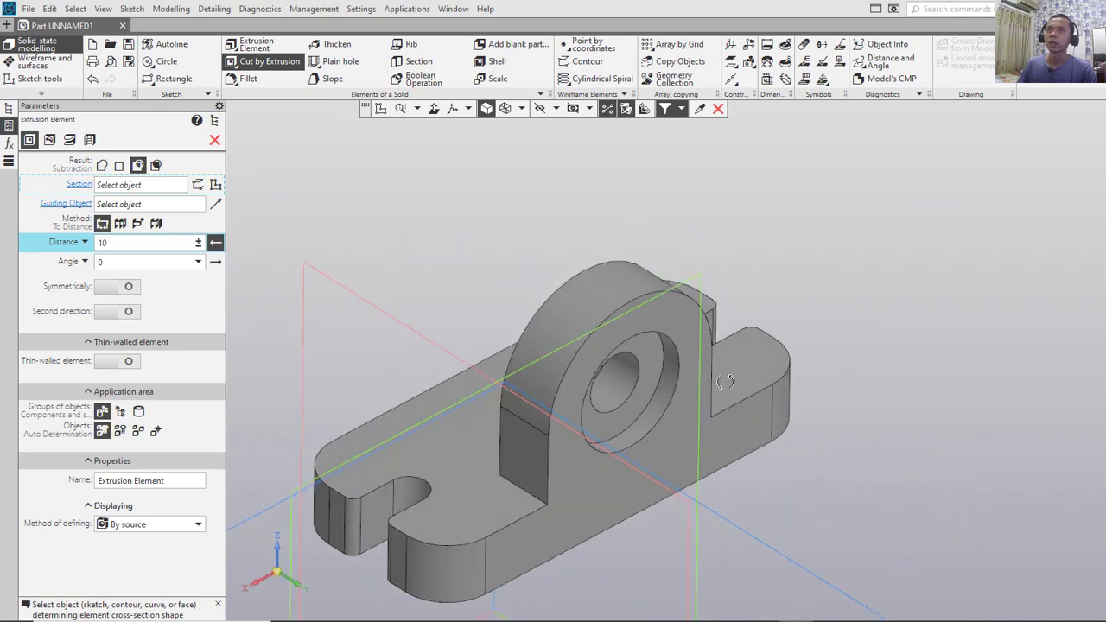
click(257, 78)
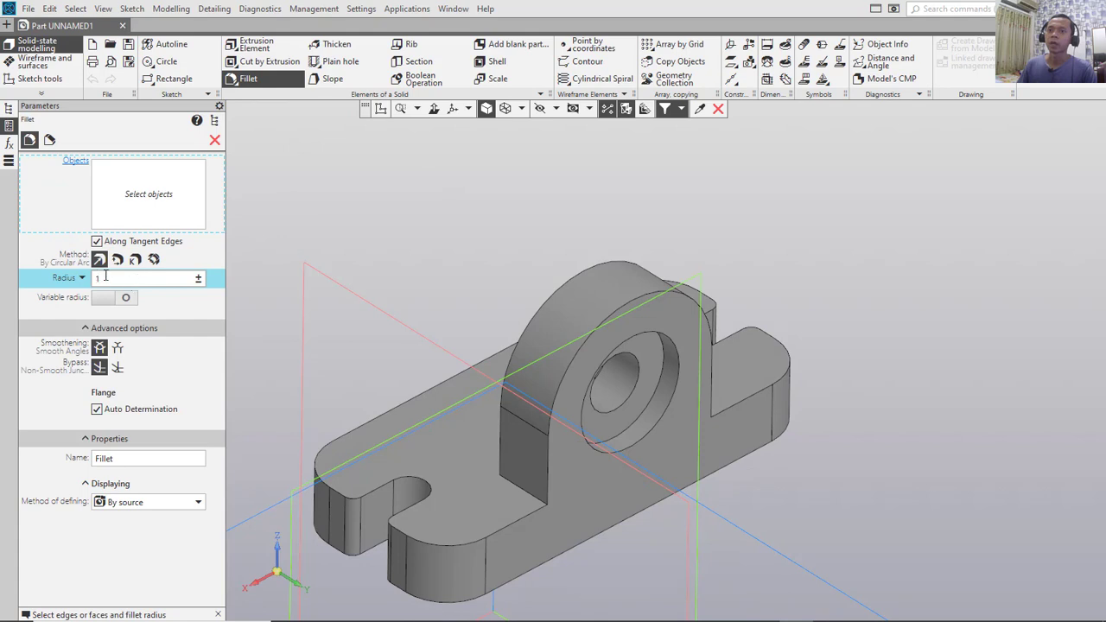
Apply radius 1 fillets to the plate's top and underside faces and the curved rib face
click(455, 446)
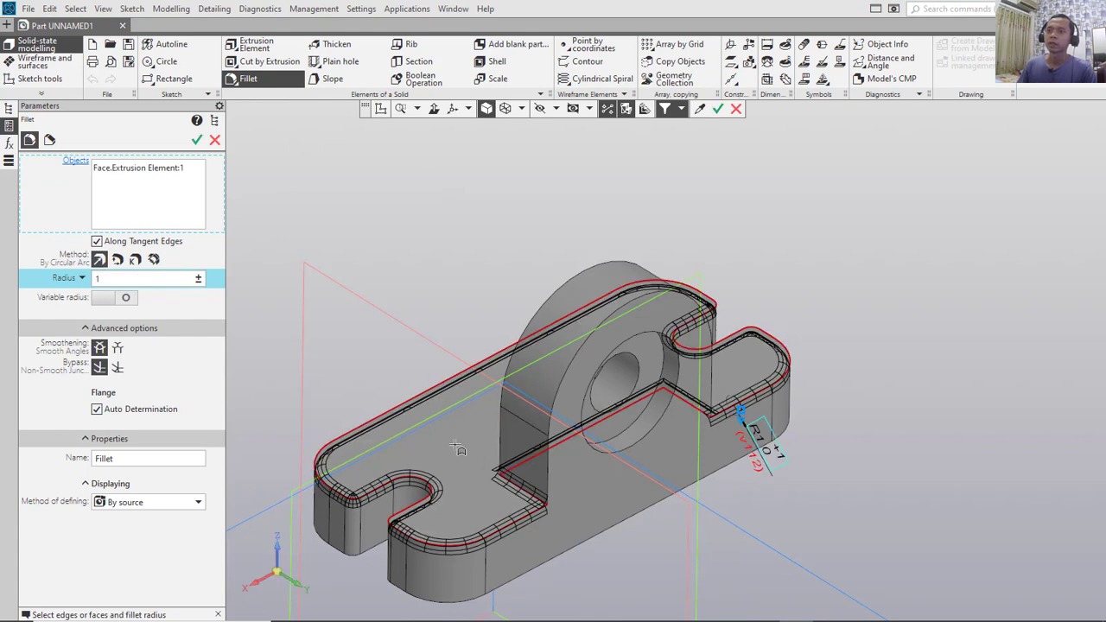
click(550, 358)
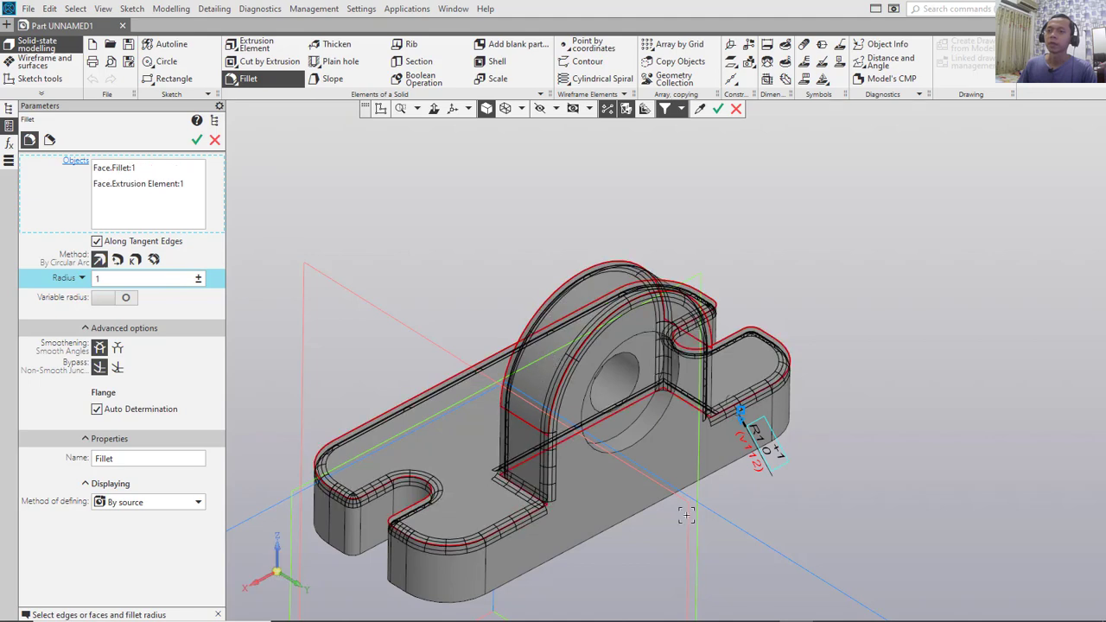
middle_drag(855, 493, 760, 419)
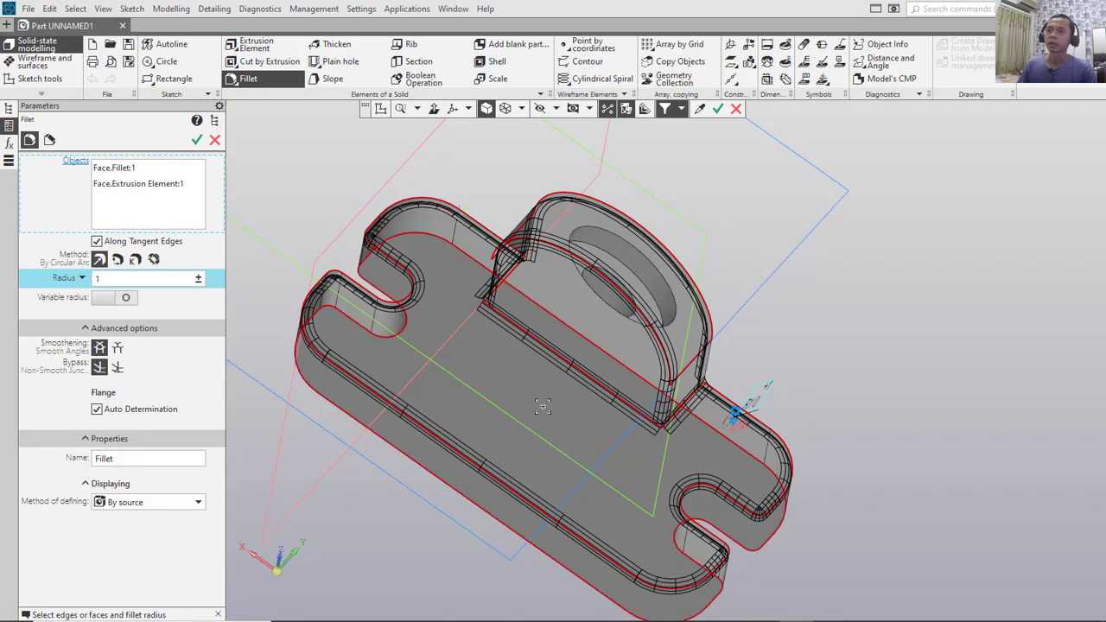
click(624, 540)
middle_drag(623, 539, 780, 328)
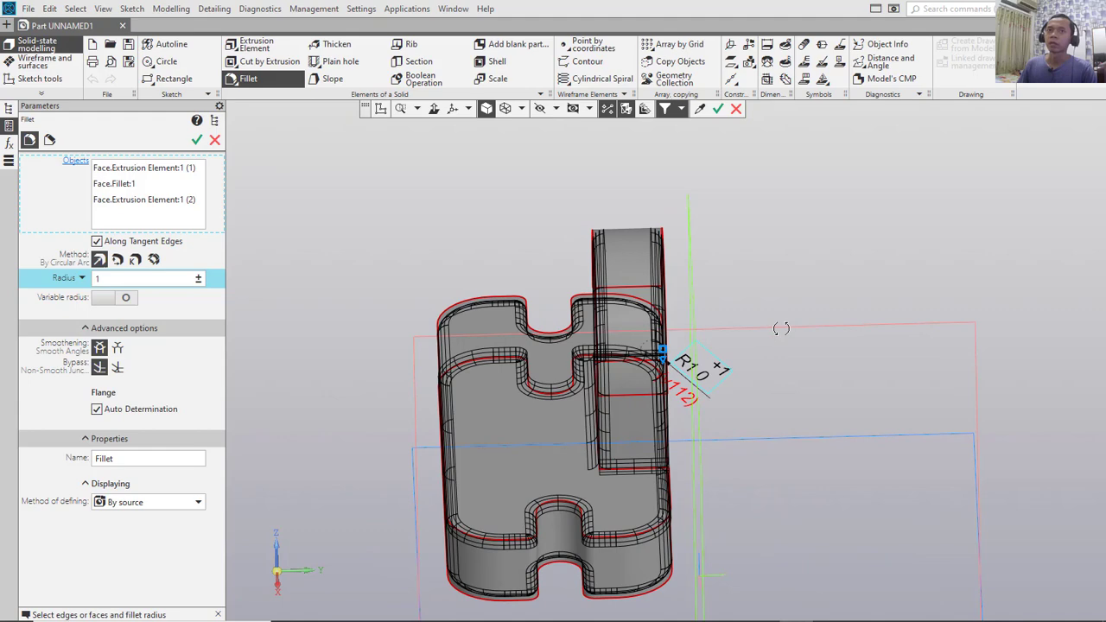
click(196, 141)
Round the counterbore and through-hole edges with radius 1 fillets
middle_drag(390, 239, 606, 517)
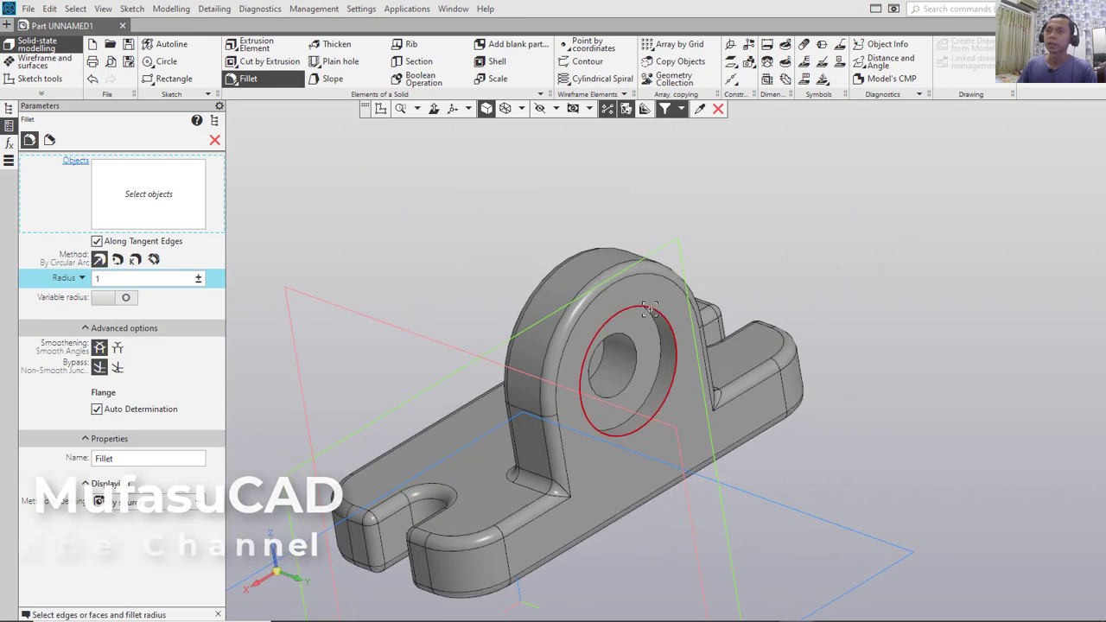
click(620, 313)
click(631, 340)
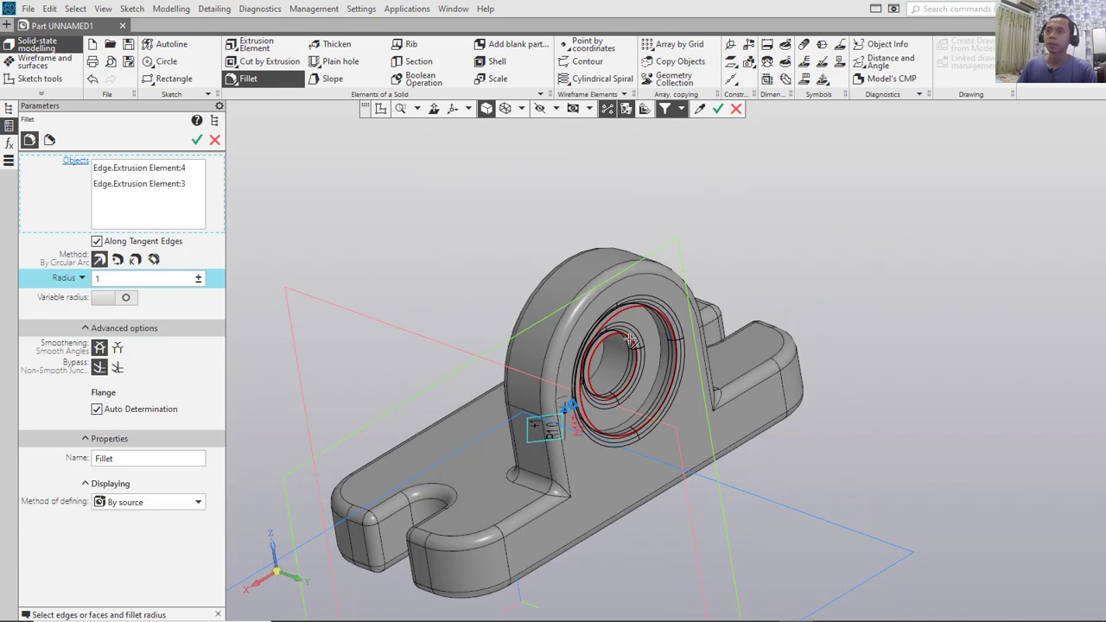
click(602, 362)
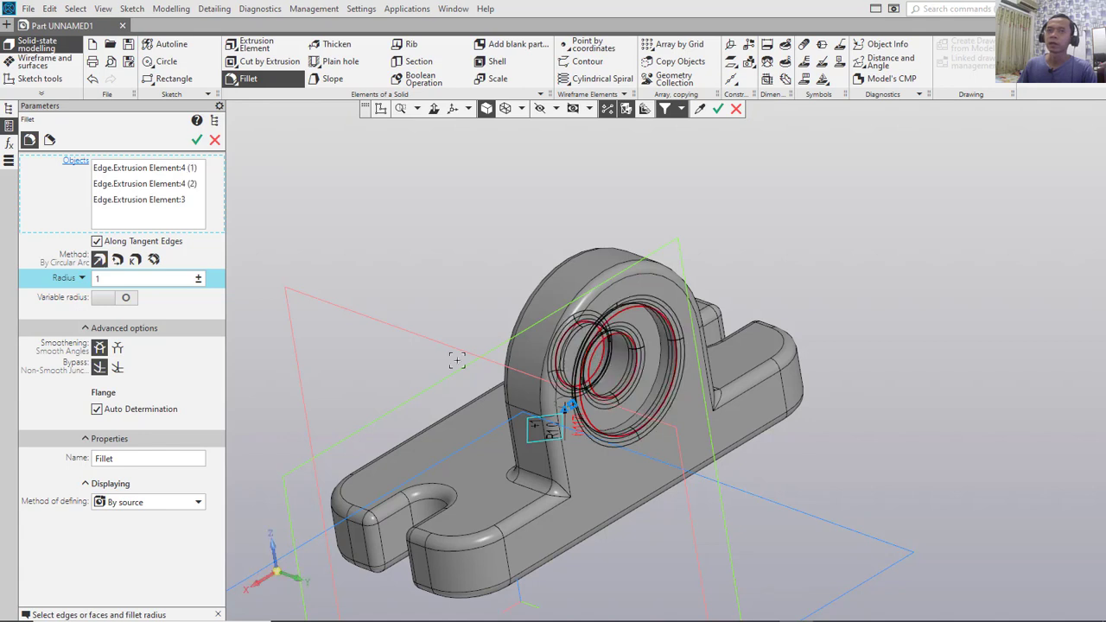
click(199, 142)
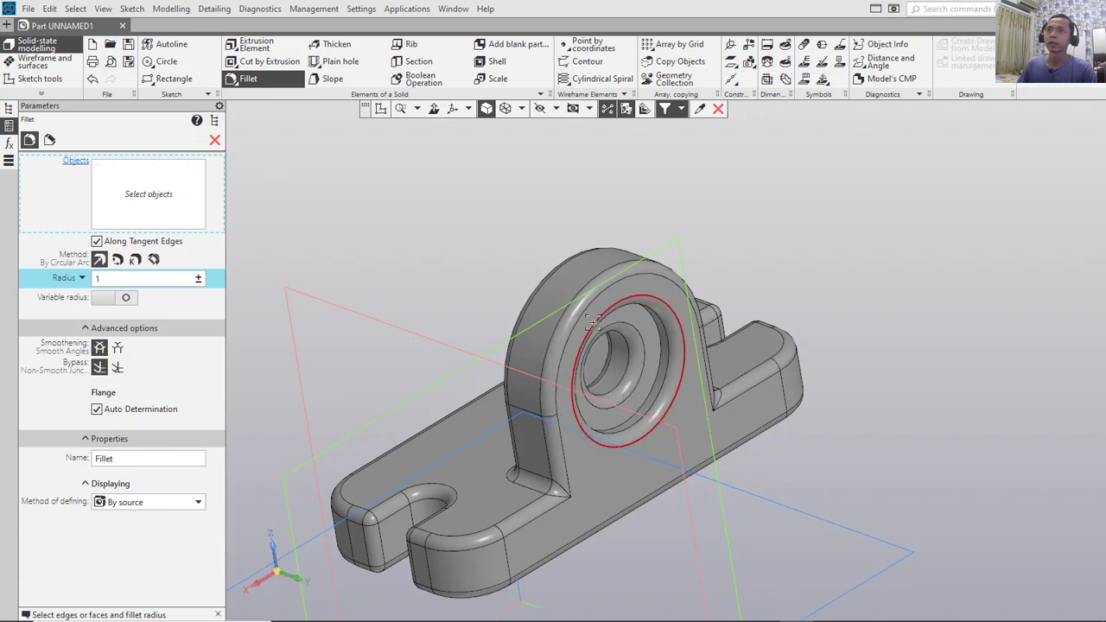
scroll(592, 323, down, 3)
scroll(494, 164, up, 2)
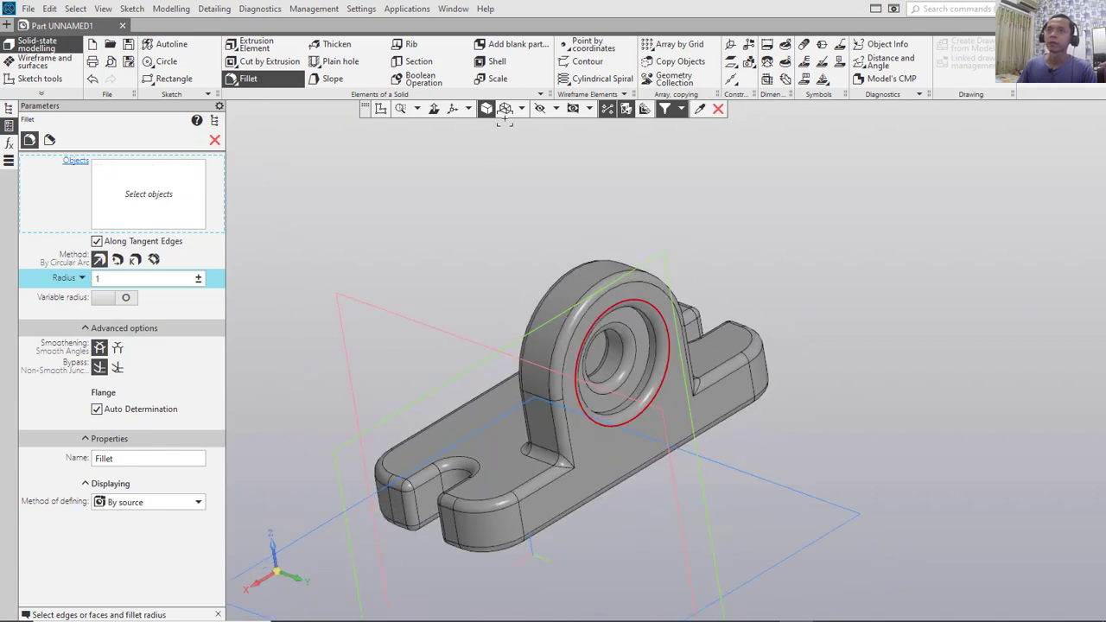
Try hidden-lines-in-gray and wireframe display, ending on shaded without edge lines
click(523, 111)
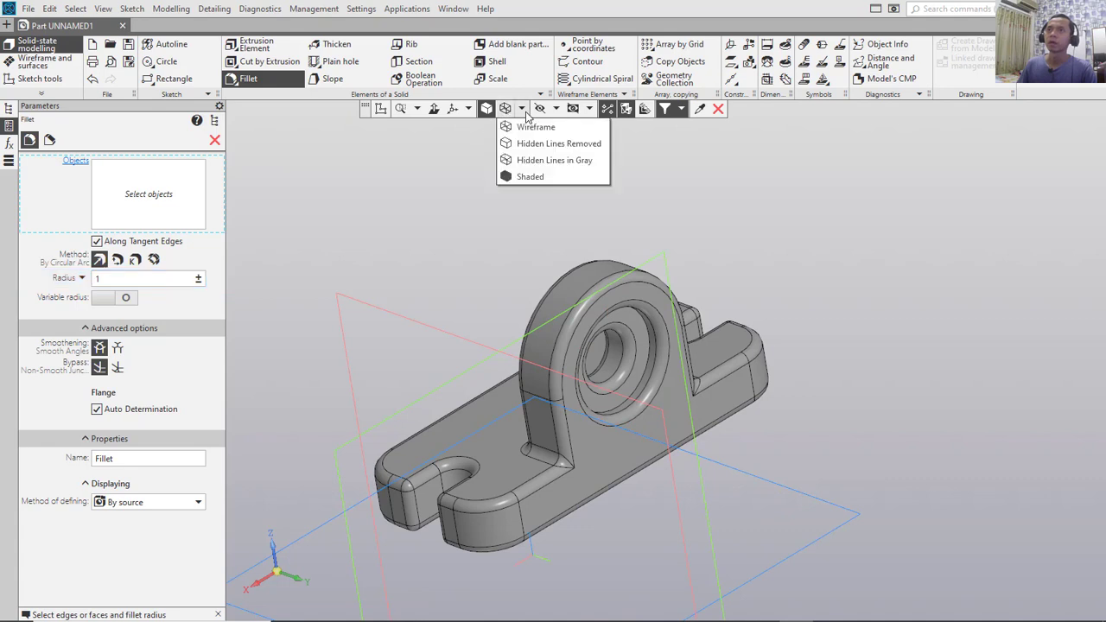
click(529, 177)
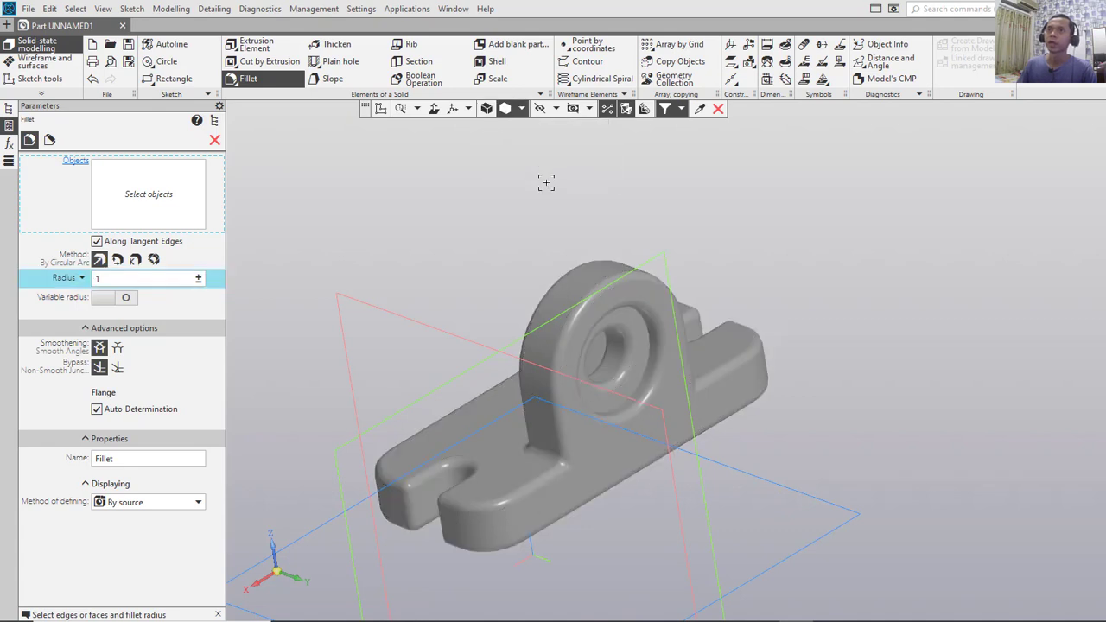
click(522, 109)
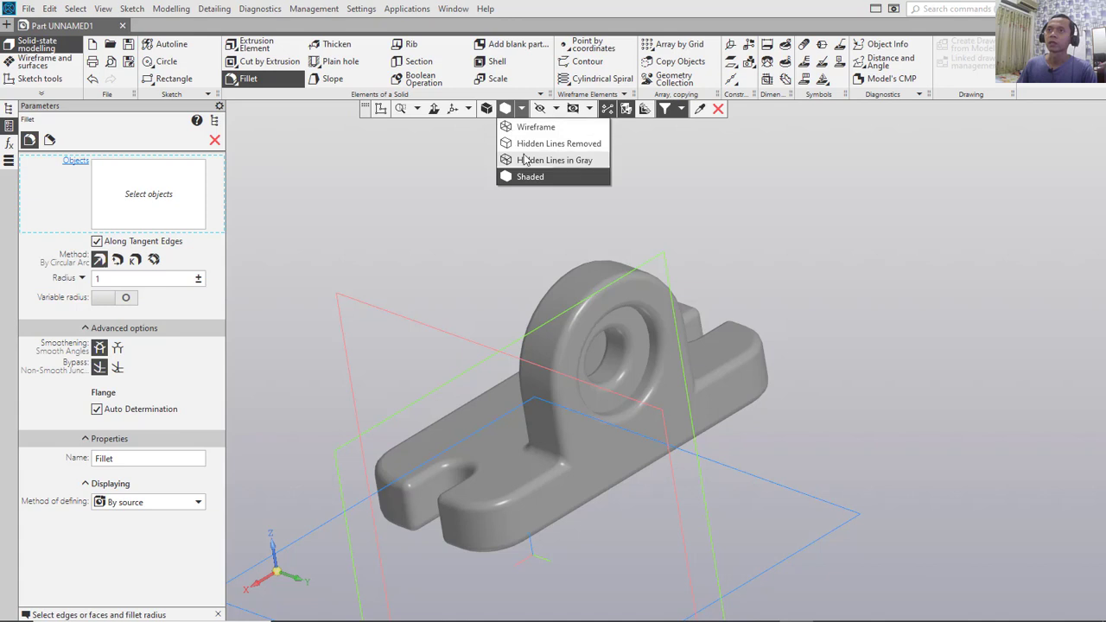
click(524, 158)
click(520, 110)
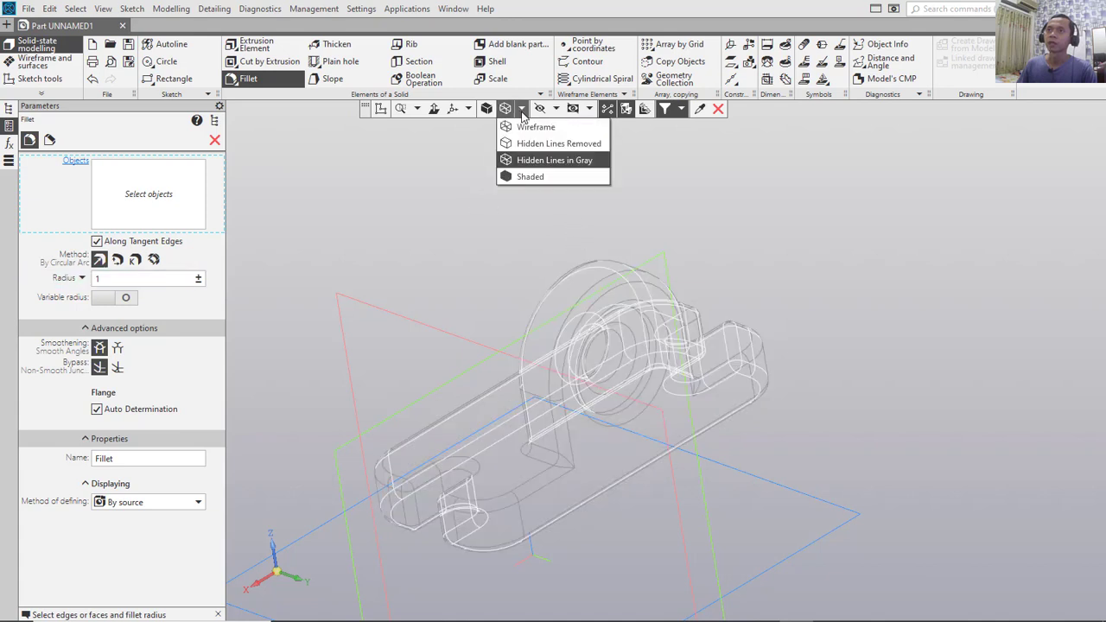
click(527, 131)
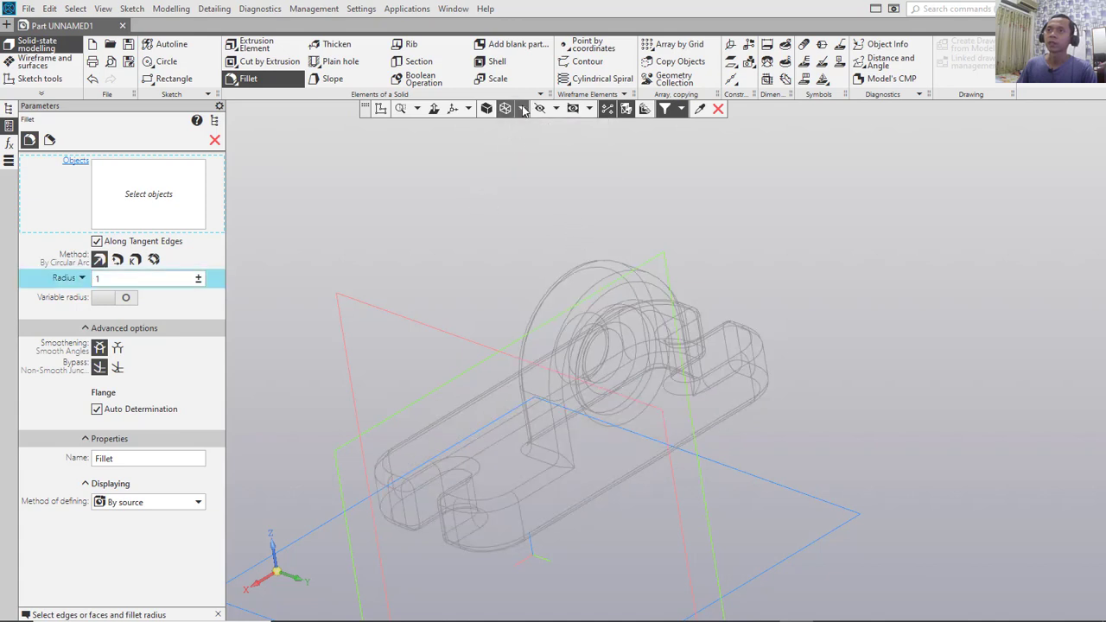
click(521, 108)
click(531, 177)
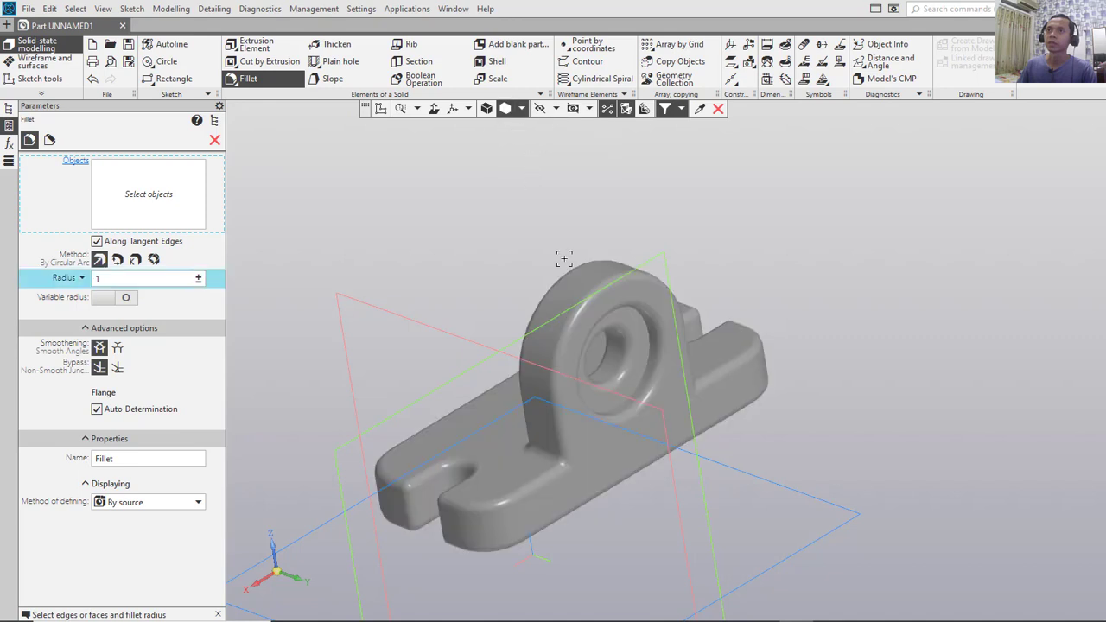
Turn the bracket to isometric view and close the fillet command
click(468, 110)
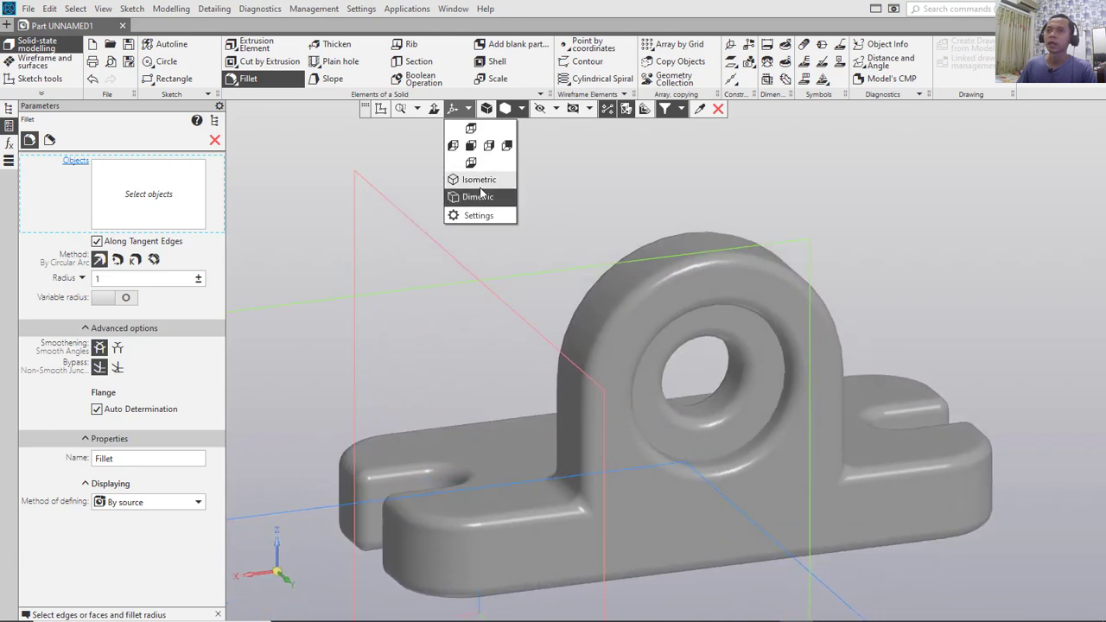
click(481, 180)
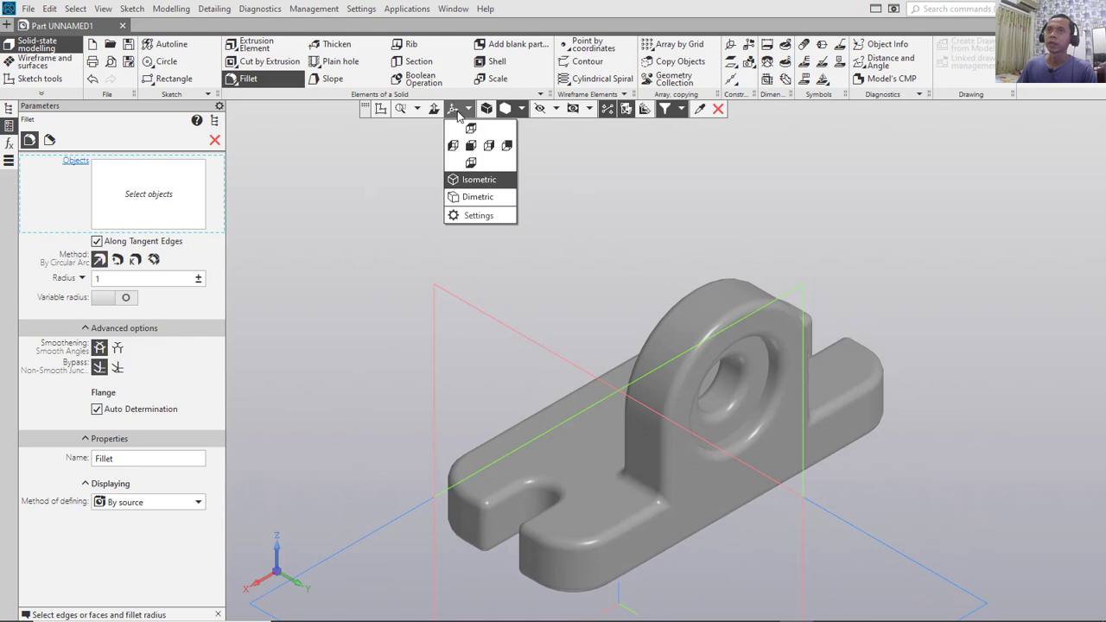
click(702, 190)
scroll(681, 312, down, 2)
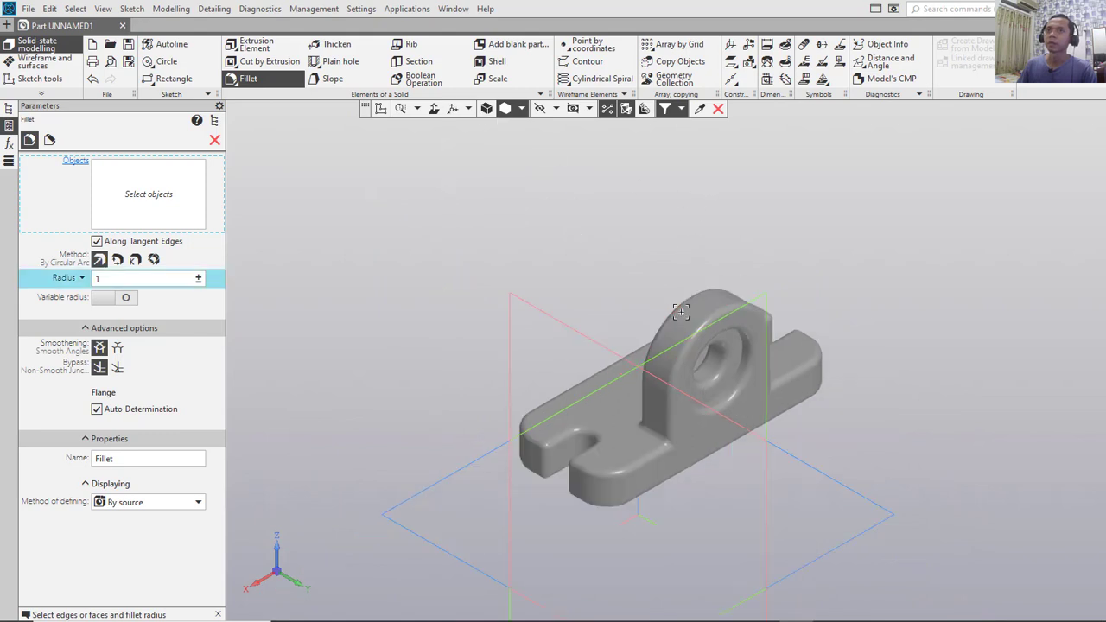
click(215, 142)
middle_drag(674, 340, 597, 441)
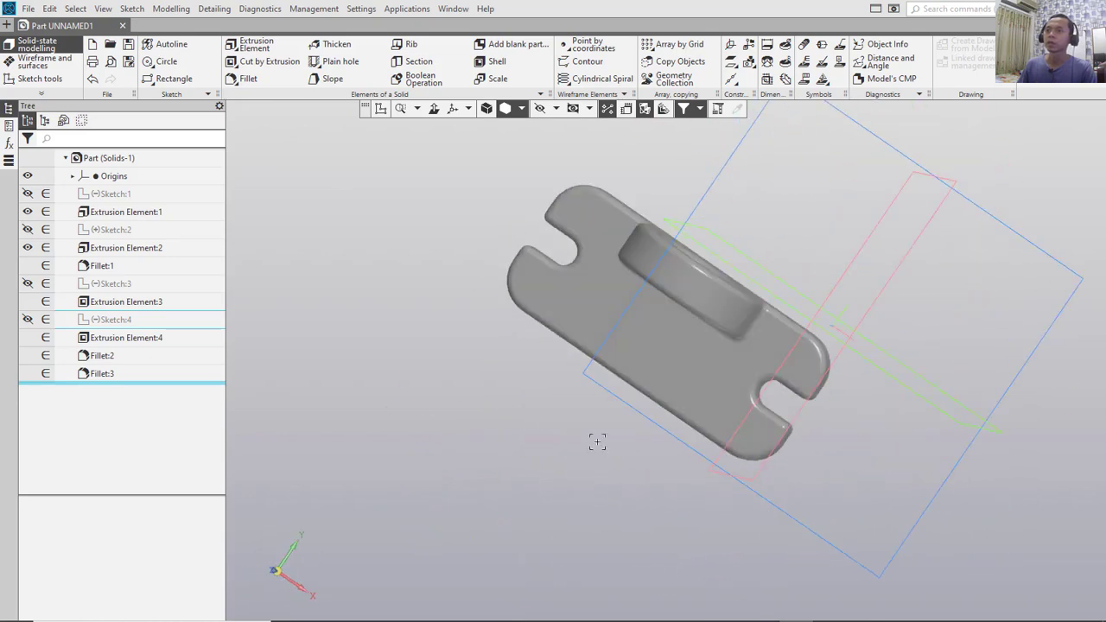